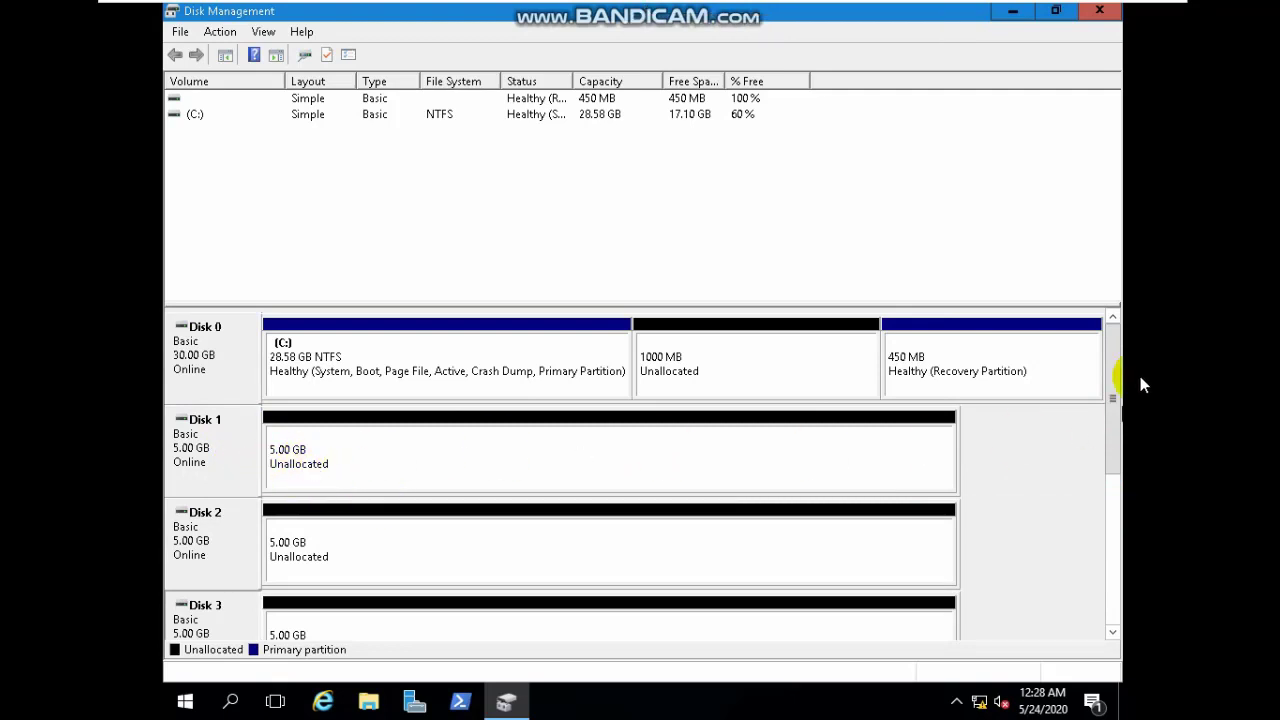
{"action": "left_click", "coordinate": [1114, 370]}
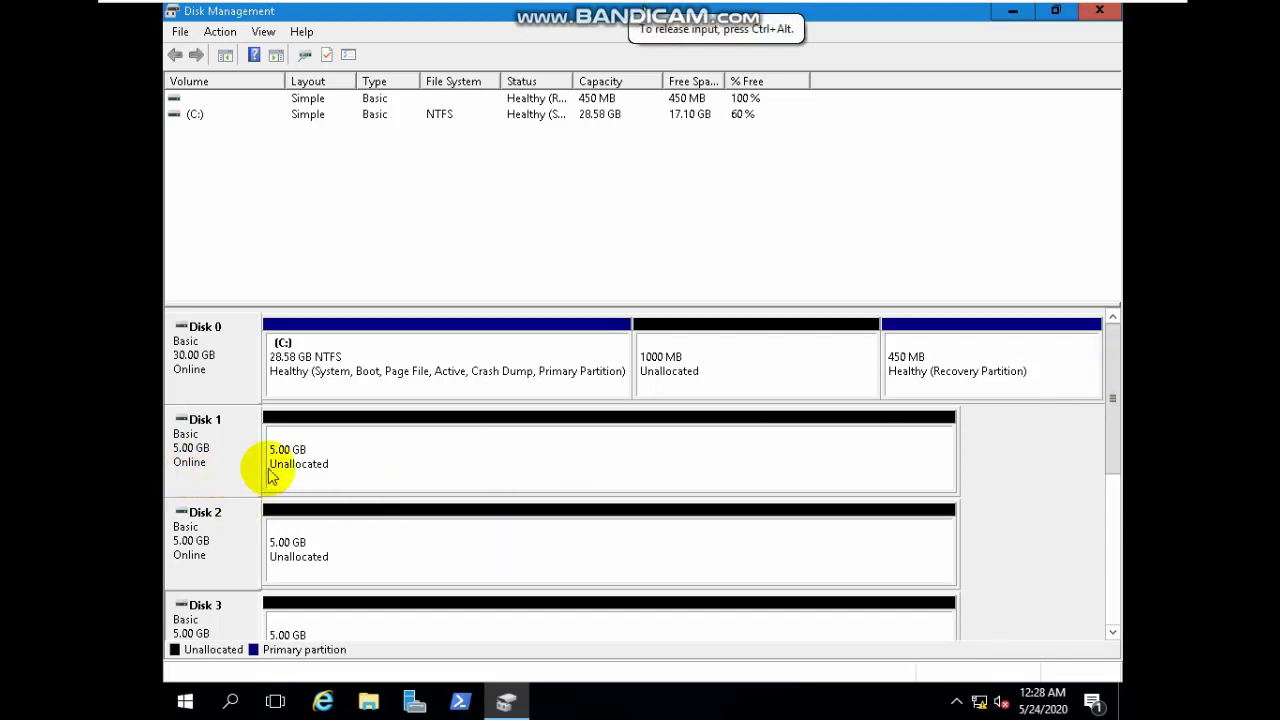
{"action": "right_click", "coordinate": [345, 452]}
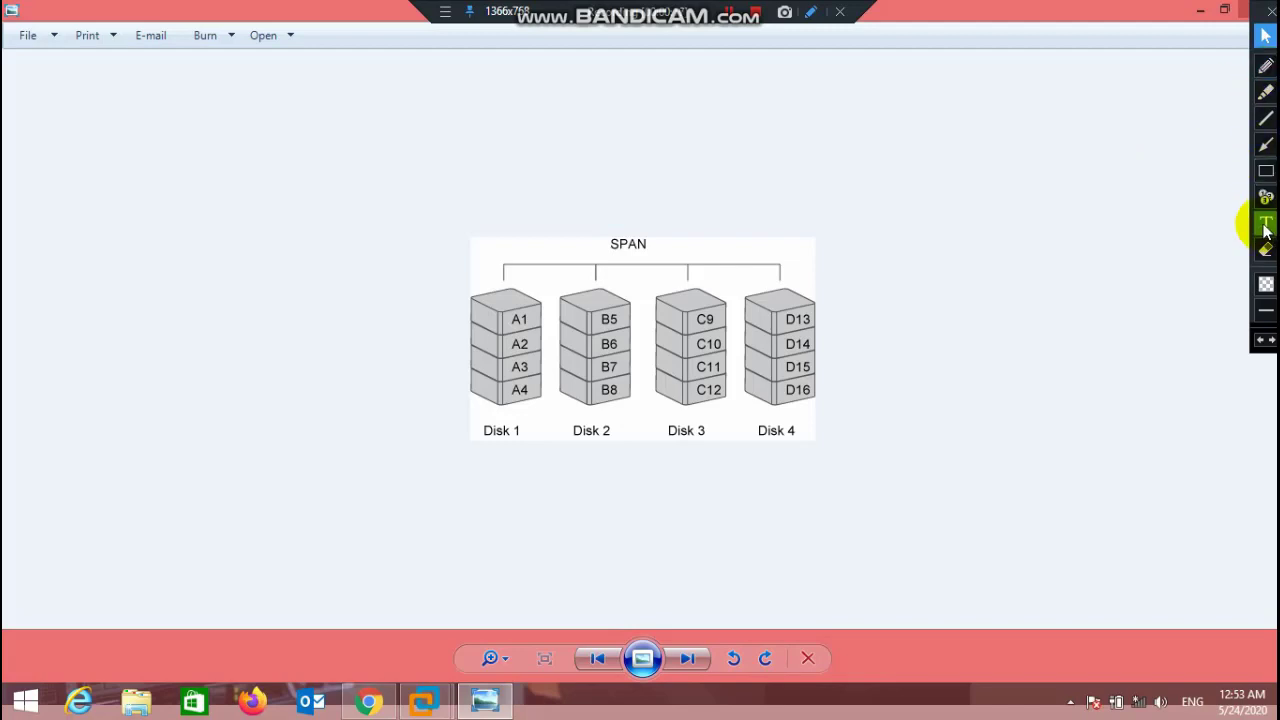
Step: Draw a blue rectangle around the SPAN diagram and add the text label D:\ inside its upper-left corner
{"action": "left_click", "coordinate": [1266, 173]}
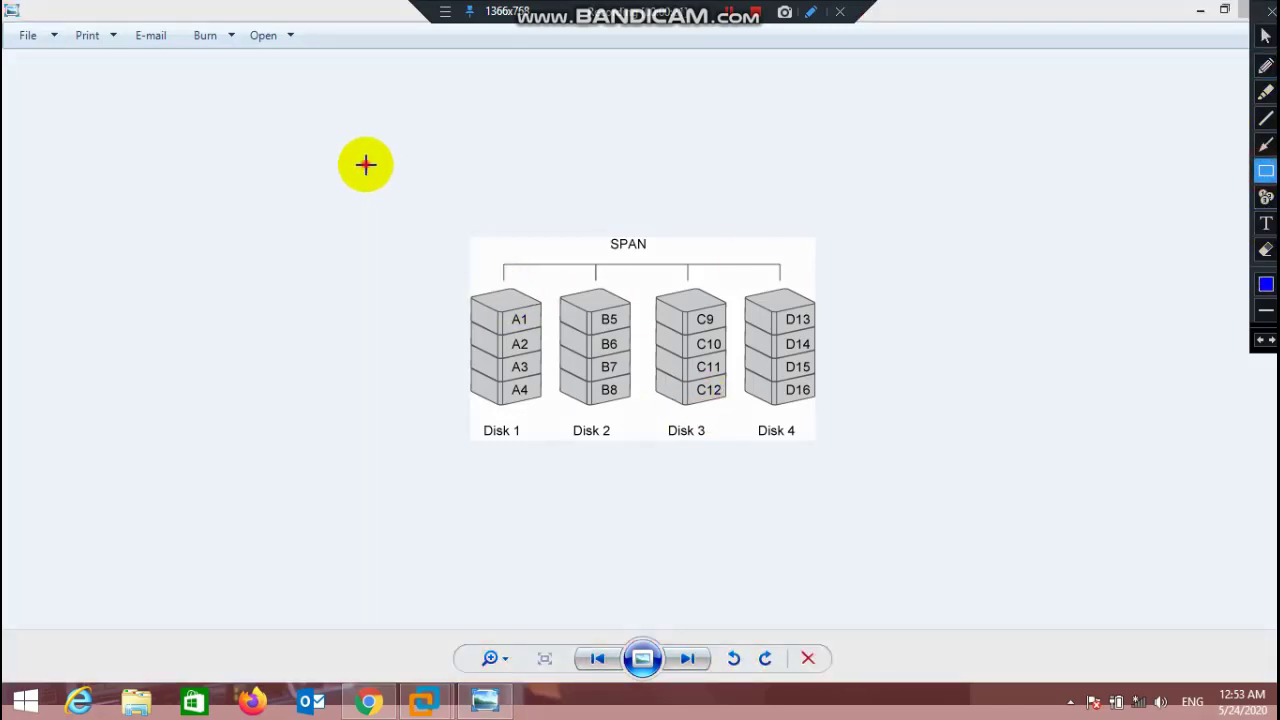
{"action": "left_click_drag", "start_coordinate": [365, 164], "coordinate": [896, 507]}
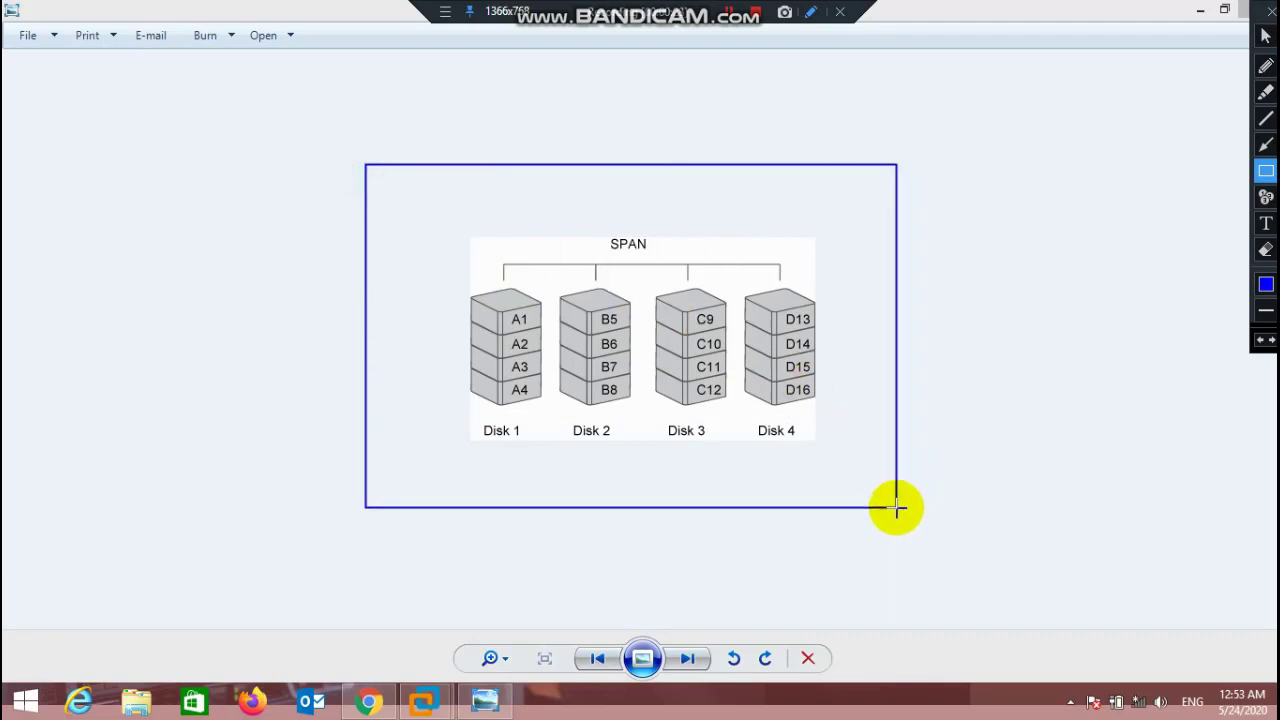
{"action": "left_click", "coordinate": [1266, 223]}
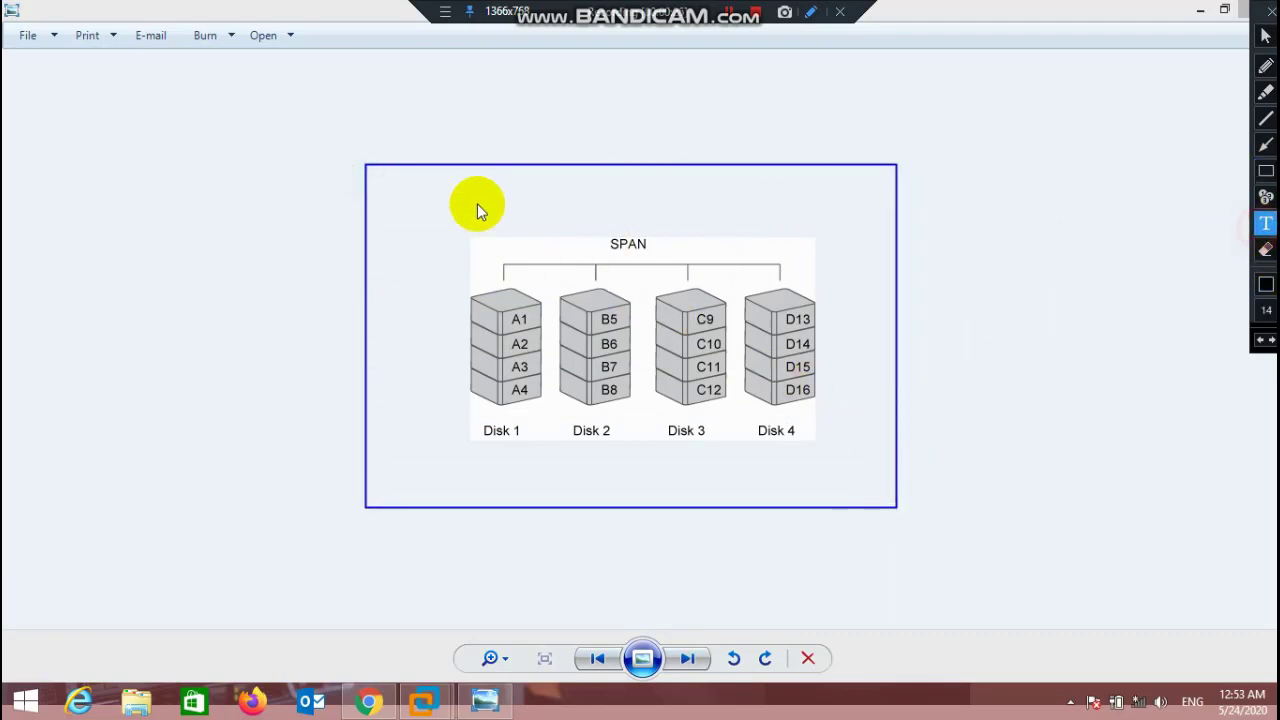
{"action": "left_click", "coordinate": [410, 180]}
{"action": "type", "text": "D"}
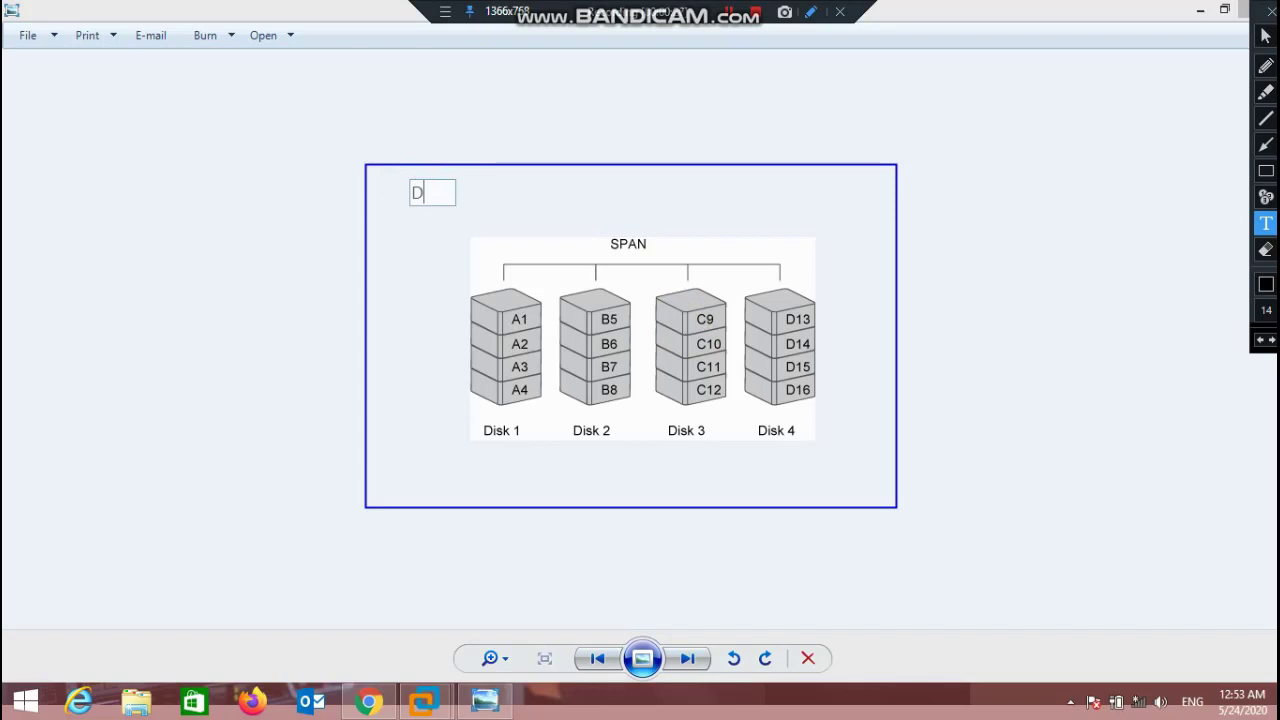
{"action": "type", "text": ":\\"}
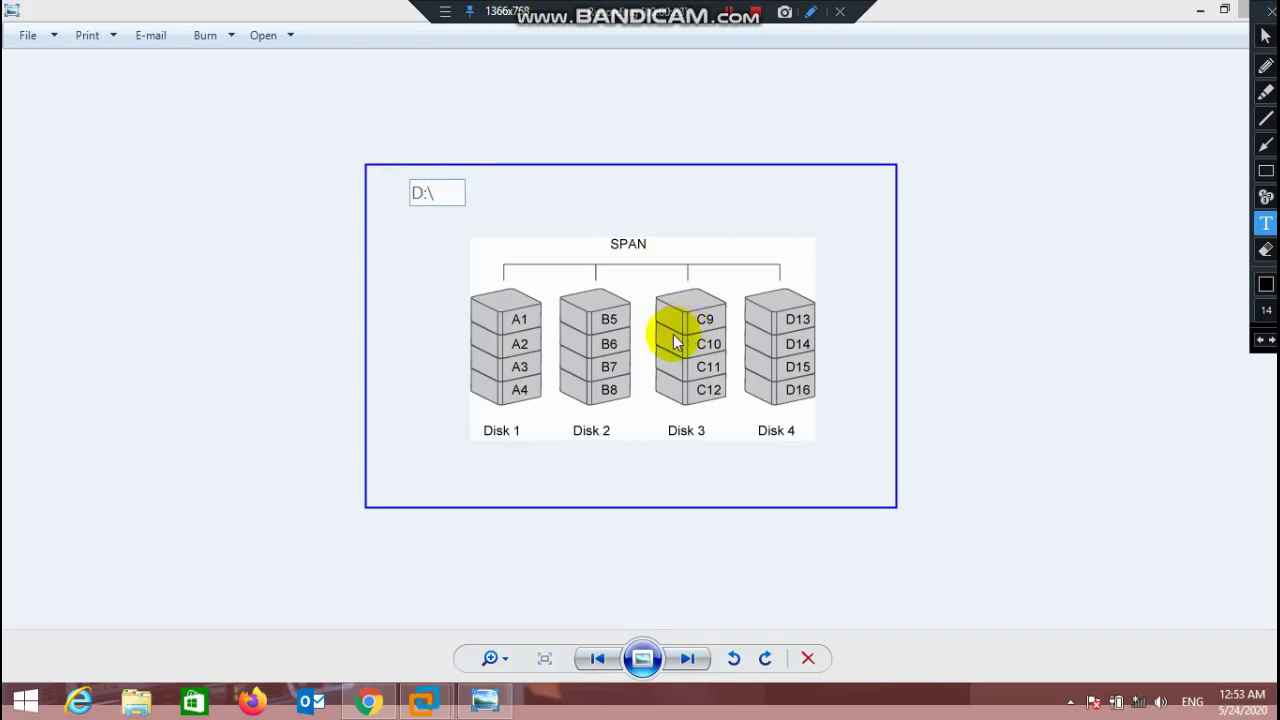
{"action": "left_click", "coordinate": [177, 286]}
Step: Handwrite 50 beneath each of the four disks with the pen and = 200 beside the D:\ label
{"action": "left_click", "coordinate": [1266, 65]}
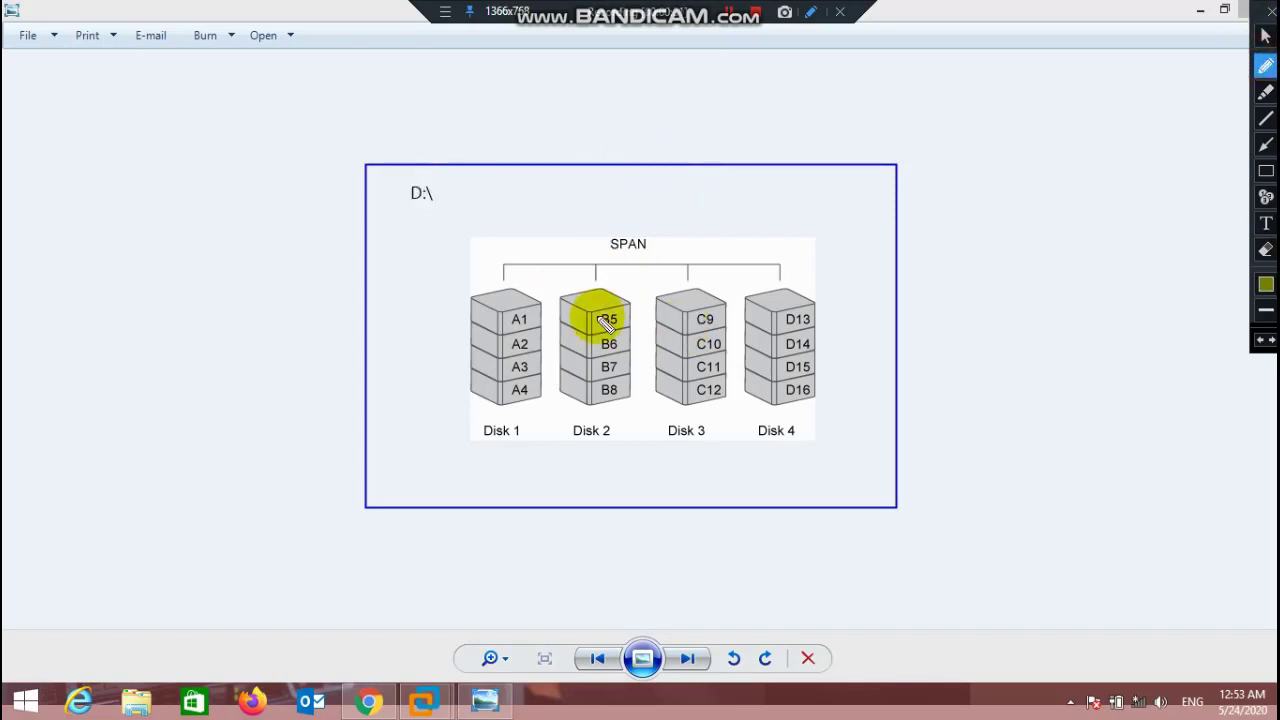
{"action": "mouse_move", "coordinate": [498, 468]}
{"action": "left_mouse_down"}
{"action": "mouse_move", "coordinate": [503, 457]}
{"action": "mouse_move", "coordinate": [591, 466]}
{"action": "mouse_move", "coordinate": [594, 480]}
{"action": "mouse_move", "coordinate": [594, 457]}
{"action": "mouse_move", "coordinate": [619, 474]}
{"action": "mouse_move", "coordinate": [622, 462]}
{"action": "mouse_move", "coordinate": [703, 451]}
{"action": "mouse_move", "coordinate": [720, 464]}
{"action": "mouse_move", "coordinate": [703, 457]}
{"action": "mouse_move", "coordinate": [791, 457]}
{"action": "mouse_move", "coordinate": [797, 469]}
{"action": "mouse_move", "coordinate": [805, 452]}
{"action": "mouse_move", "coordinate": [800, 466]}
{"action": "left_mouse_up"}
{"action": "mouse_move", "coordinate": [448, 192]}
{"action": "left_mouse_down"}
{"action": "mouse_move", "coordinate": [478, 203]}
{"action": "mouse_move", "coordinate": [574, 190]}
{"action": "mouse_move", "coordinate": [574, 177]}
{"action": "left_mouse_up"}
{"action": "key", "text": "Escape"}
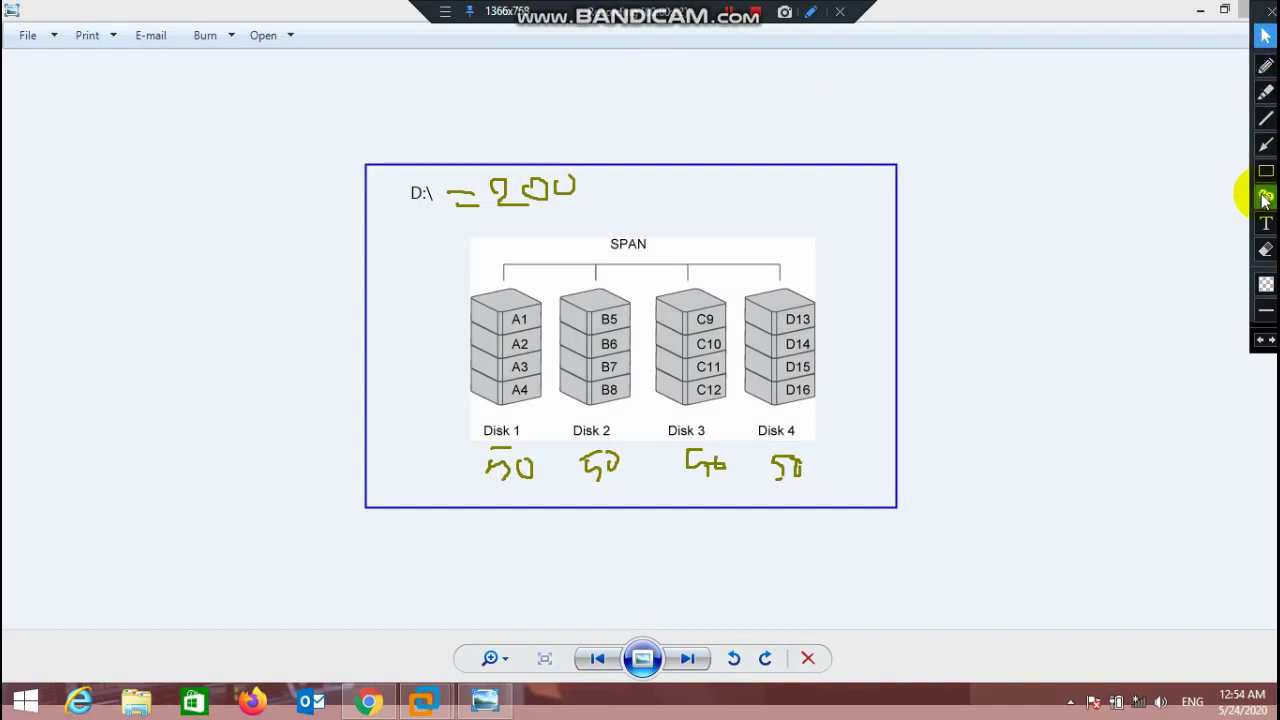
Step: Add a text note beside the diagram titled Spanned Volume, listing Unlike Striping, Unlike Mirrored and Unlike Parity
{"action": "left_click", "coordinate": [1266, 223]}
{"action": "left_click", "coordinate": [965, 132]}
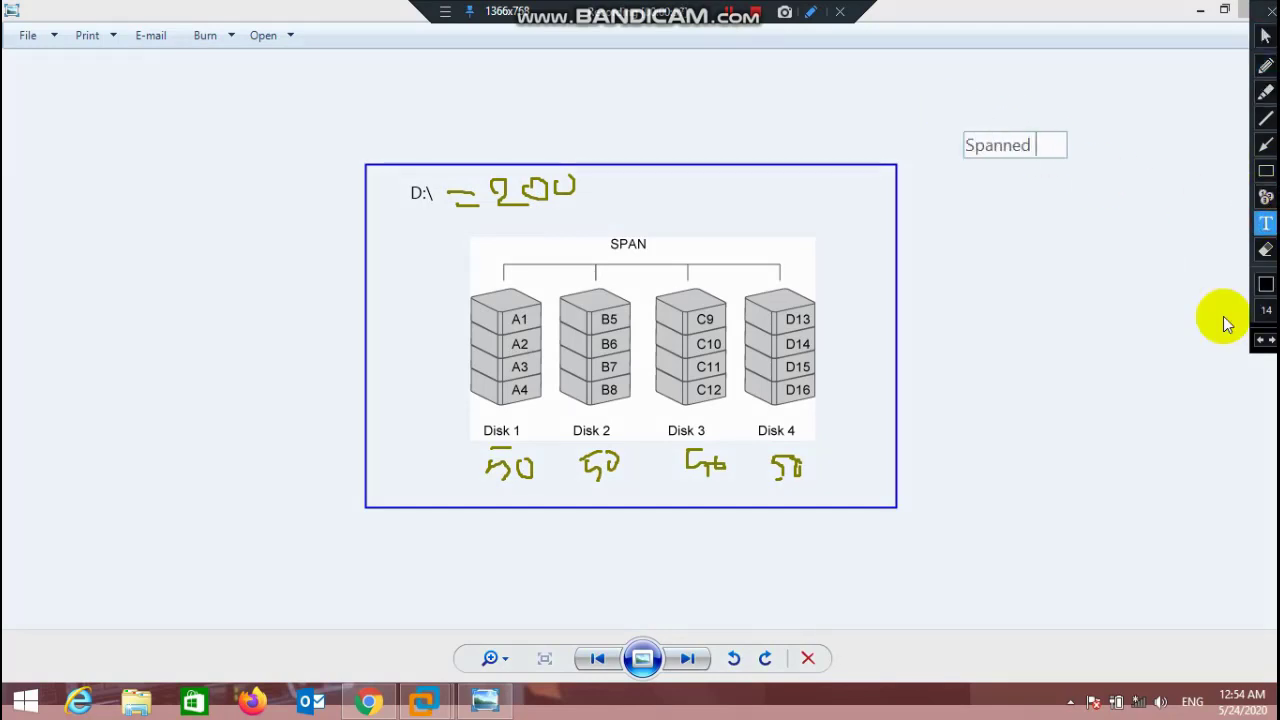
{"action": "type", "text": "Volume"}
{"action": "key", "text": "Return"}
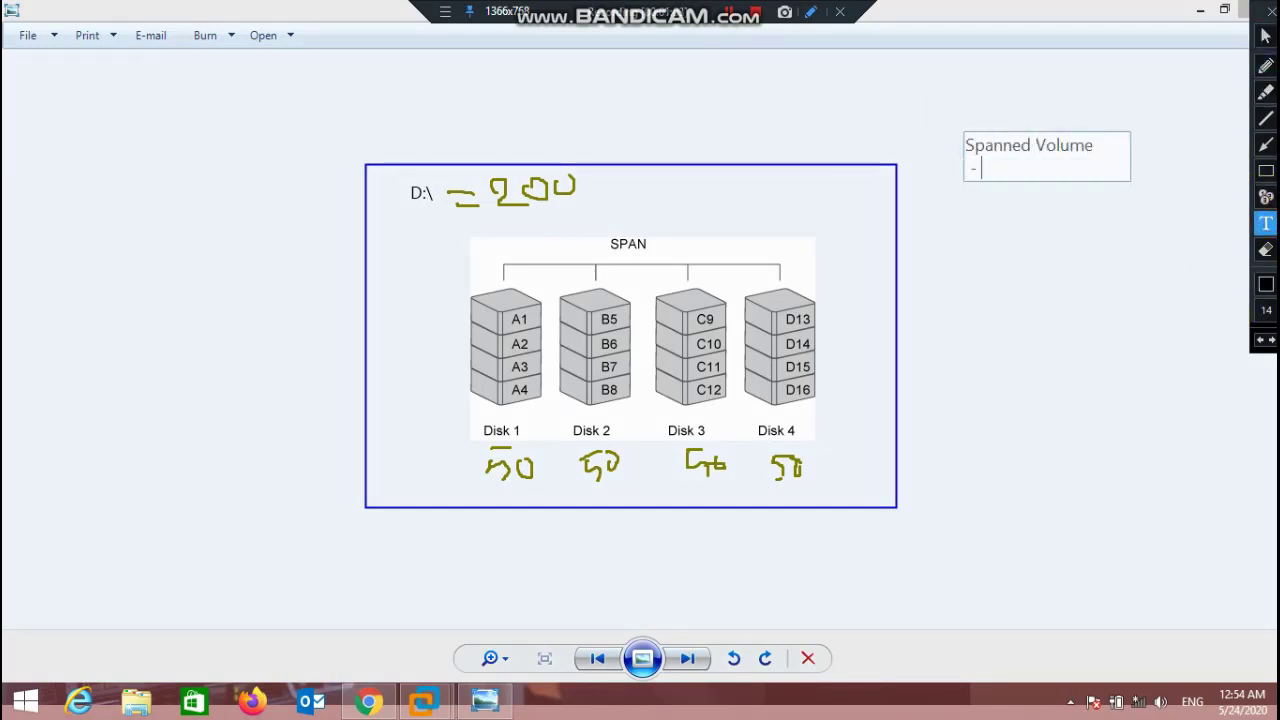
{"action": "type", "text": "- Unlike Striping"}
{"action": "key", "text": "Return"}
{"action": "type", "text": "- U"}
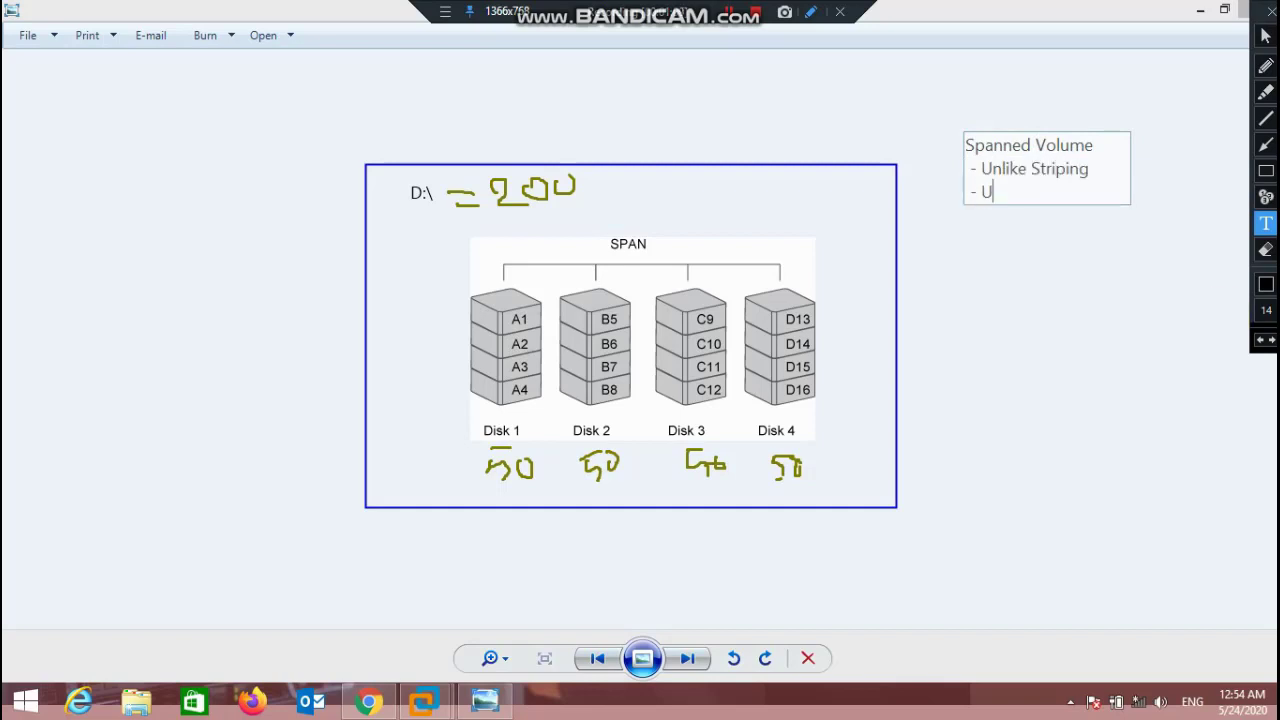
{"action": "type", "text": "nlike Mirrored"}
{"action": "key", "text": "Return"}
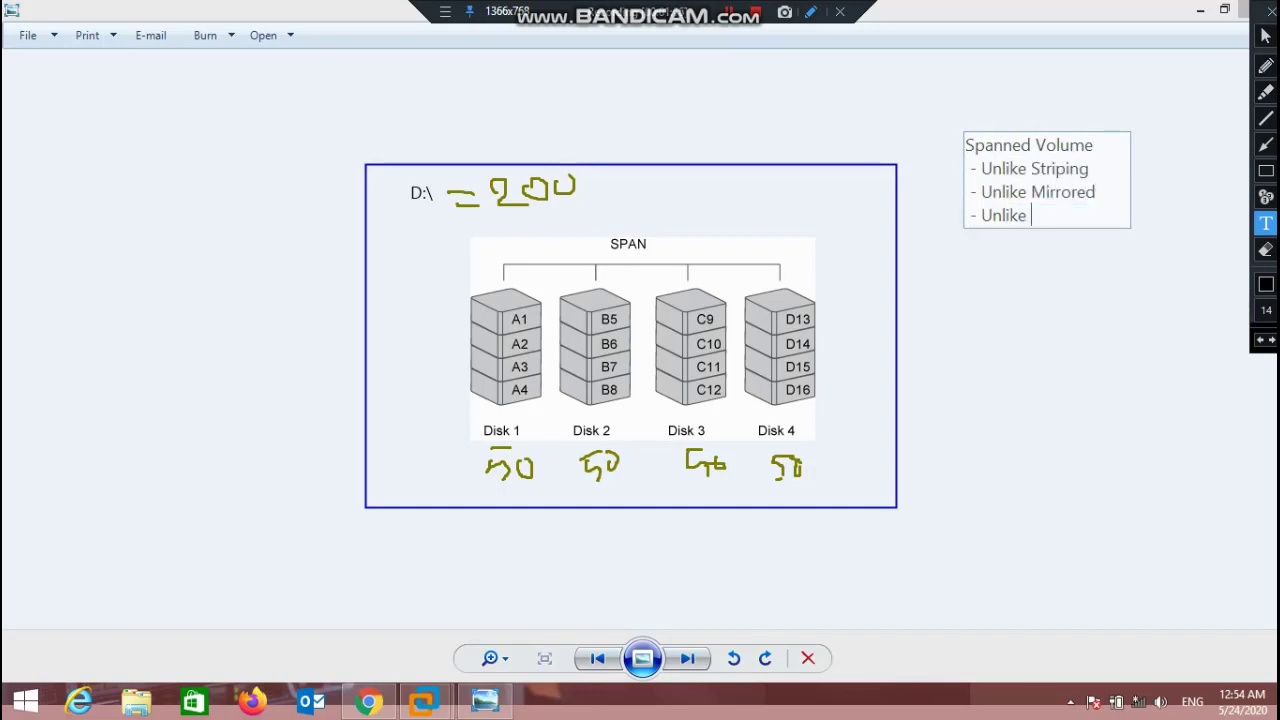
{"action": "type", "text": "- Unlike Parity"}
Step: Draw a freehand check mark beside each of the three lines under Spanned Volume
{"action": "left_click", "coordinate": [1265, 65]}
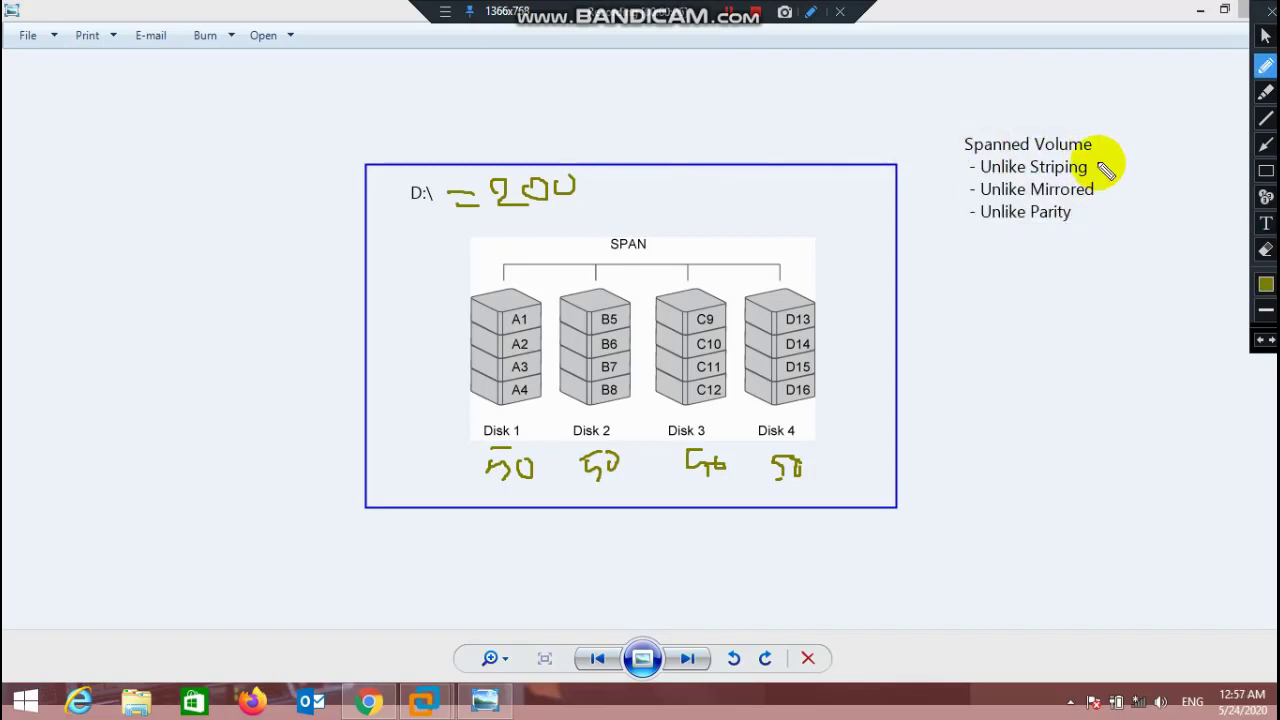
{"action": "left_click_drag", "start_coordinate": [1098, 166], "coordinate": [1132, 157]}
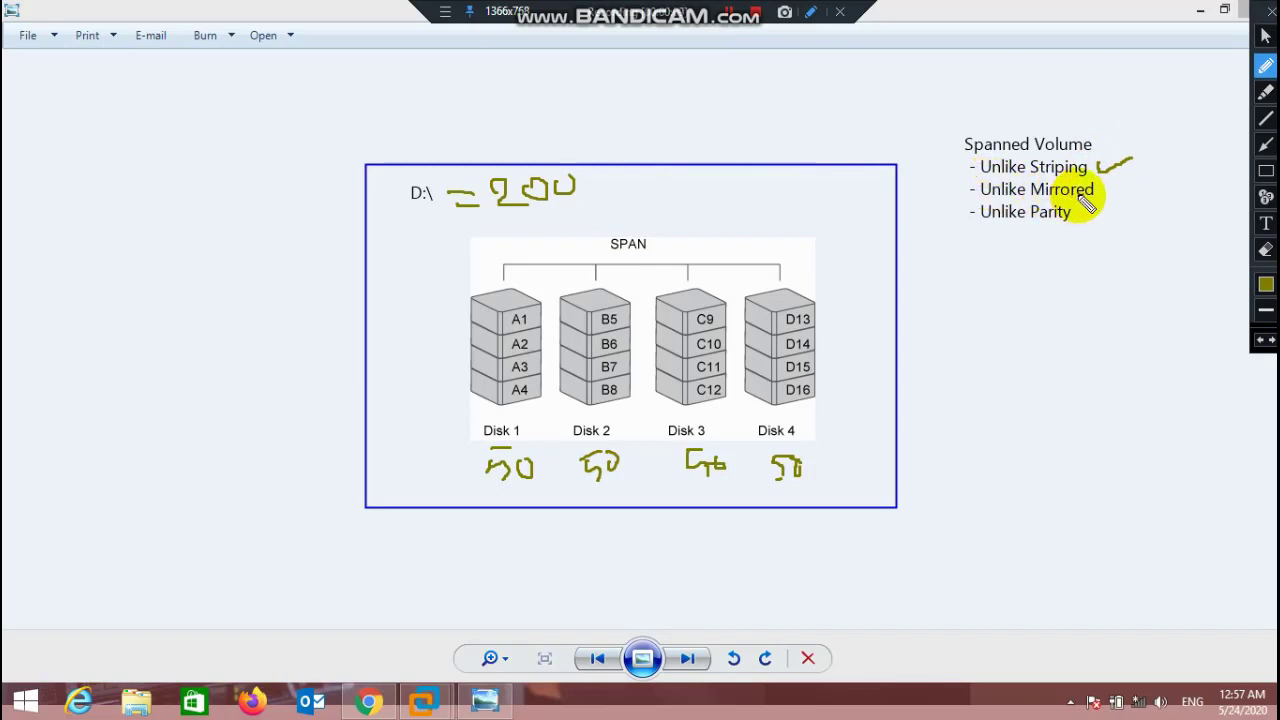
{"action": "left_click_drag", "start_coordinate": [1104, 190], "coordinate": [1134, 177]}
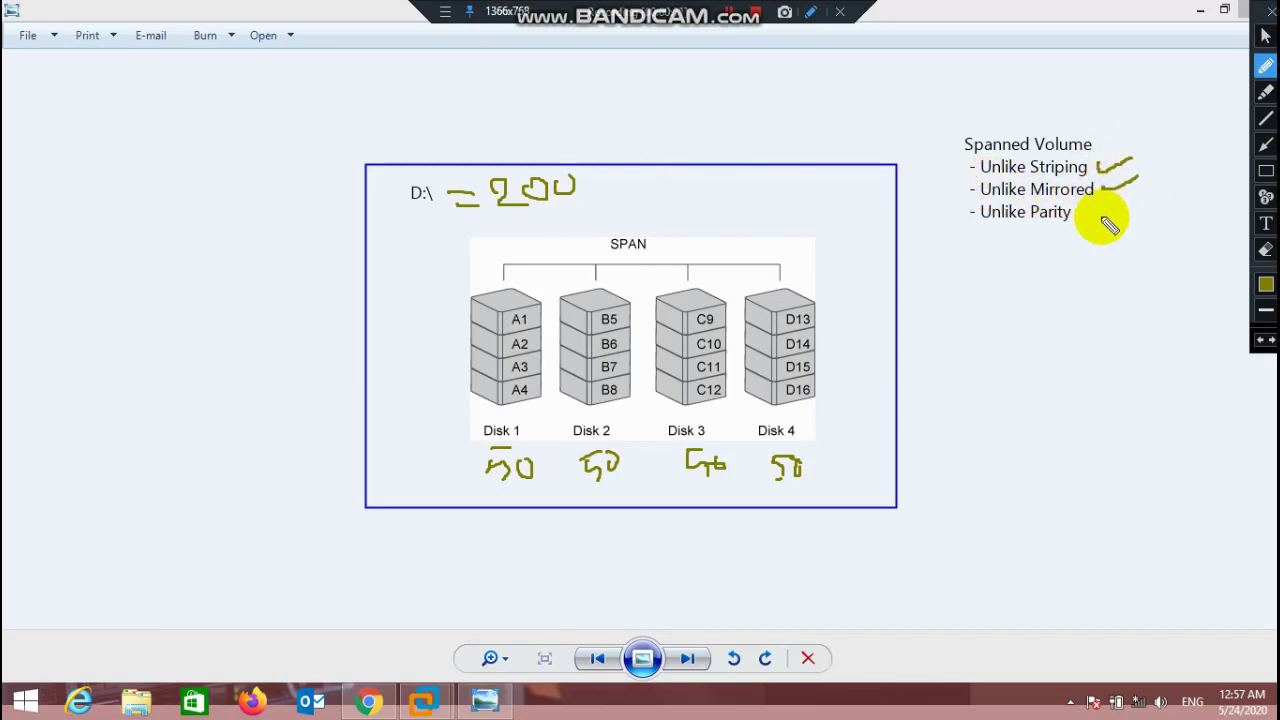
{"action": "left_click_drag", "start_coordinate": [1086, 220], "coordinate": [1126, 208]}
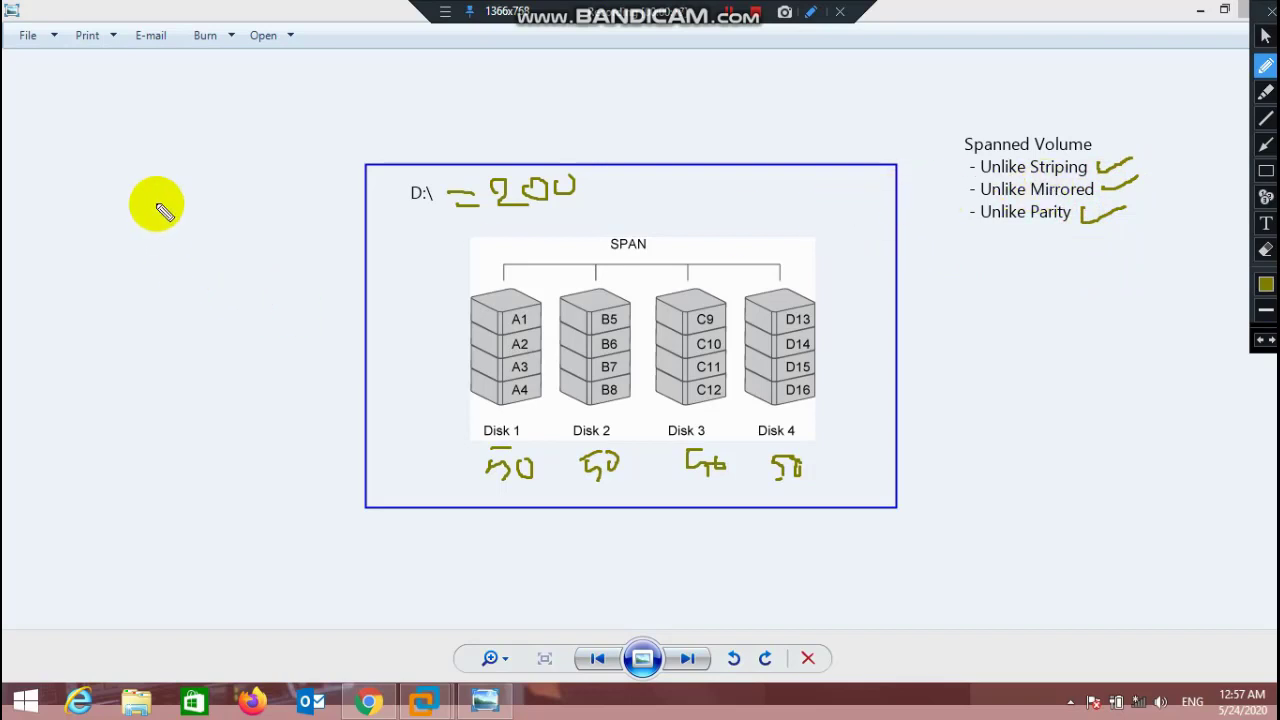
Step: Sketch a stick figure beside the diagram with an arrow running from its head to the blue rectangle's upper-left corner
{"action": "mouse_move", "coordinate": [129, 123]}
{"action": "left_mouse_down"}
{"action": "mouse_move", "coordinate": [134, 166]}
{"action": "mouse_move", "coordinate": [108, 176]}
{"action": "mouse_move", "coordinate": [119, 263]}
{"action": "left_mouse_up"}
{"action": "mouse_move", "coordinate": [119, 212]}
{"action": "left_mouse_down"}
{"action": "mouse_move", "coordinate": [100, 238]}
{"action": "mouse_move", "coordinate": [148, 242]}
{"action": "mouse_move", "coordinate": [107, 285]}
{"action": "left_mouse_up"}
{"action": "left_click_drag", "start_coordinate": [130, 262], "coordinate": [153, 290]}
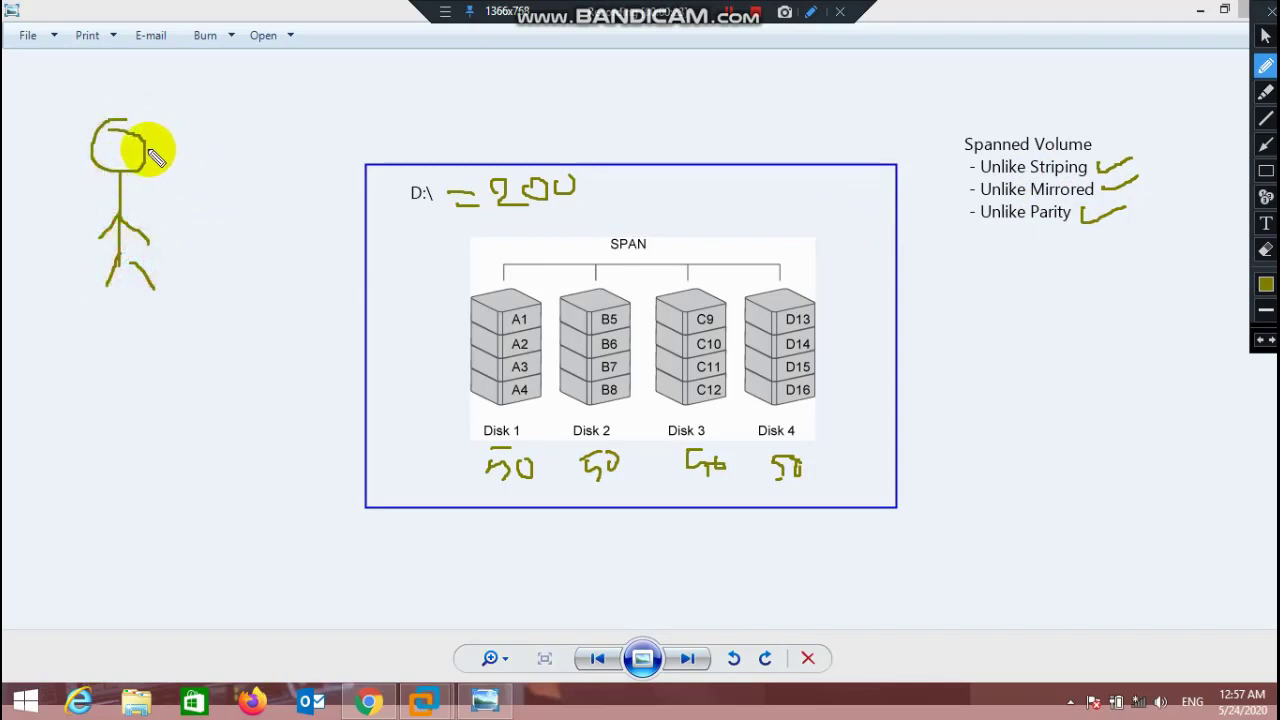
{"action": "mouse_move", "coordinate": [145, 150]}
{"action": "left_mouse_down"}
{"action": "mouse_move", "coordinate": [368, 137]}
{"action": "mouse_move", "coordinate": [395, 163]}
{"action": "mouse_move", "coordinate": [403, 148]}
{"action": "left_mouse_up"}
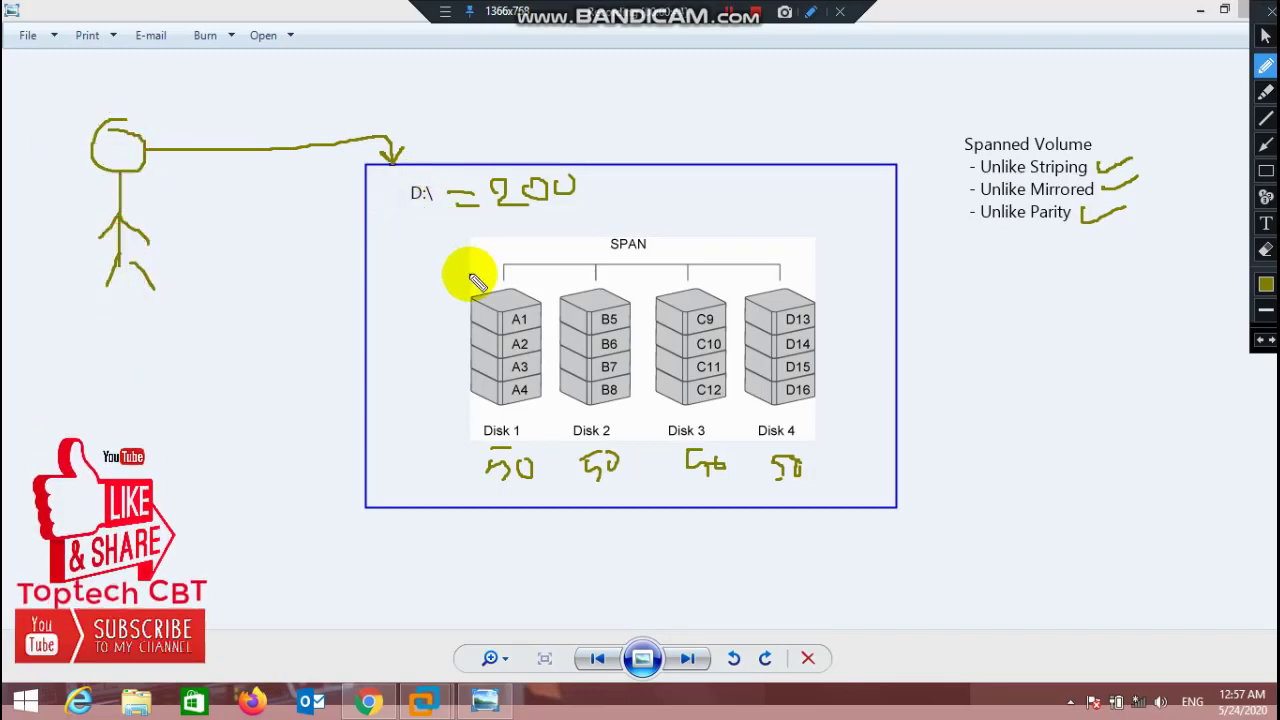
Step: Draw a check mark at the top of each disk in order, from Disk 1 to Disk 4
{"action": "mouse_move", "coordinate": [494, 290]}
{"action": "left_mouse_down"}
{"action": "mouse_move", "coordinate": [498, 307]}
{"action": "mouse_move", "coordinate": [533, 285]}
{"action": "left_mouse_up"}
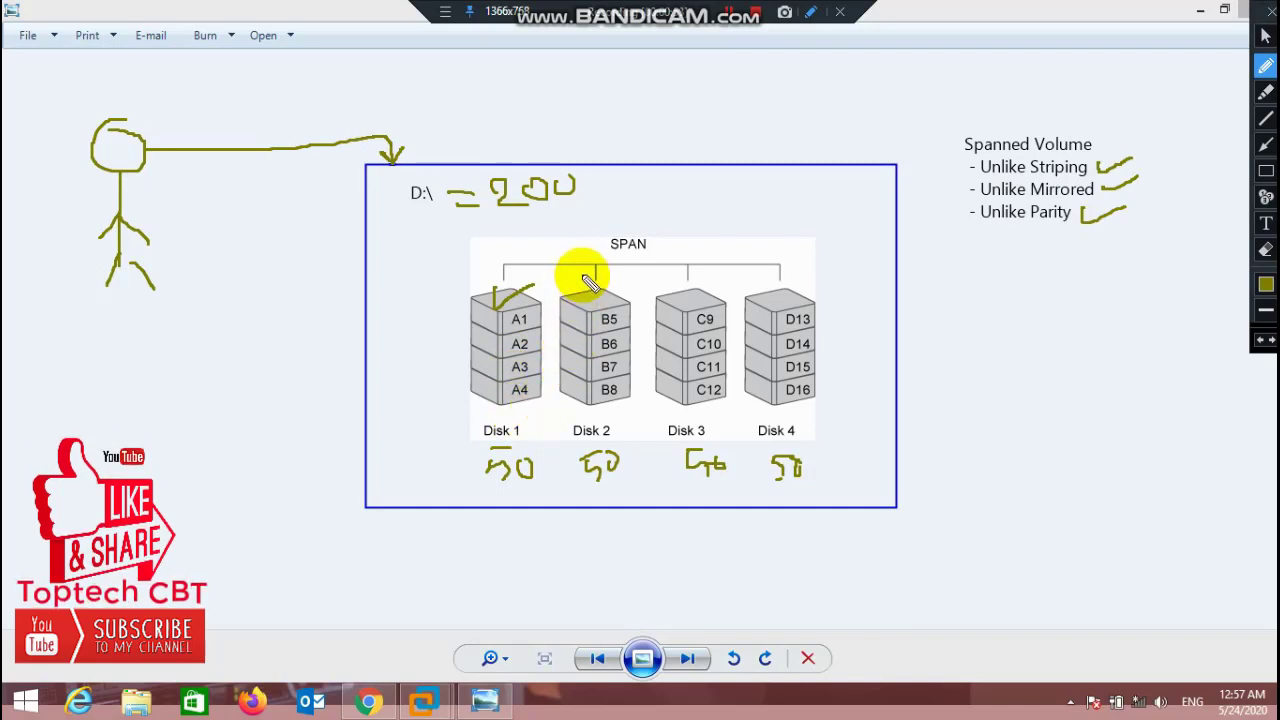
{"action": "mouse_move", "coordinate": [583, 279]}
{"action": "left_mouse_down"}
{"action": "mouse_move", "coordinate": [591, 294]}
{"action": "mouse_move", "coordinate": [610, 272]}
{"action": "left_mouse_up"}
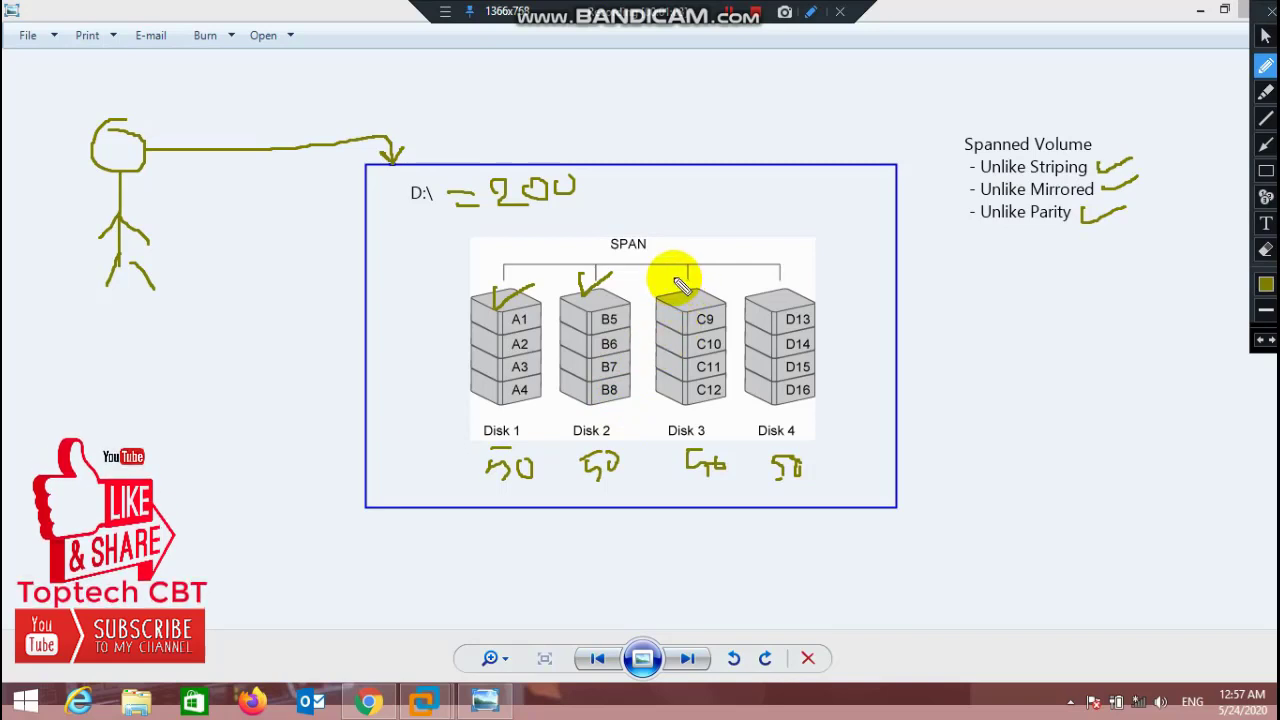
{"action": "left_click_drag", "start_coordinate": [672, 288], "coordinate": [712, 277]}
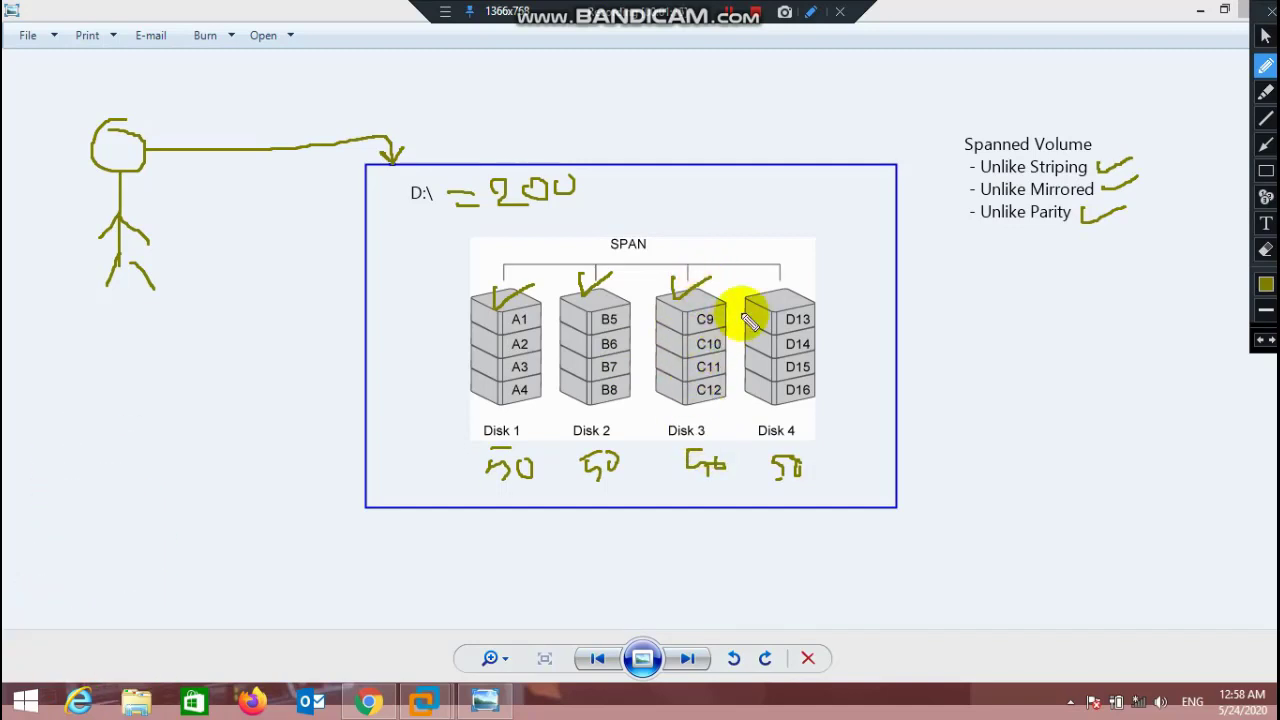
{"action": "left_click_drag", "start_coordinate": [768, 282], "coordinate": [815, 280]}
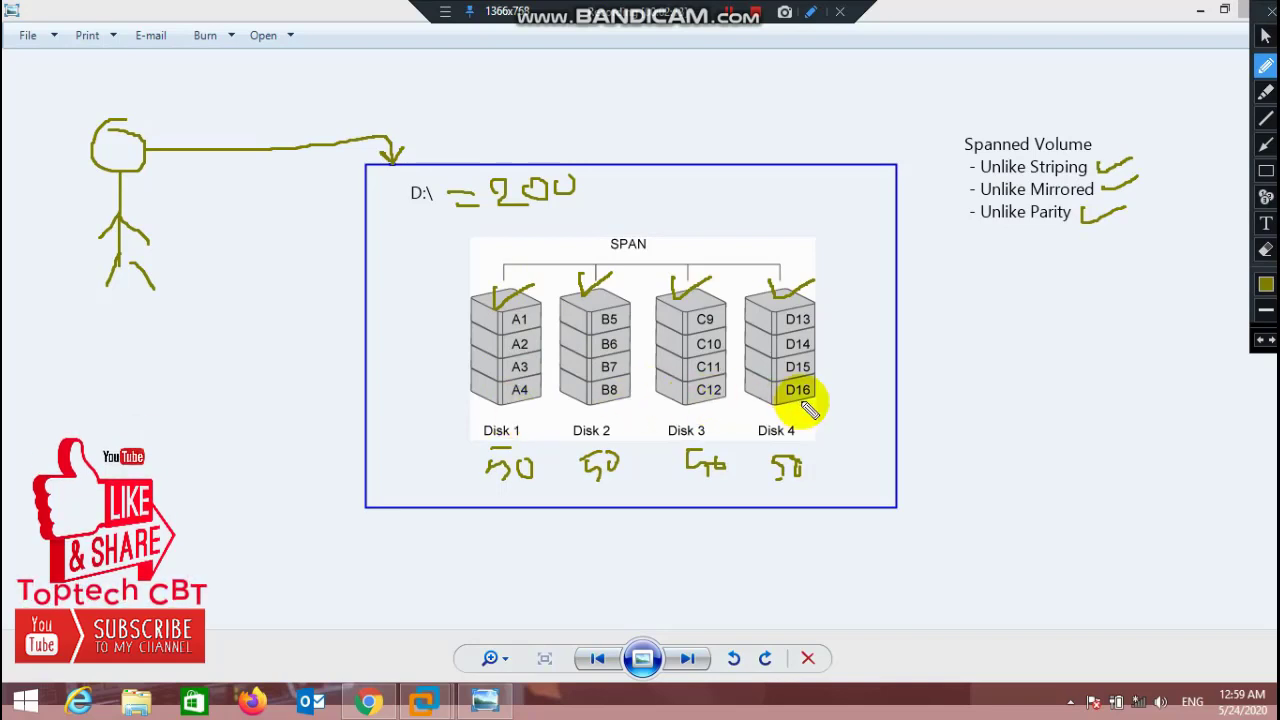
Step: Draw a large freehand X beside Disk 1 and a pen stroke beneath Disks 2 to 4
{"action": "left_click", "coordinate": [1265, 64]}
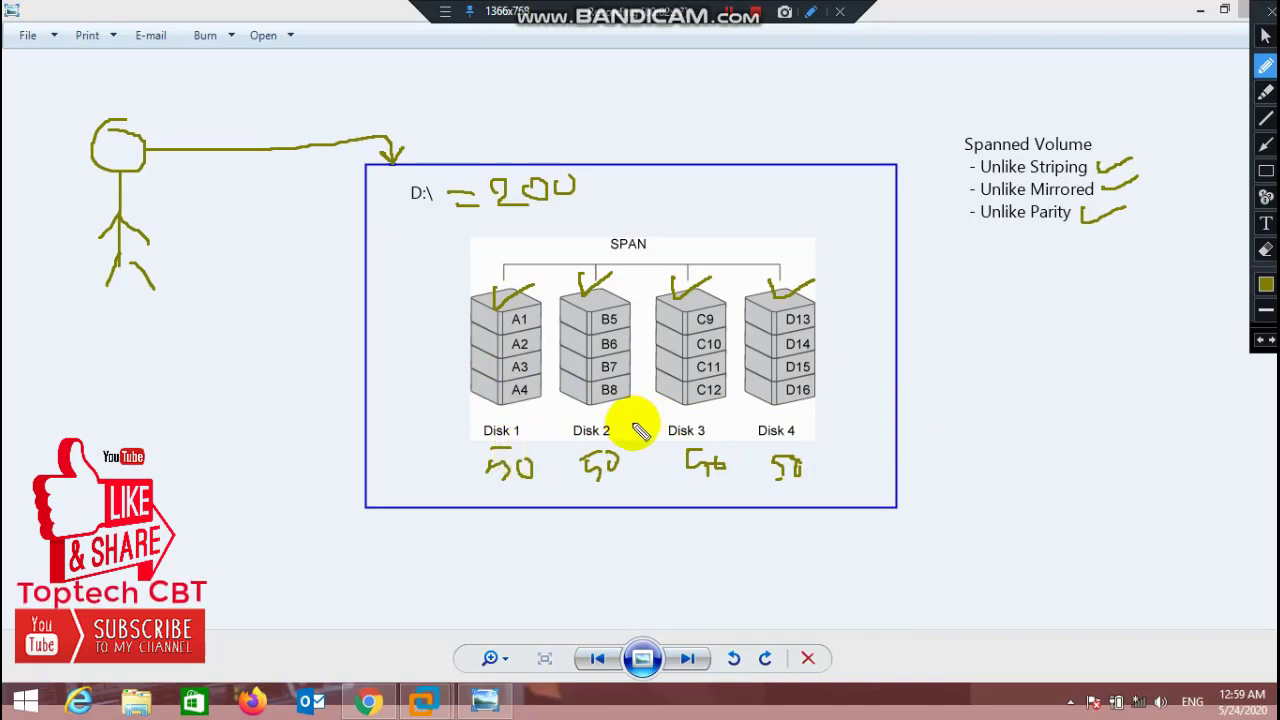
{"action": "left_click_drag", "start_coordinate": [457, 294], "coordinate": [400, 376]}
{"action": "left_click_drag", "start_coordinate": [400, 305], "coordinate": [488, 405]}
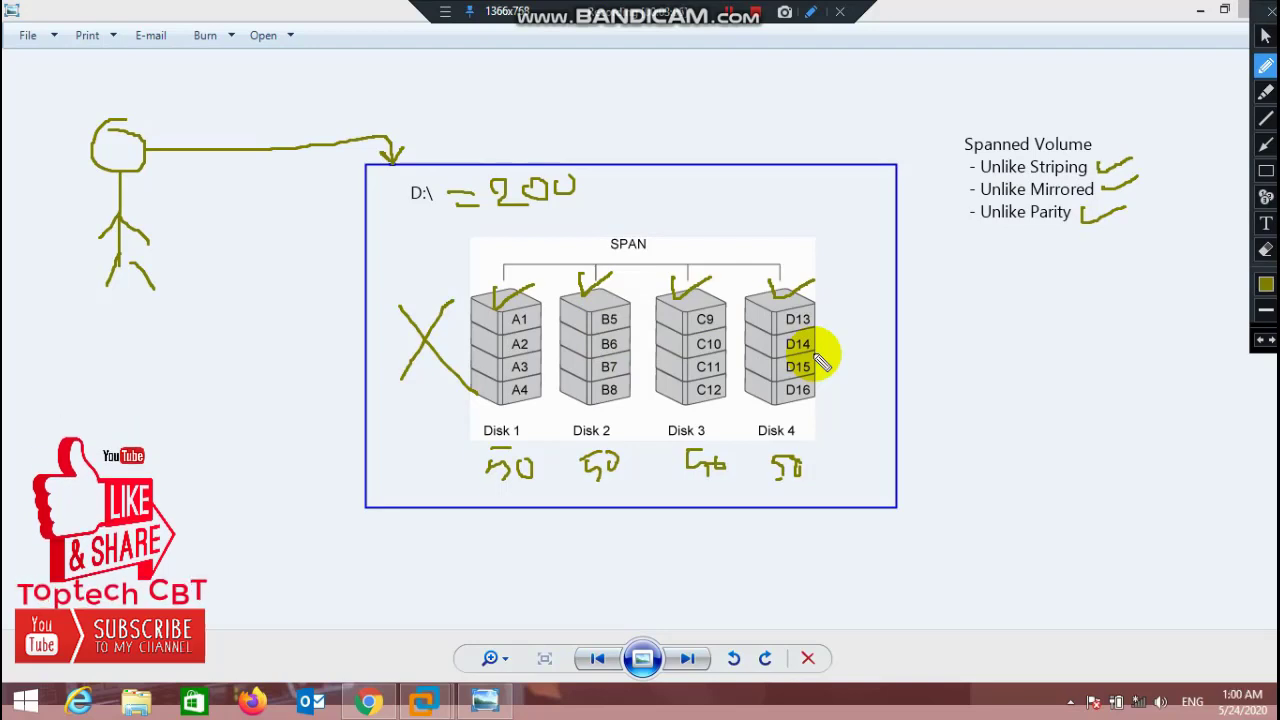
{"action": "left_click", "coordinate": [1265, 66]}
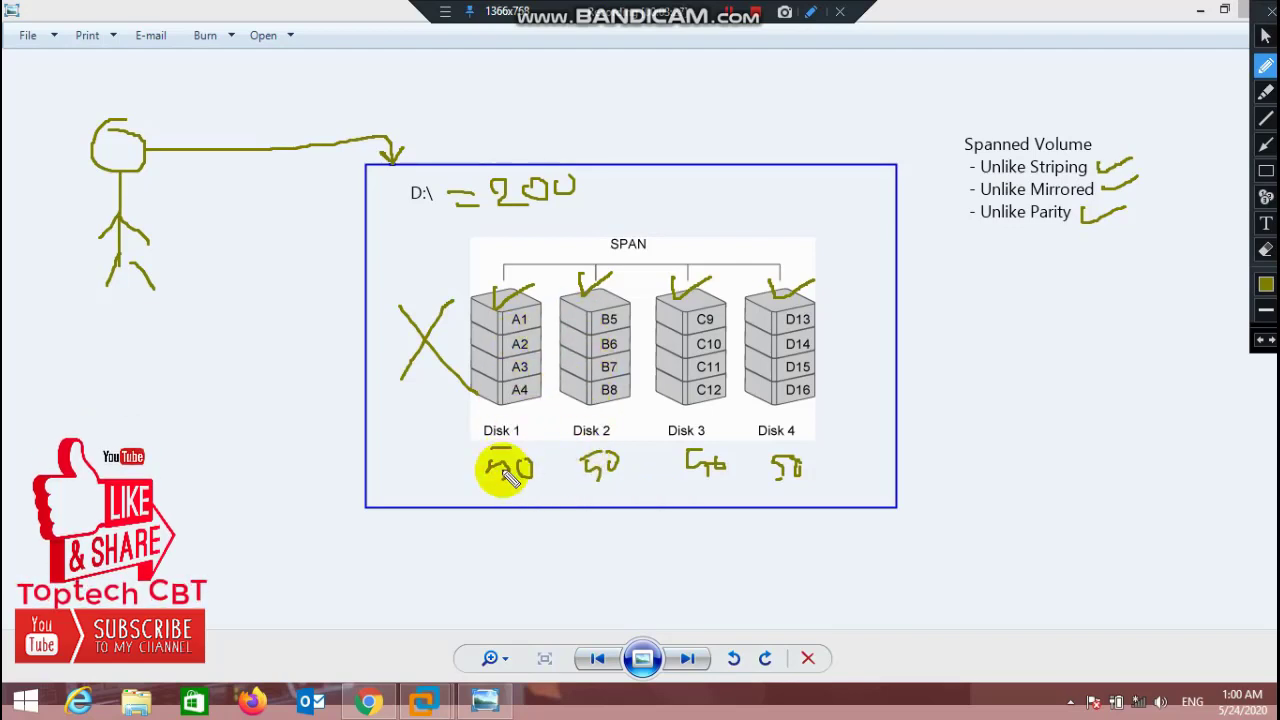
{"action": "mouse_move", "coordinate": [591, 509]}
{"action": "left_mouse_down"}
{"action": "mouse_move", "coordinate": [628, 538]}
{"action": "mouse_move", "coordinate": [655, 518]}
{"action": "mouse_move", "coordinate": [712, 548]}
{"action": "mouse_move", "coordinate": [746, 536]}
{"action": "mouse_move", "coordinate": [742, 518]}
{"action": "mouse_move", "coordinate": [858, 498]}
{"action": "left_mouse_up"}
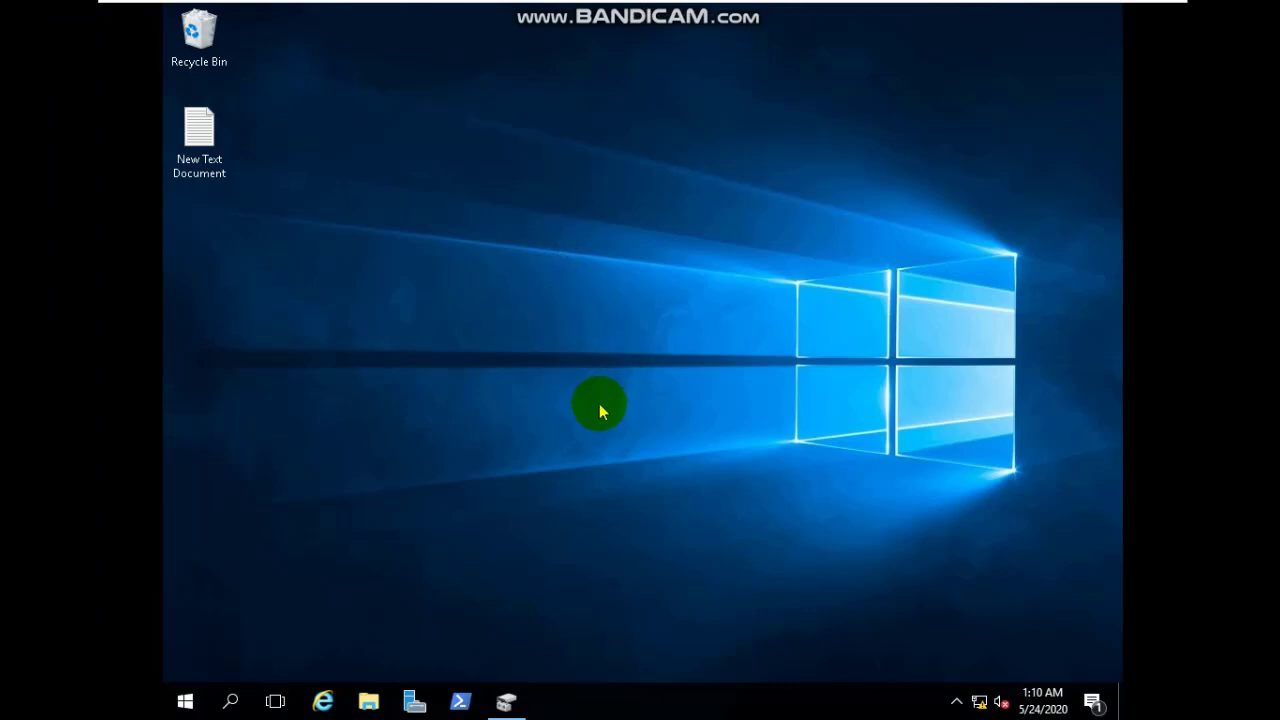
Step: Switch to Disk Management and maximize its window
{"action": "left_click", "coordinate": [505, 701]}
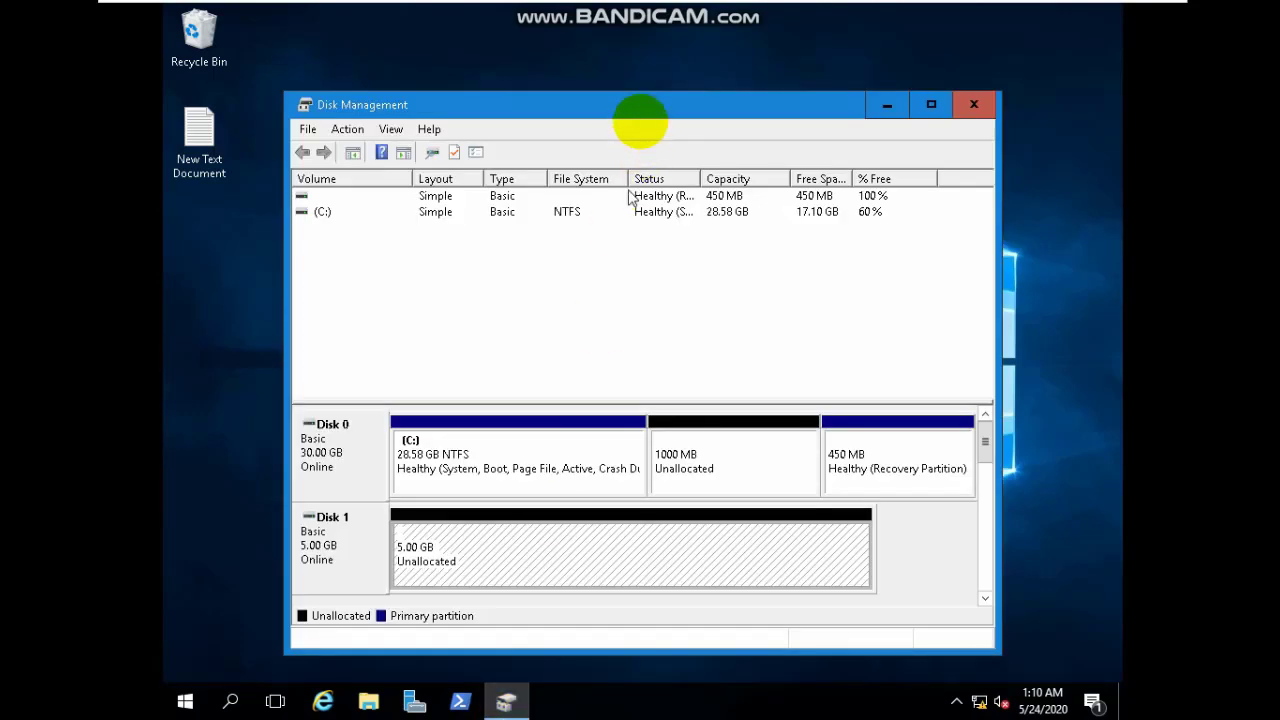
{"action": "double_click", "coordinate": [505, 106]}
{"action": "left_click", "coordinate": [487, 88]}
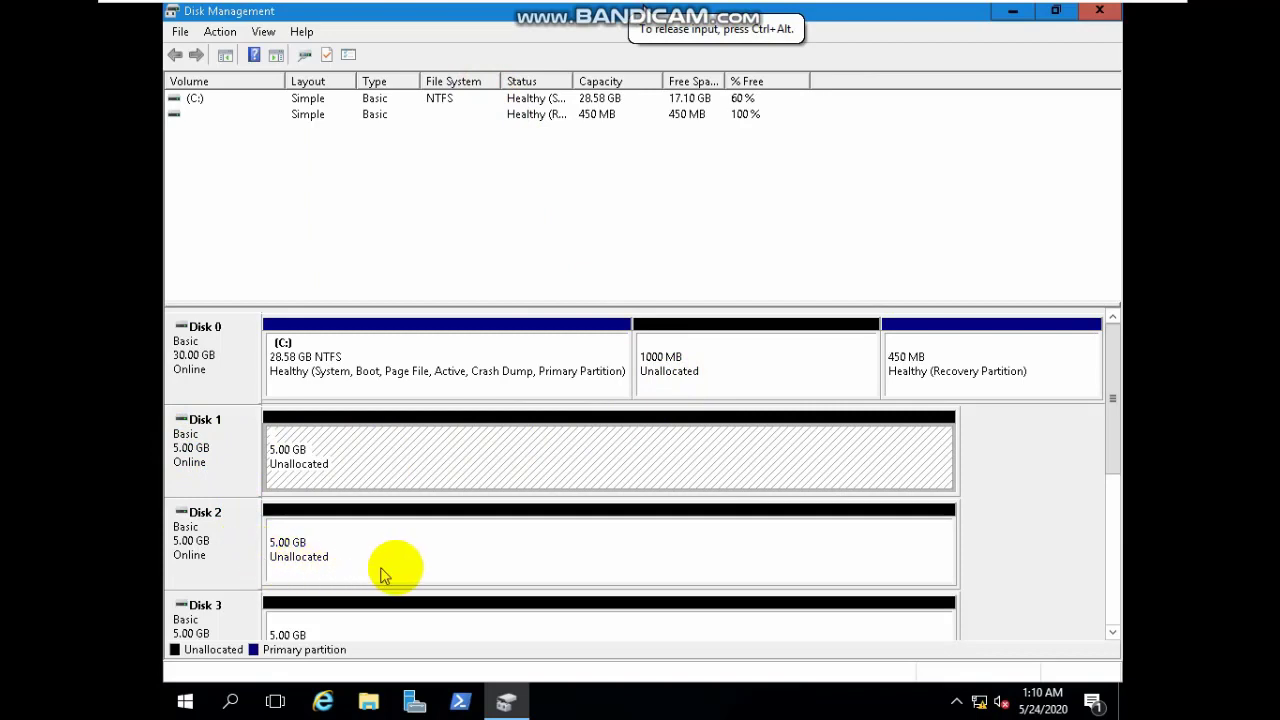
Step: Start a new spanned volume on Disk 1's unallocated space and advance the wizard to its disk selection page
{"action": "left_click", "coordinate": [397, 560]}
{"action": "left_click", "coordinate": [370, 463]}
{"action": "left_click", "coordinate": [195, 450]}
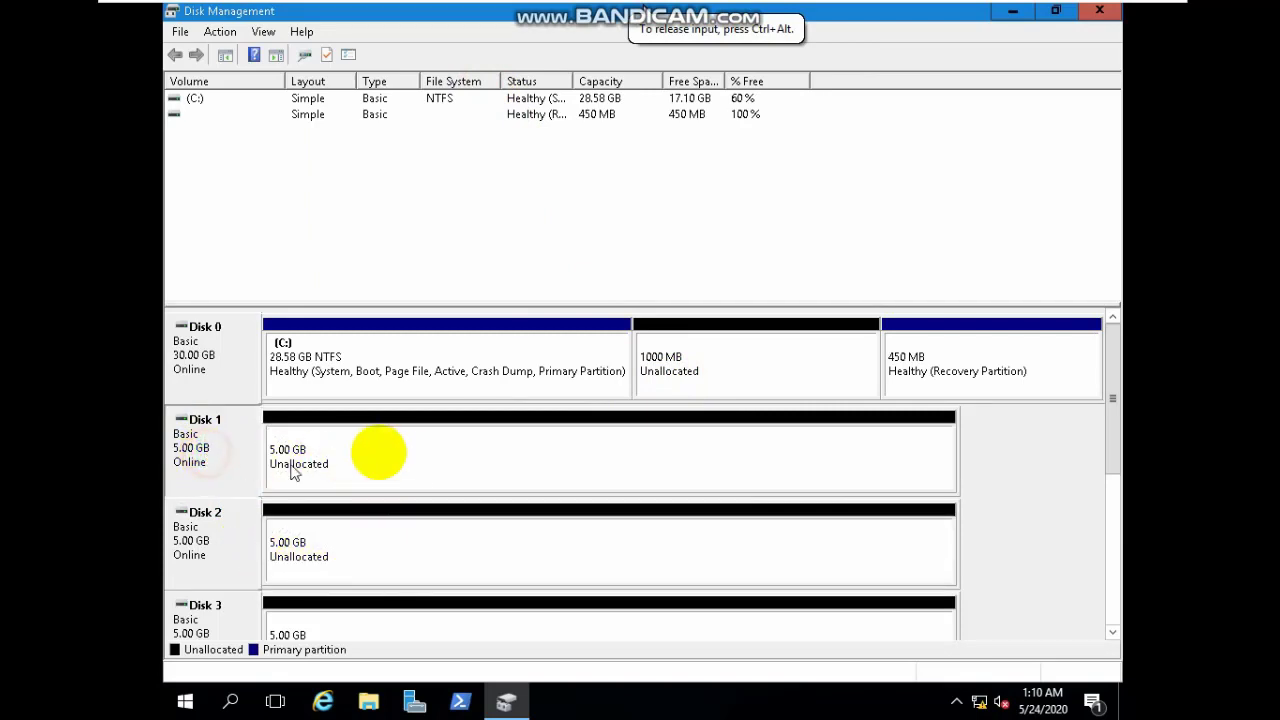
{"action": "left_click", "coordinate": [402, 462]}
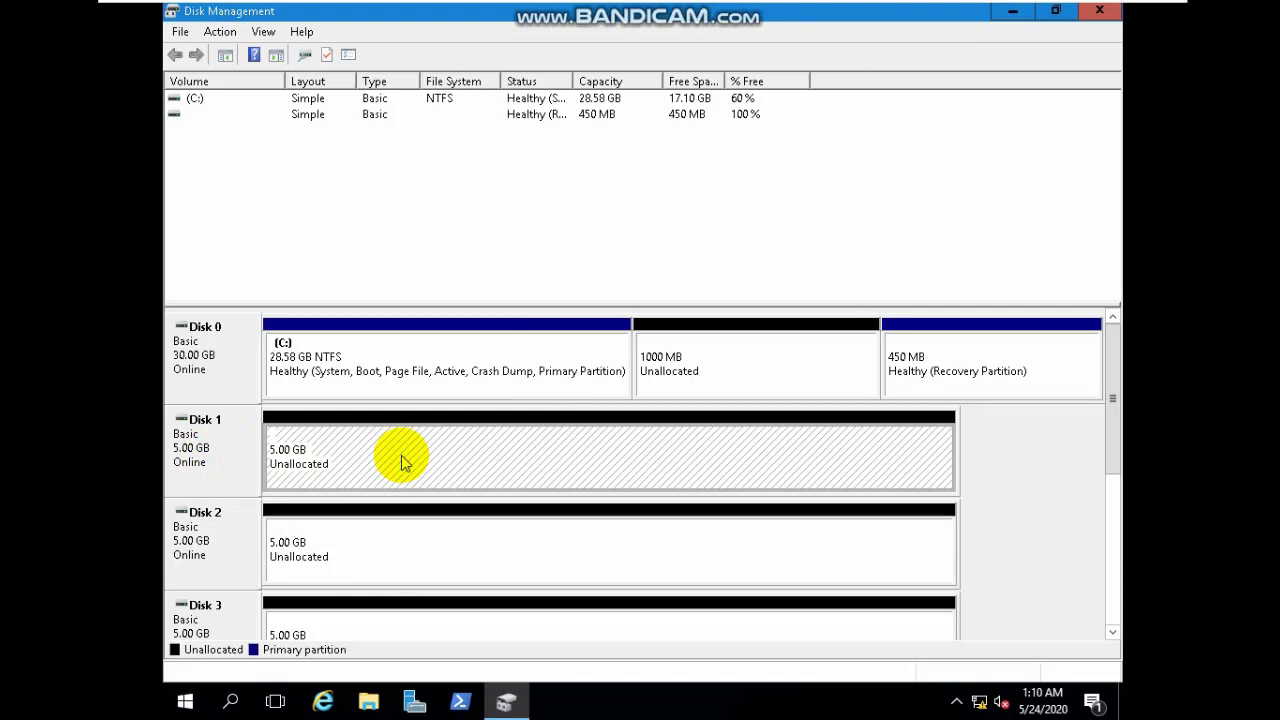
{"action": "right_click", "coordinate": [401, 455]}
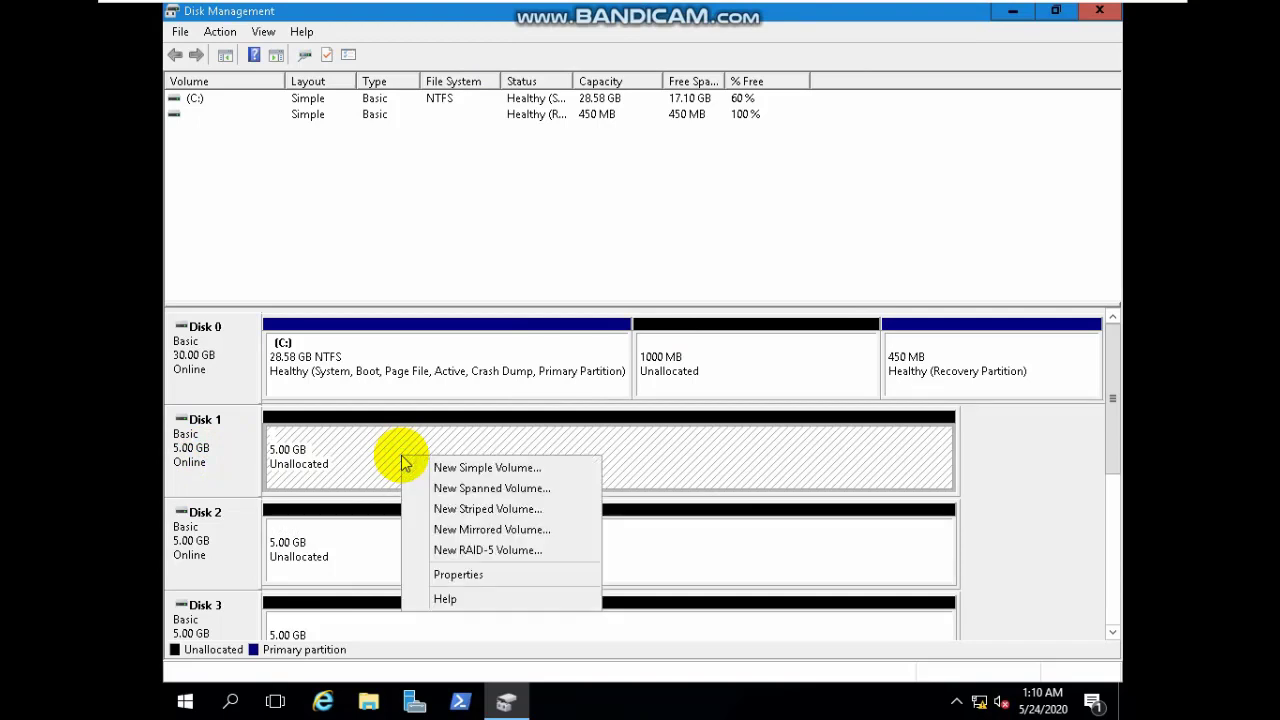
{"action": "left_click", "coordinate": [488, 489]}
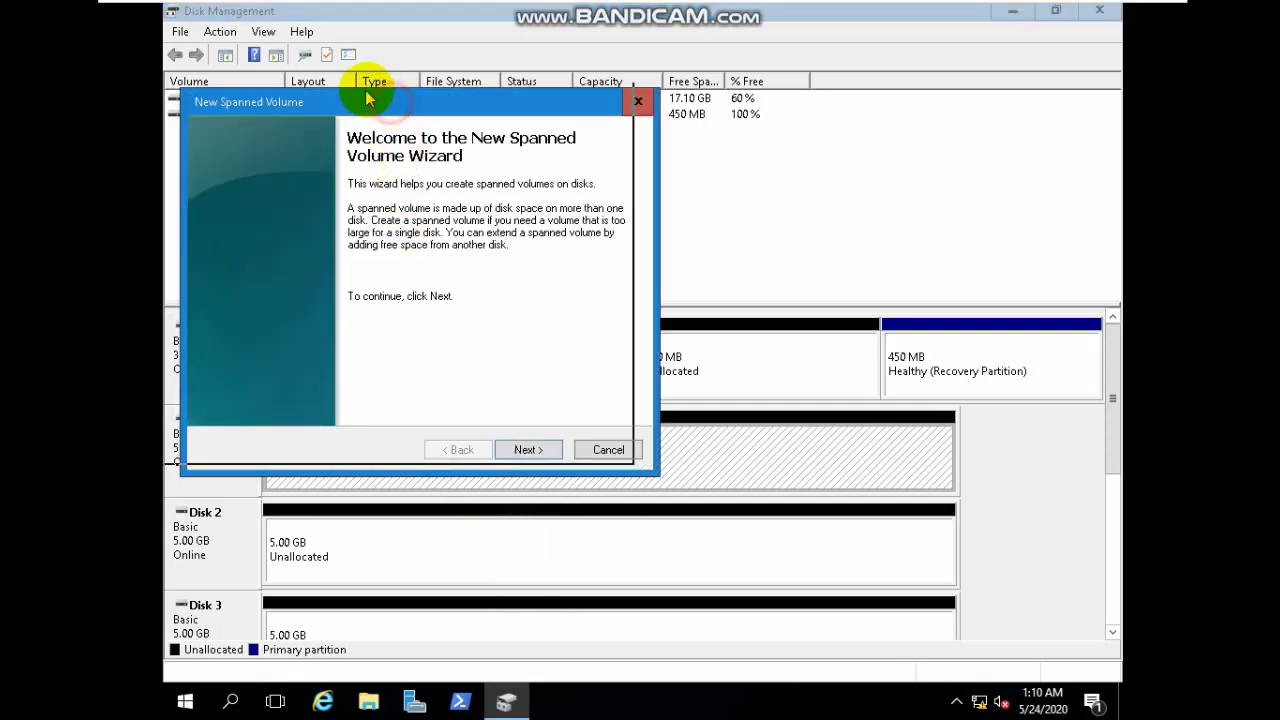
{"action": "left_click_drag", "start_coordinate": [366, 94], "coordinate": [340, 82]}
{"action": "left_click", "coordinate": [498, 437]}
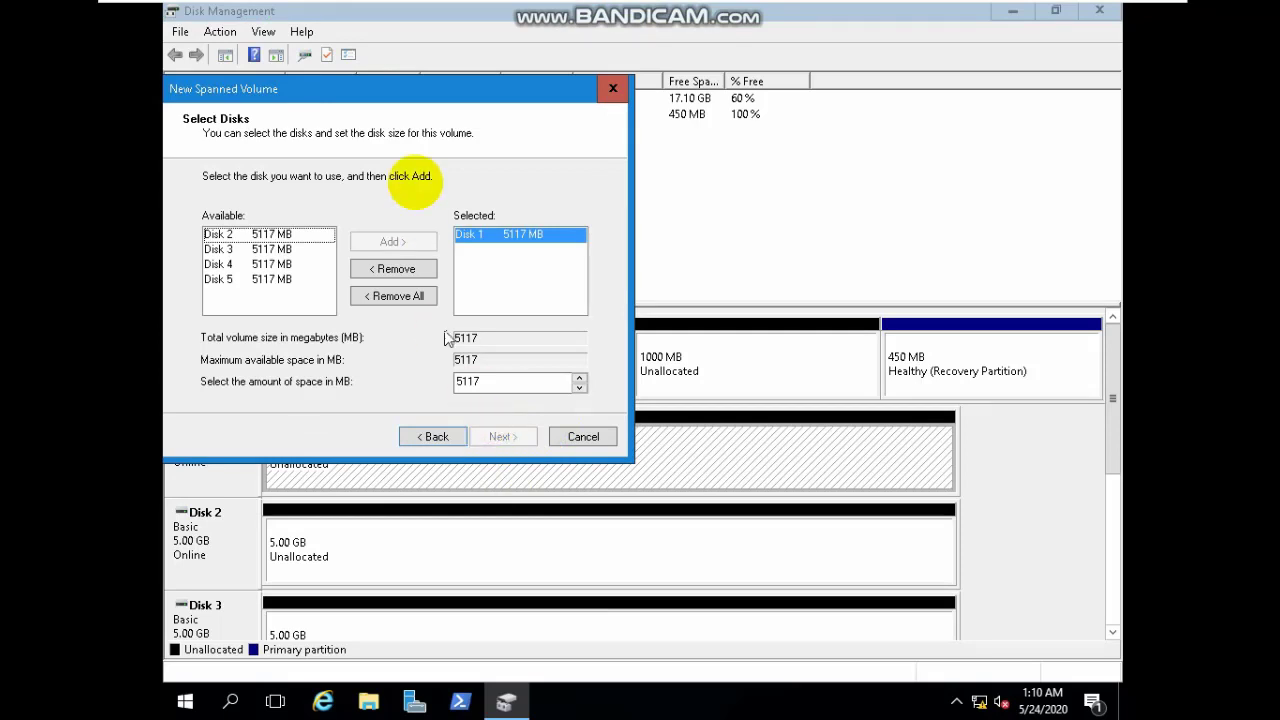
{"action": "left_click_drag", "start_coordinate": [400, 94], "coordinate": [624, 182]}
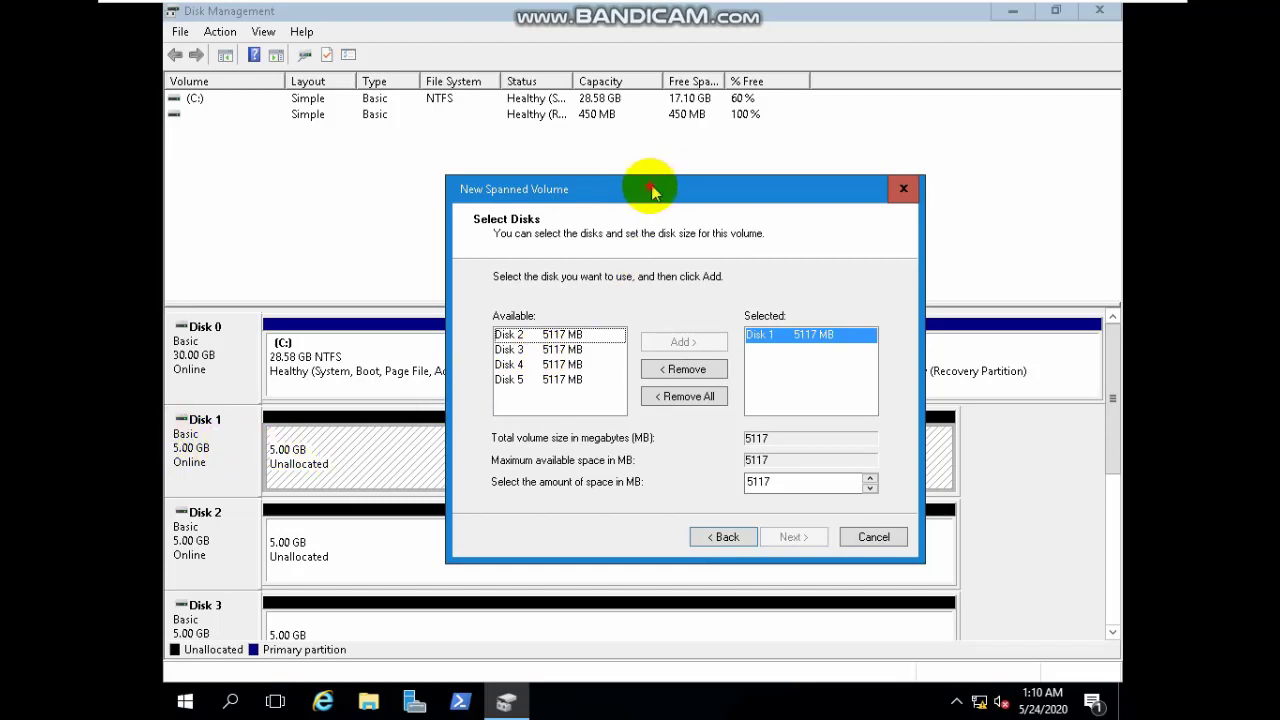
Step: Add Disk 2 with its full 5117 MB to the disks selected for the spanned volume
{"action": "left_click_drag", "start_coordinate": [652, 193], "coordinate": [606, 173]}
{"action": "left_click", "coordinate": [548, 316]}
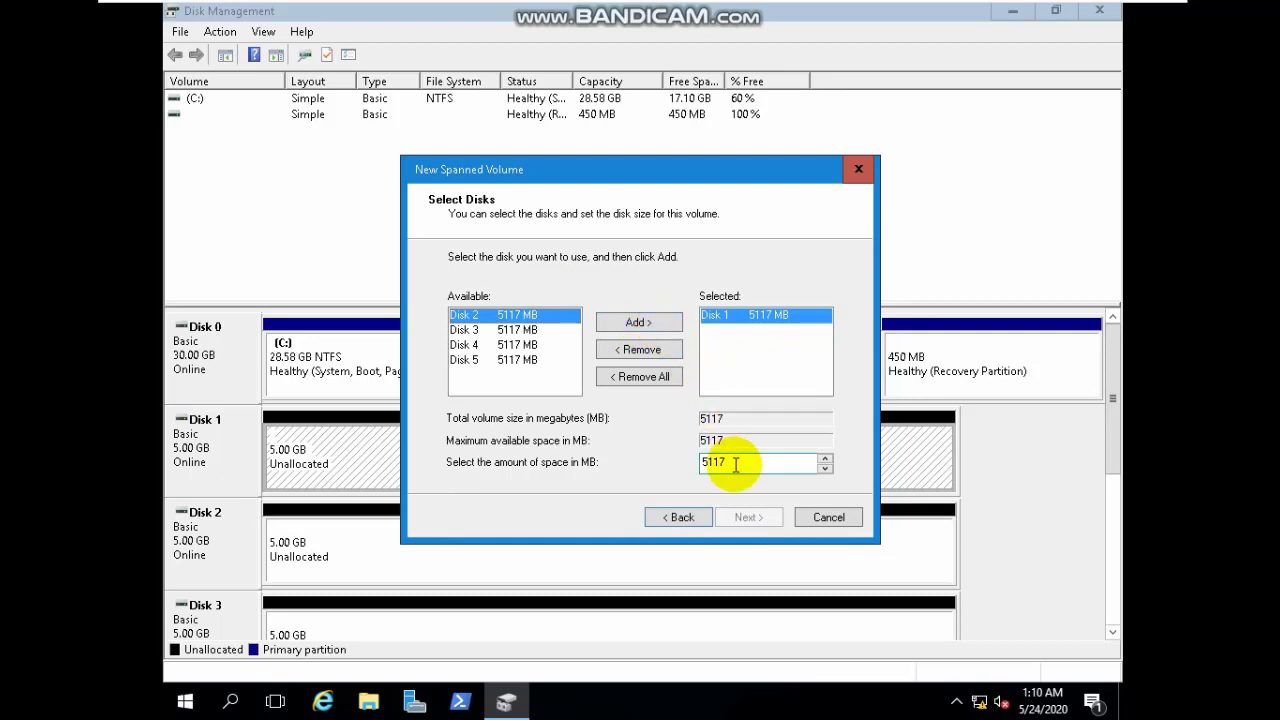
{"action": "left_click_drag", "start_coordinate": [735, 462], "coordinate": [669, 463]}
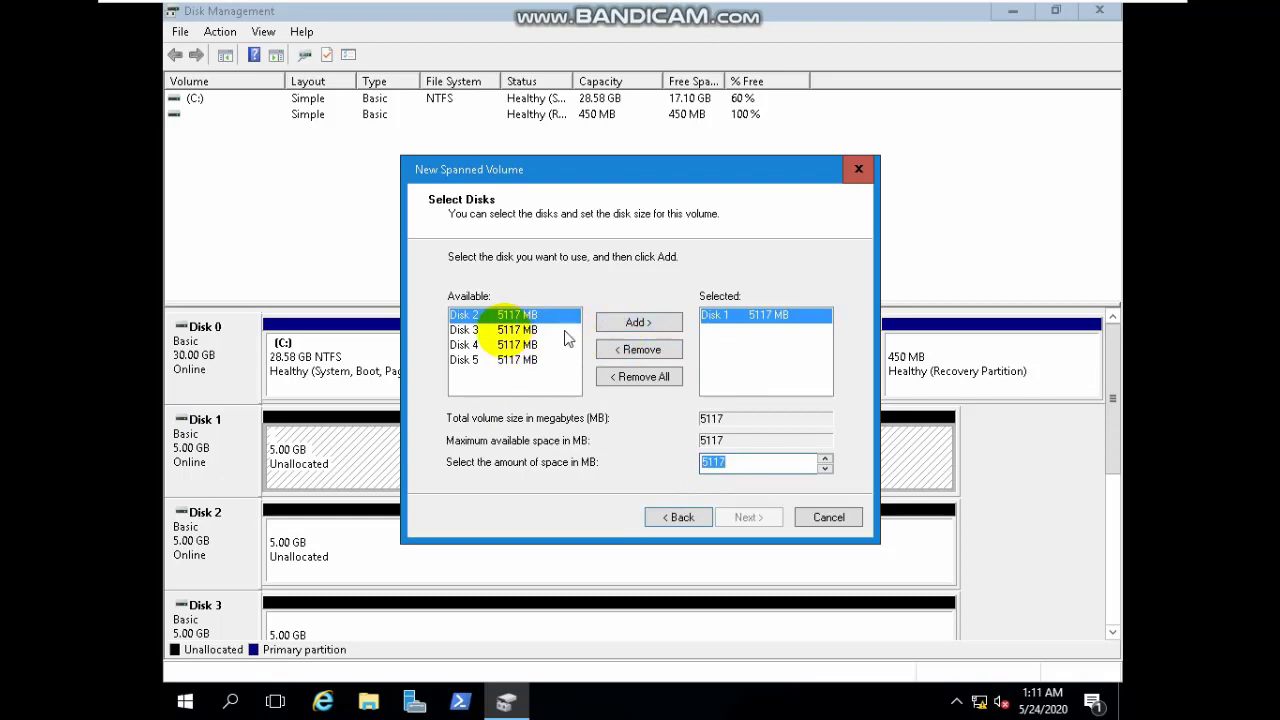
{"action": "mouse_move", "coordinate": [499, 336]}
{"action": "left_mouse_down"}
{"action": "mouse_move", "coordinate": [500, 351]}
{"action": "mouse_move", "coordinate": [486, 300]}
{"action": "mouse_move", "coordinate": [495, 315]}
{"action": "left_mouse_up"}
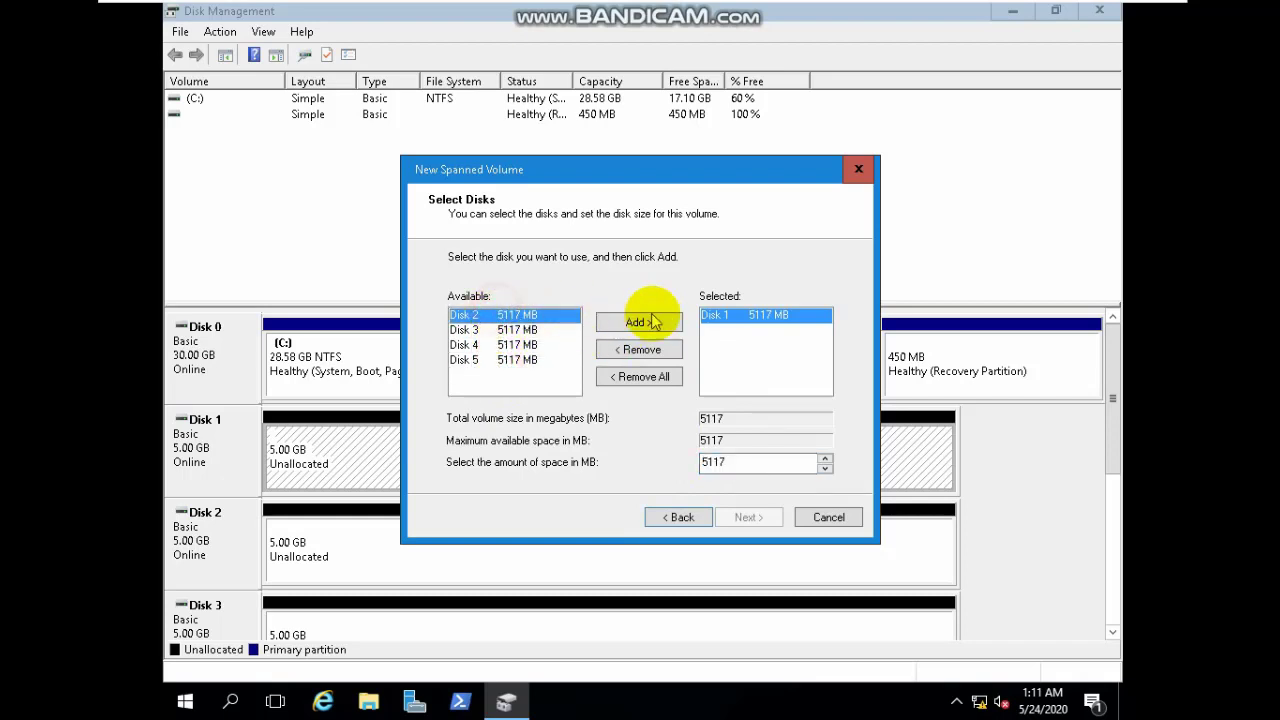
{"action": "left_click", "coordinate": [640, 322]}
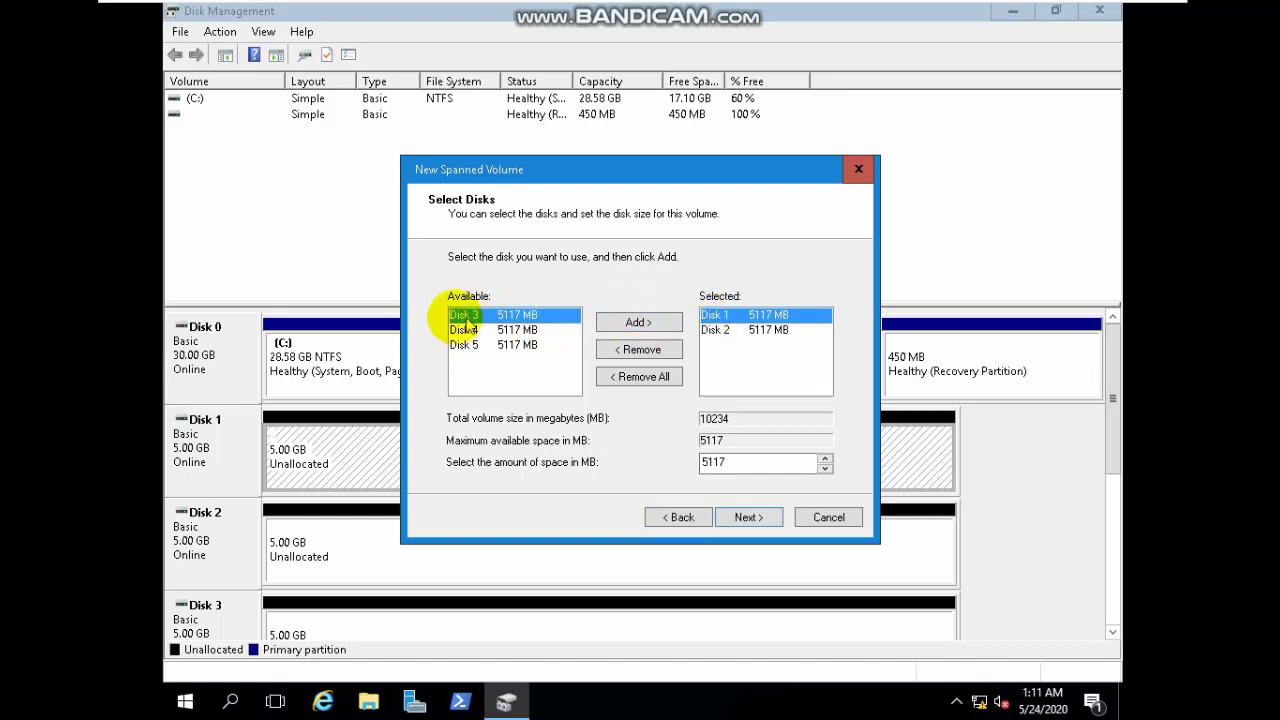
Step: Add Disks 3, 4 and 5 to the disks selected for the spanned volume
{"action": "left_click", "coordinate": [638, 323]}
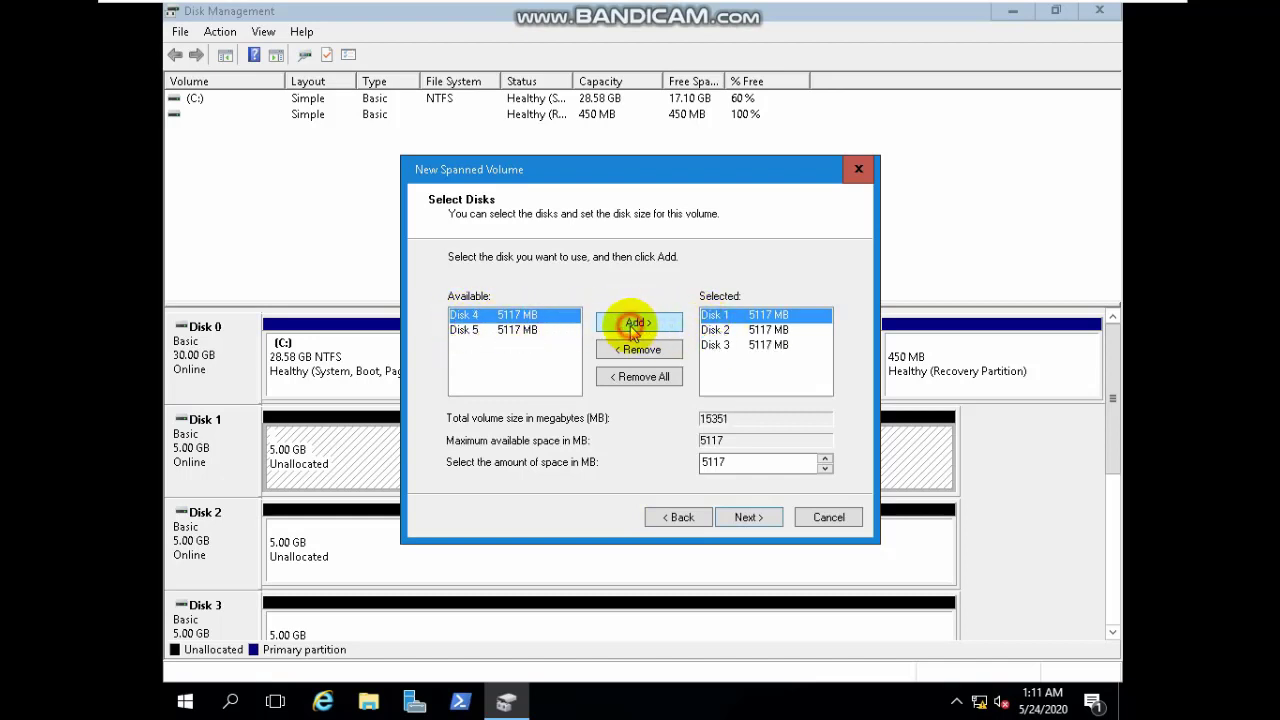
{"action": "left_click", "coordinate": [640, 322]}
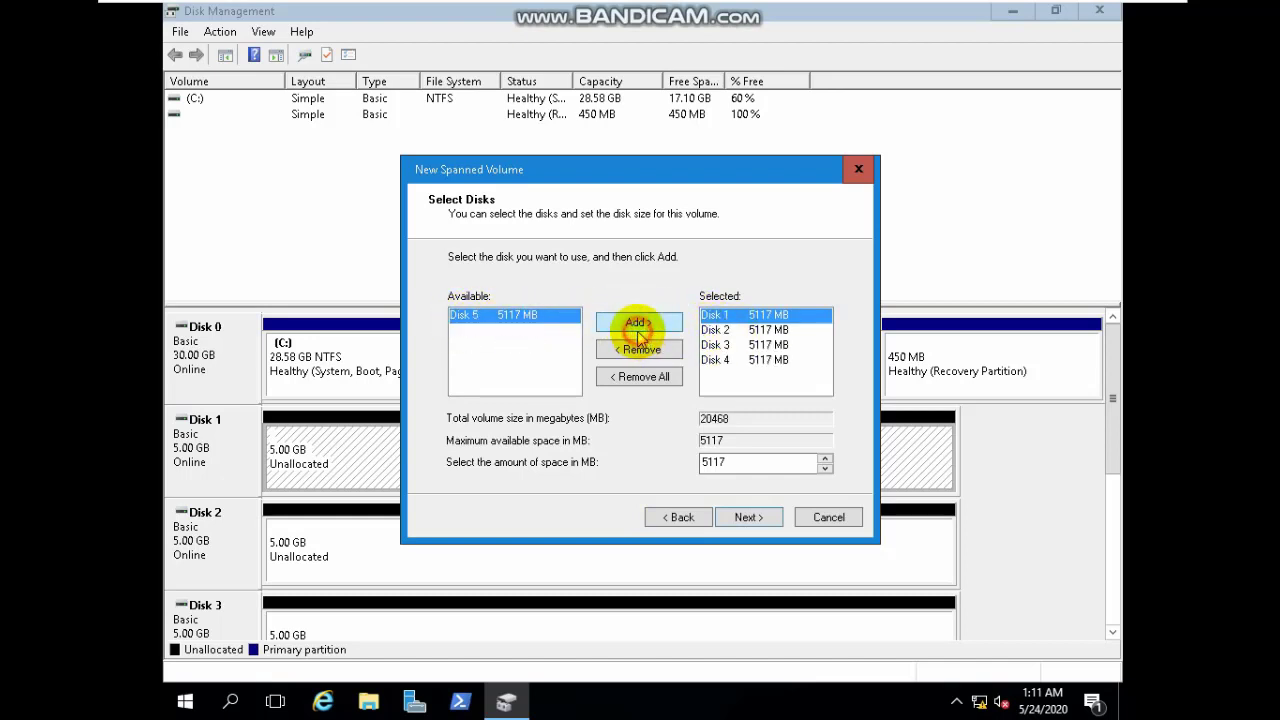
{"action": "left_click", "coordinate": [632, 323]}
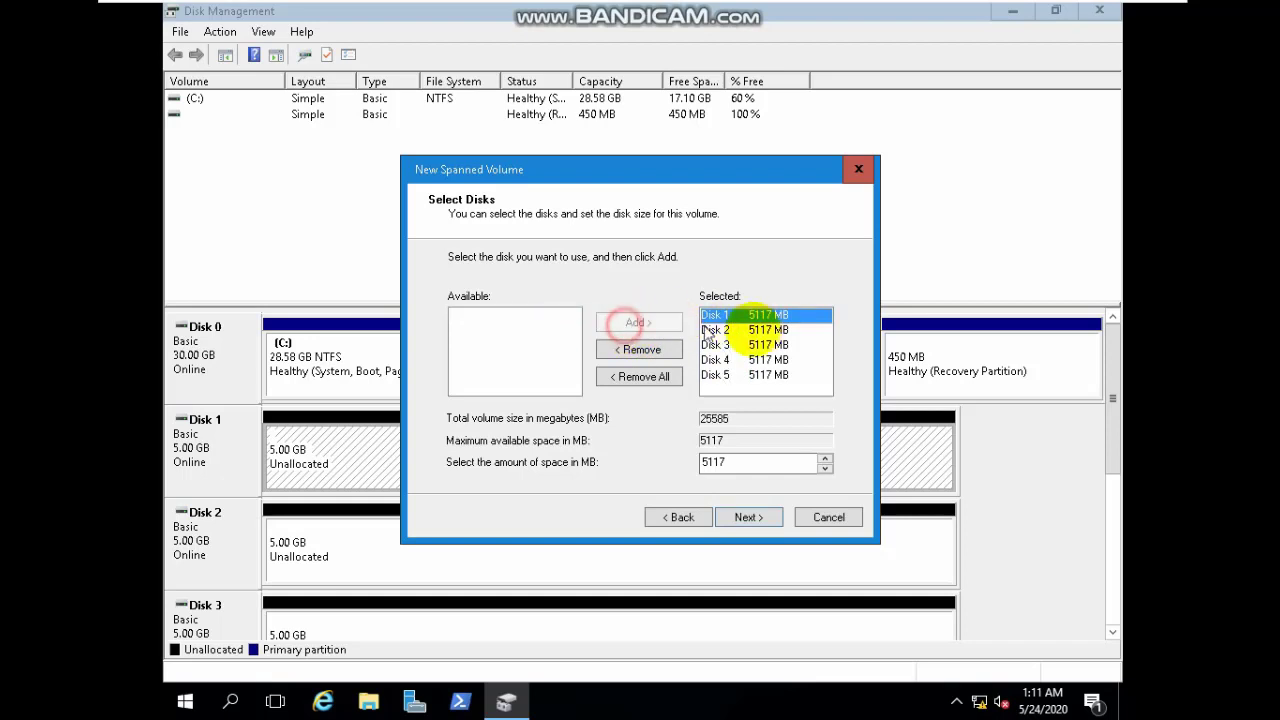
Step: Remove Disks 5, 4 and 3 one by one from the disks selected for the volume
{"action": "left_click", "coordinate": [765, 376]}
{"action": "left_click", "coordinate": [636, 350]}
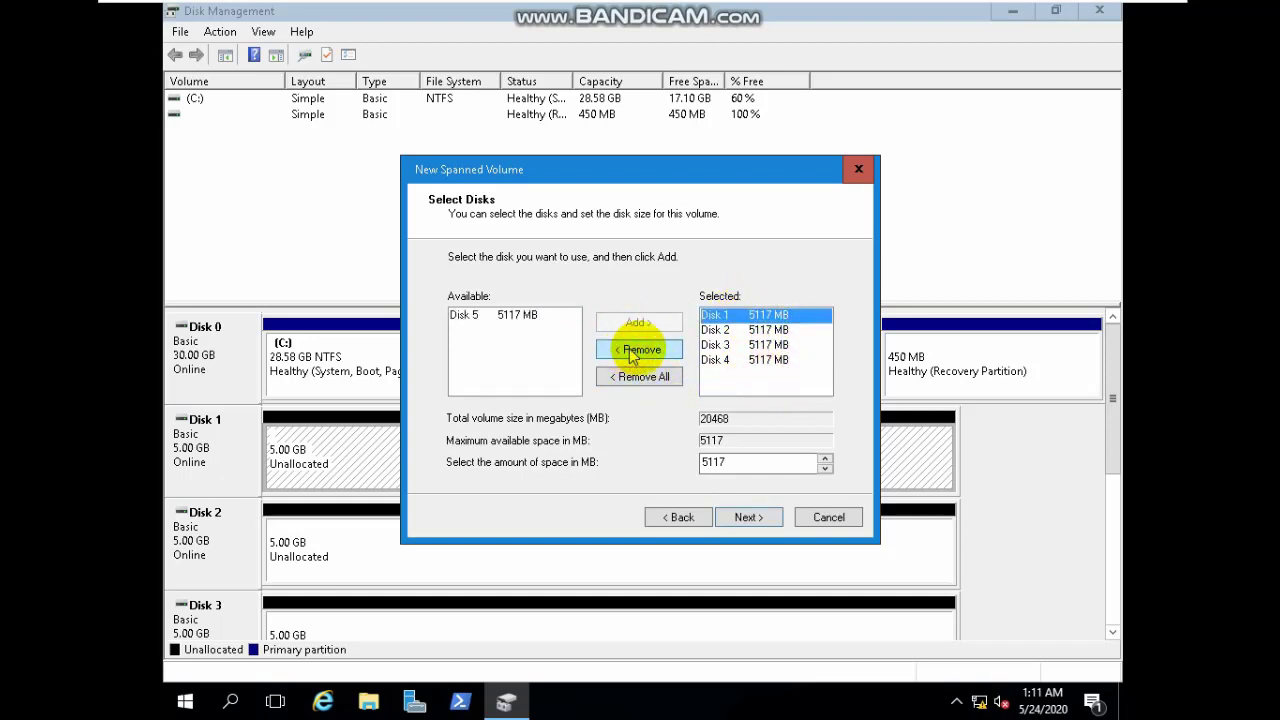
{"action": "left_click", "coordinate": [715, 359]}
{"action": "left_click", "coordinate": [632, 350]}
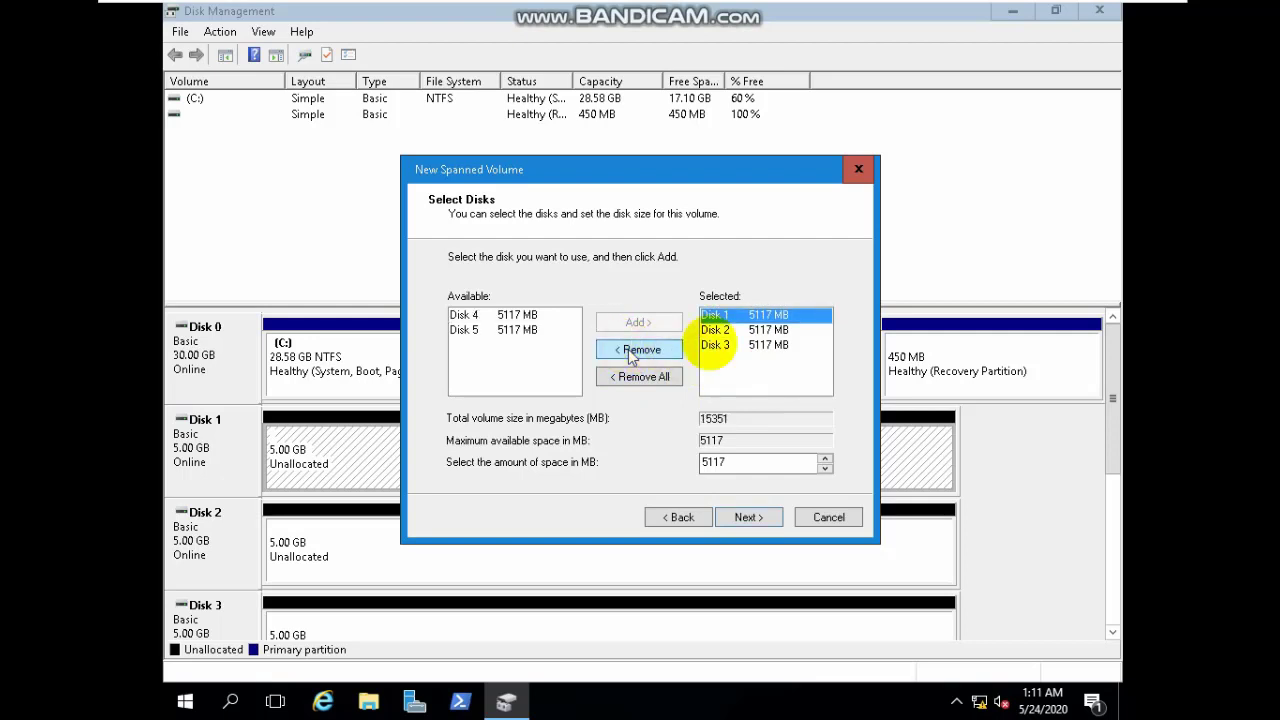
{"action": "left_click", "coordinate": [722, 345]}
{"action": "left_click", "coordinate": [632, 350]}
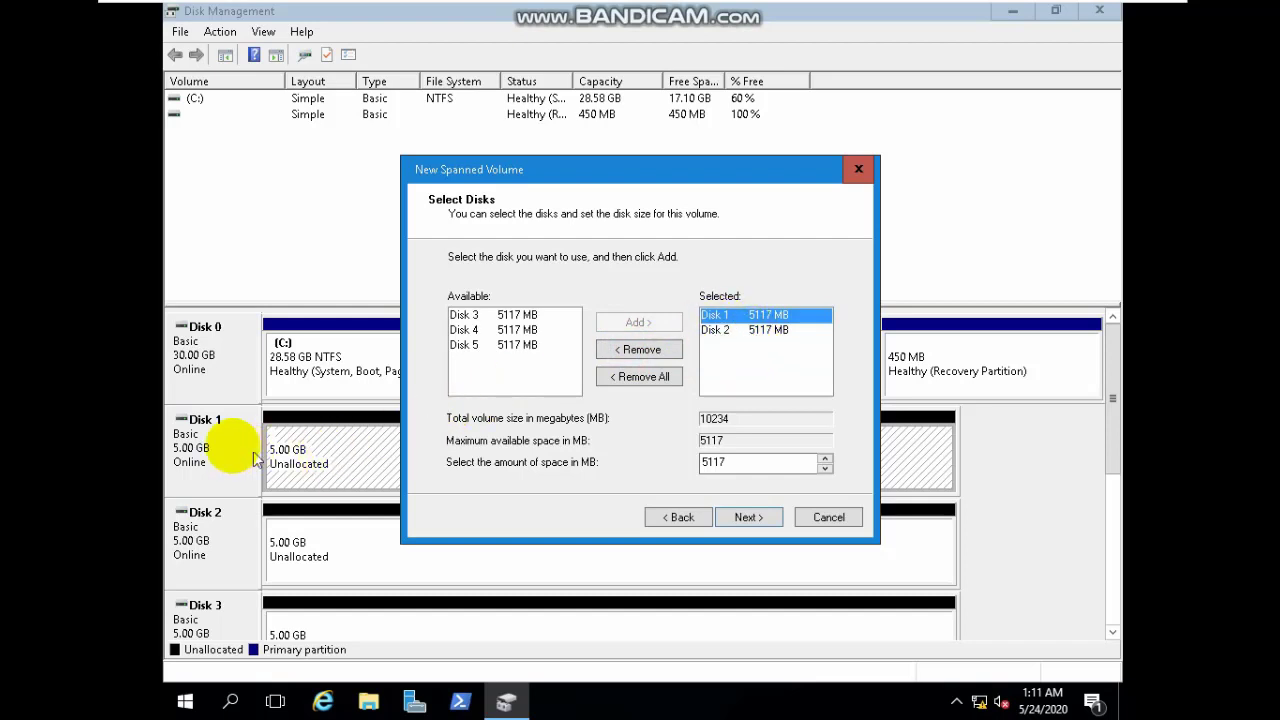
{"action": "left_click", "coordinate": [754, 334]}
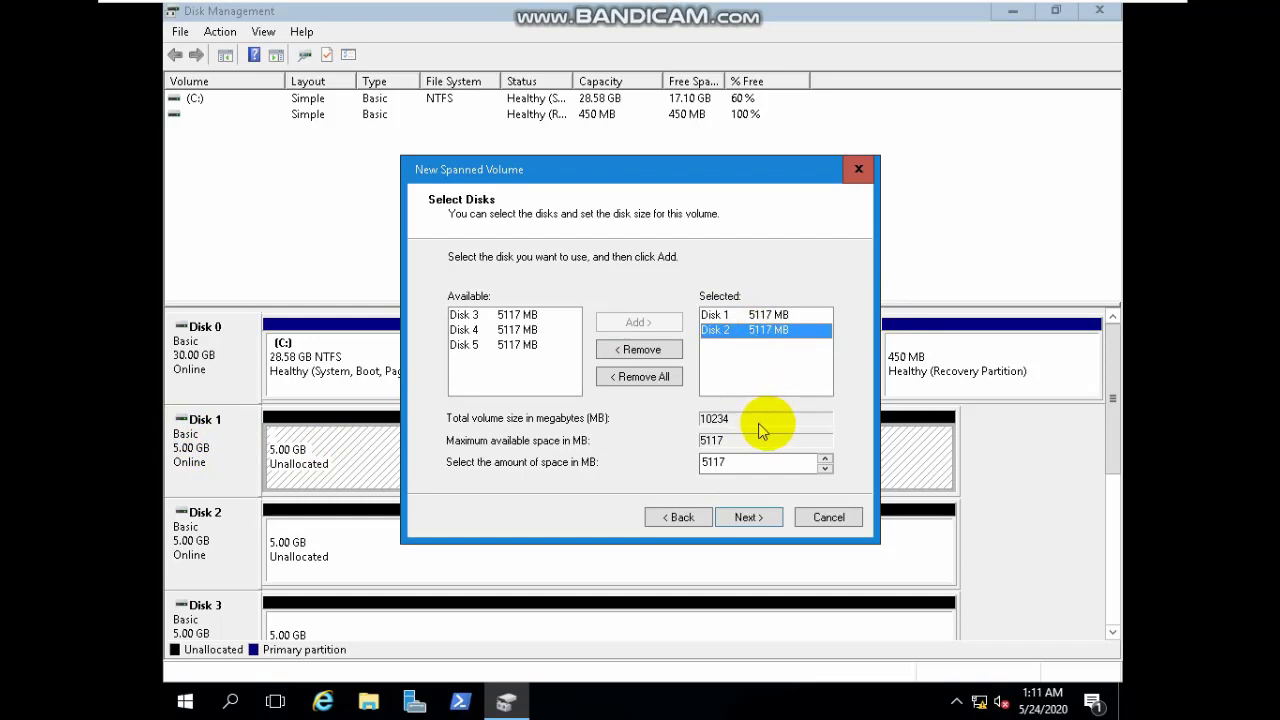
{"action": "left_click", "coordinate": [725, 316]}
{"action": "left_click", "coordinate": [731, 331]}
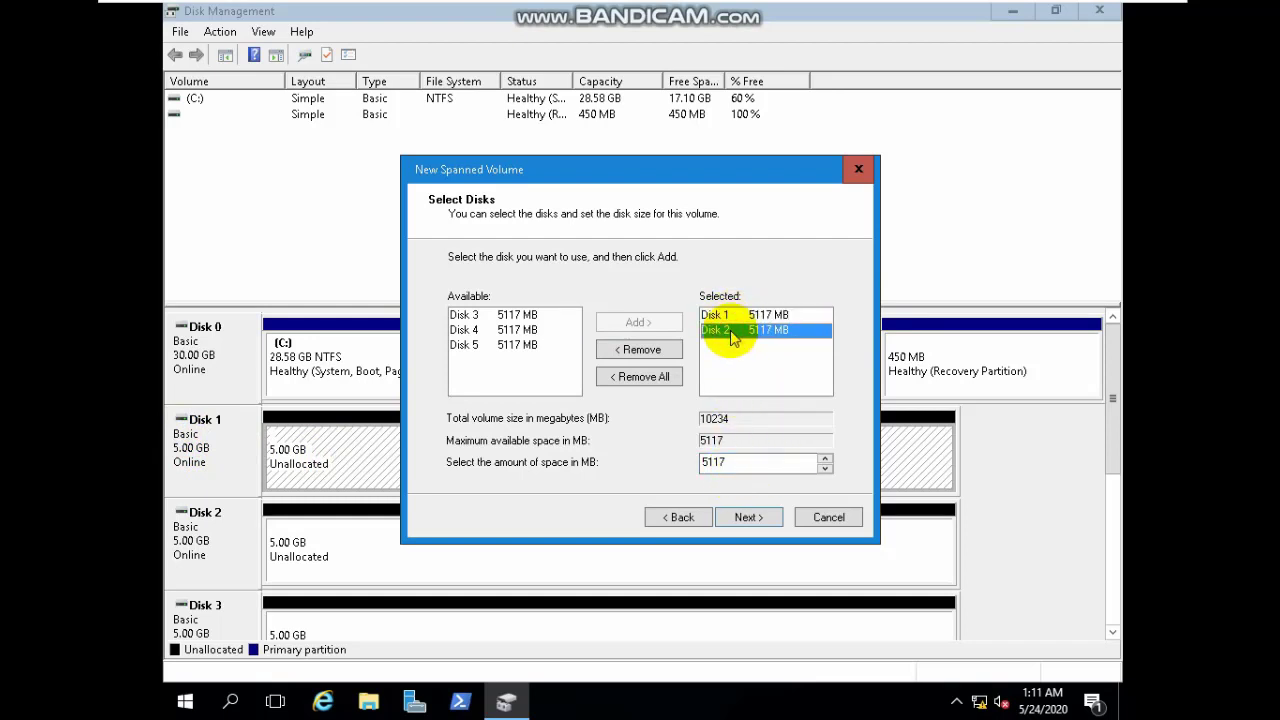
{"action": "left_click", "coordinate": [727, 316]}
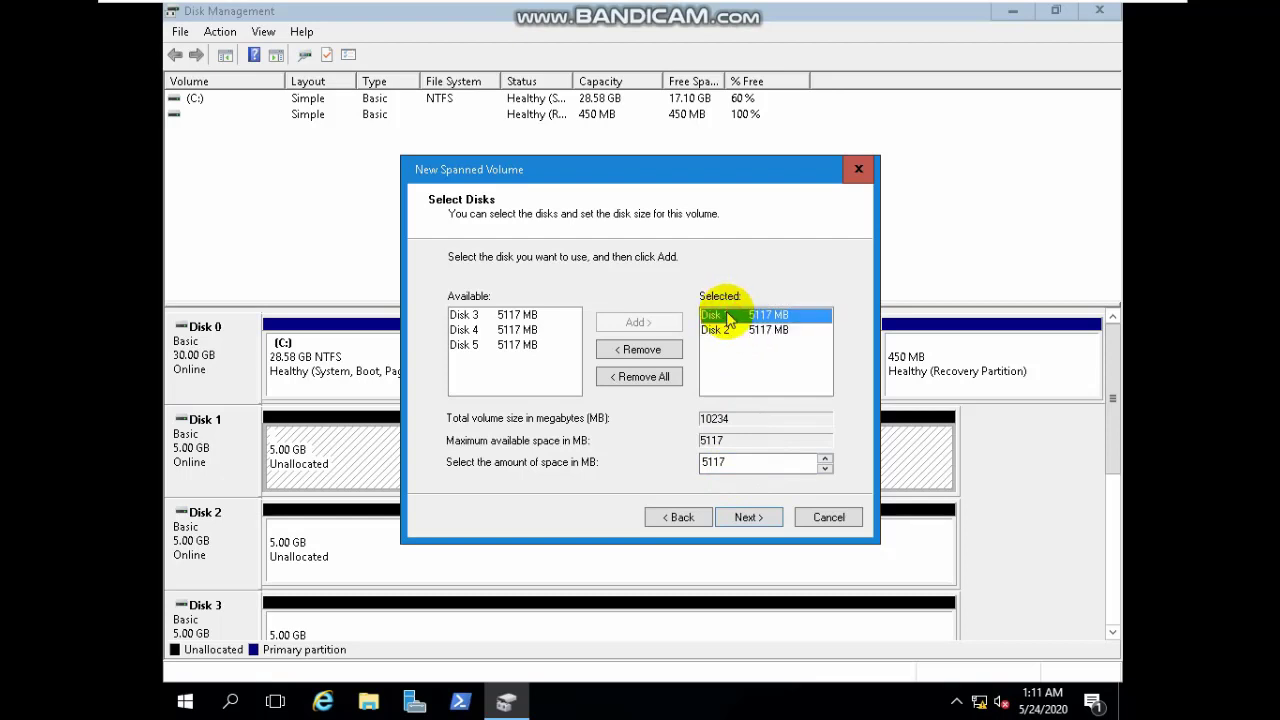
{"action": "left_click", "coordinate": [731, 331]}
Step: Set the amount of space used on Disk 1 to 2000 MB
{"action": "left_click", "coordinate": [727, 317]}
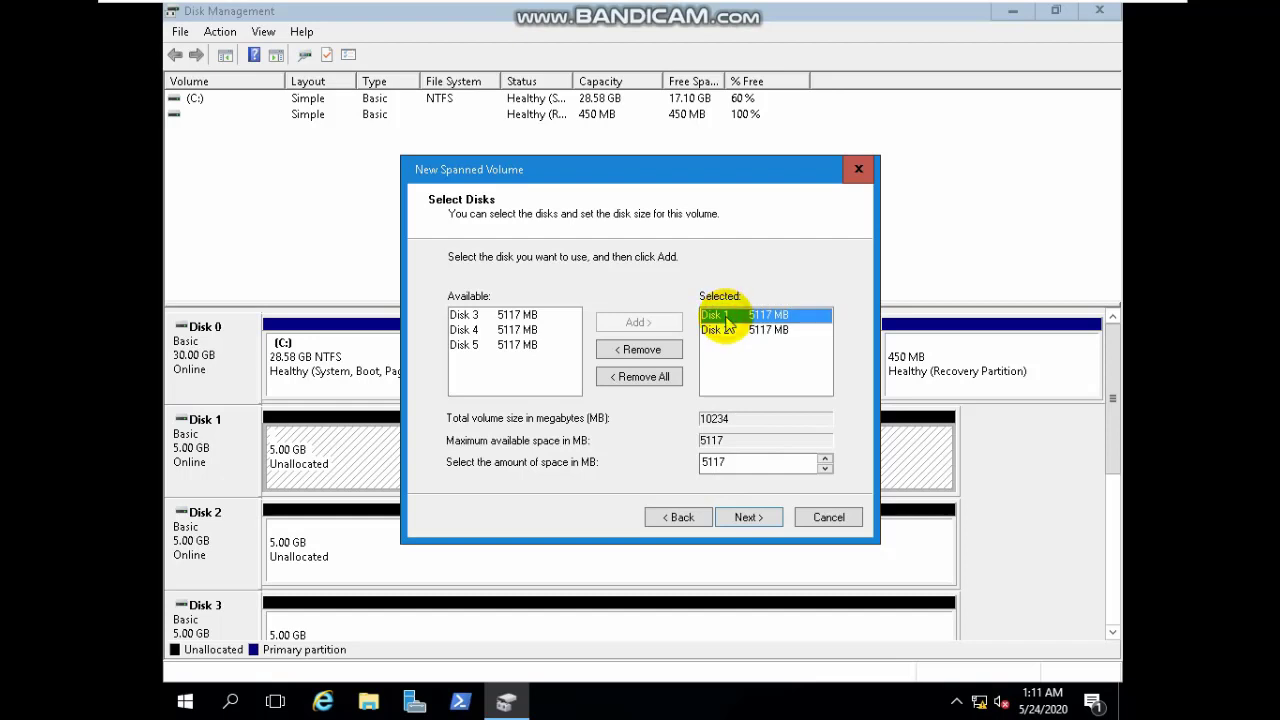
{"action": "left_click_drag", "start_coordinate": [750, 462], "coordinate": [650, 472]}
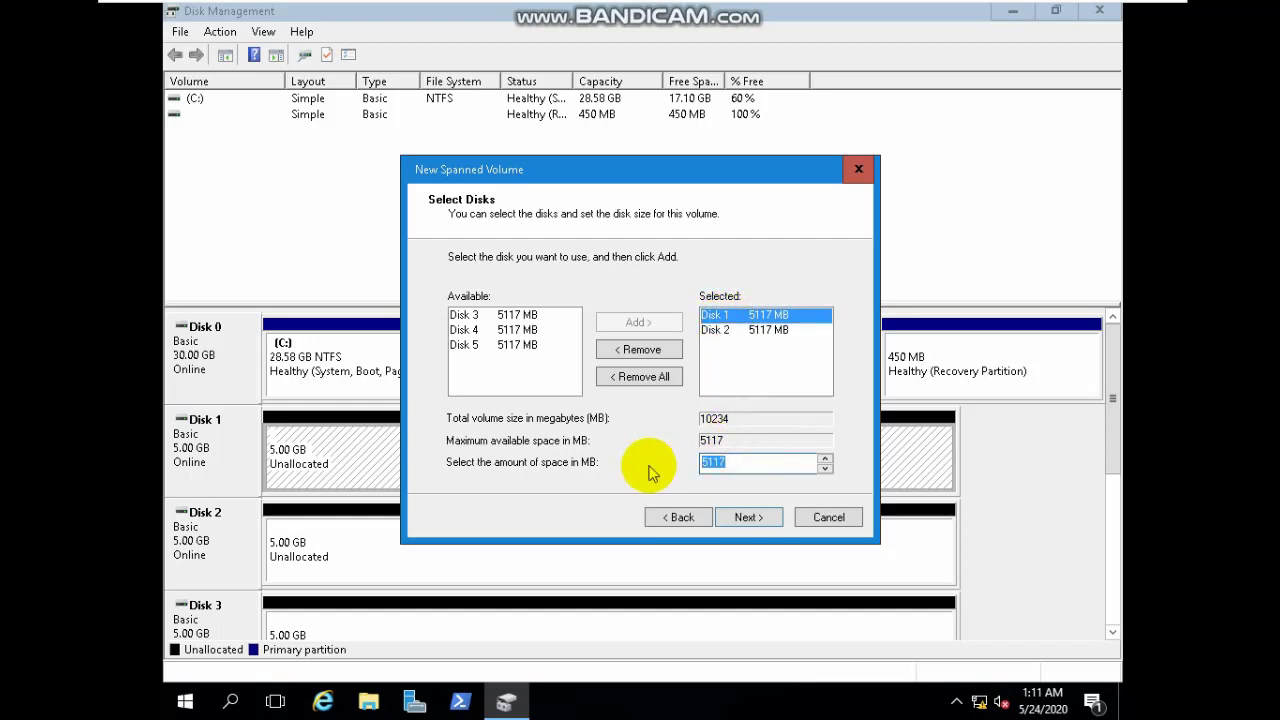
{"action": "type", "text": "2000"}
{"action": "left_click", "coordinate": [728, 330]}
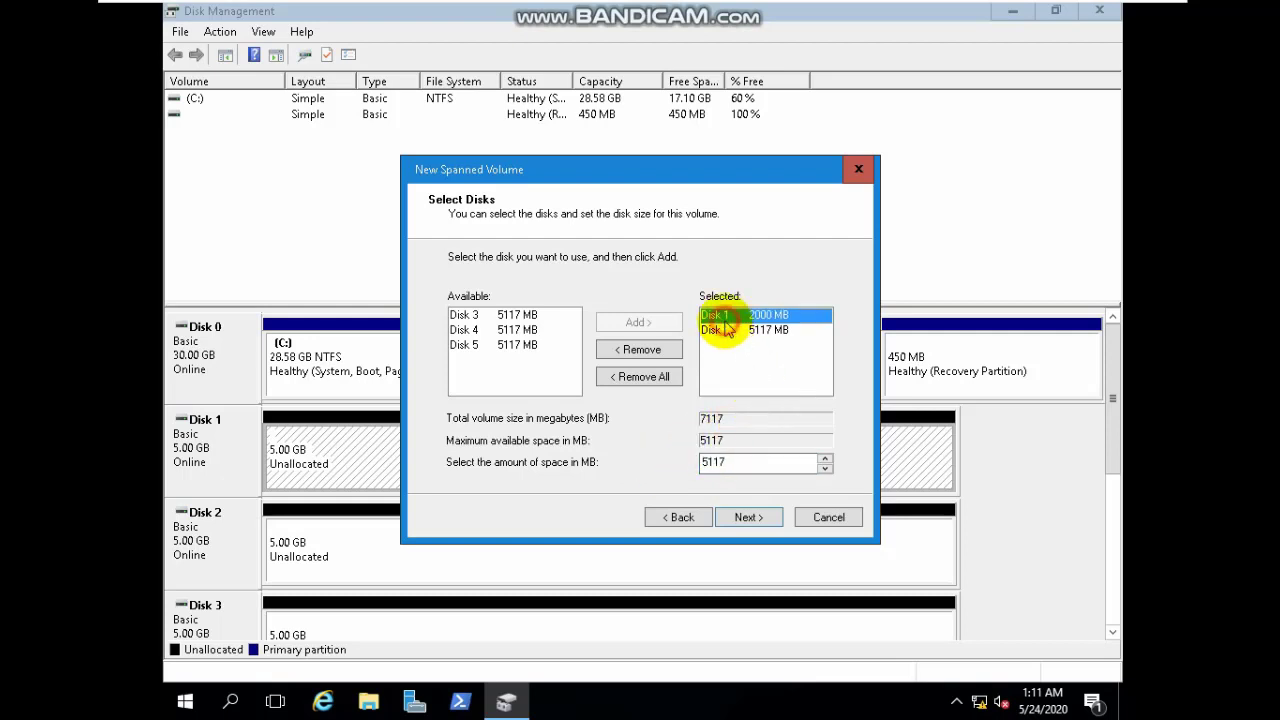
Step: Review the amounts of space assigned to Disk 1 and Disk 2 against the total volume size
{"action": "left_click", "coordinate": [728, 330]}
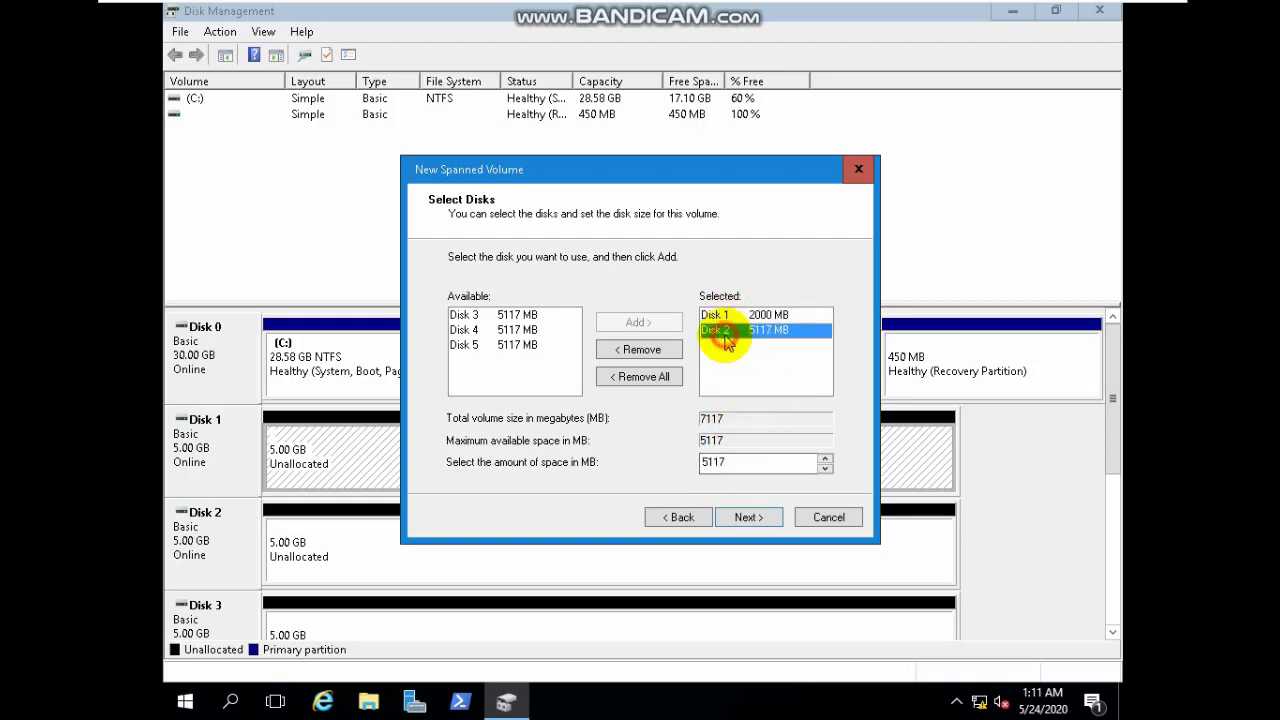
{"action": "left_click", "coordinate": [735, 458]}
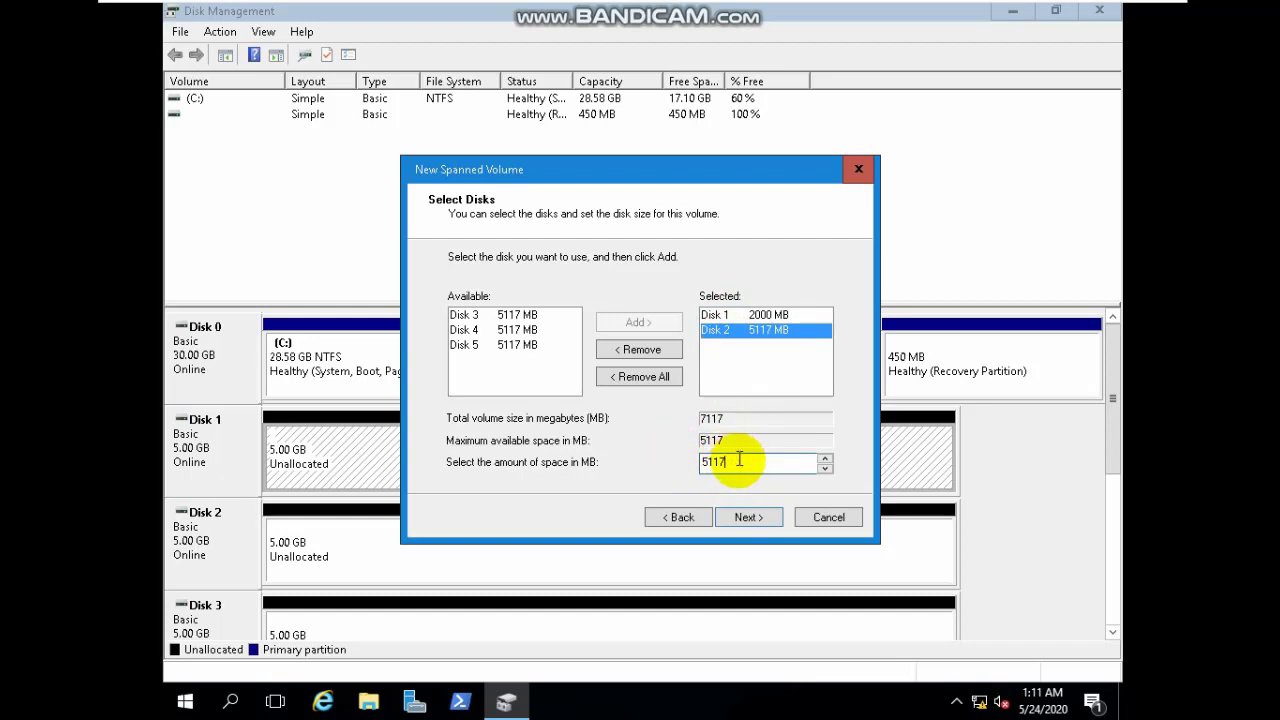
{"action": "left_click_drag", "start_coordinate": [739, 459], "coordinate": [677, 460]}
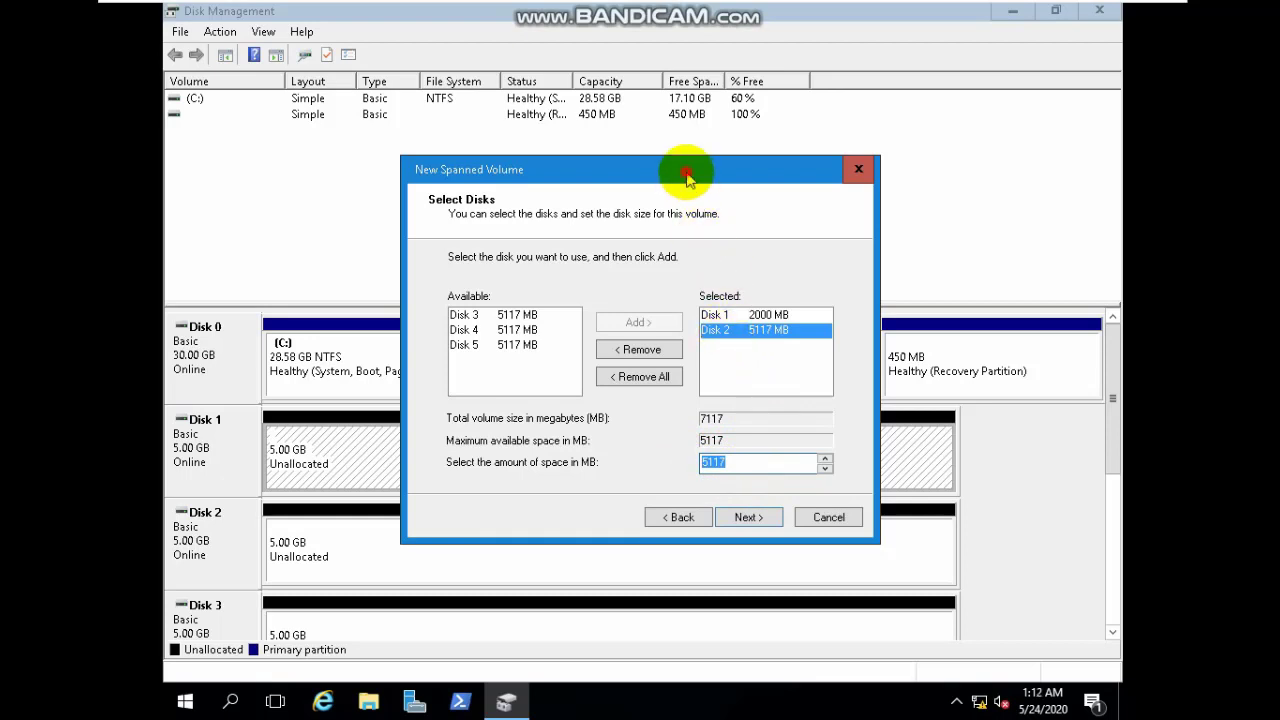
{"action": "left_click_drag", "start_coordinate": [686, 179], "coordinate": [677, 177]}
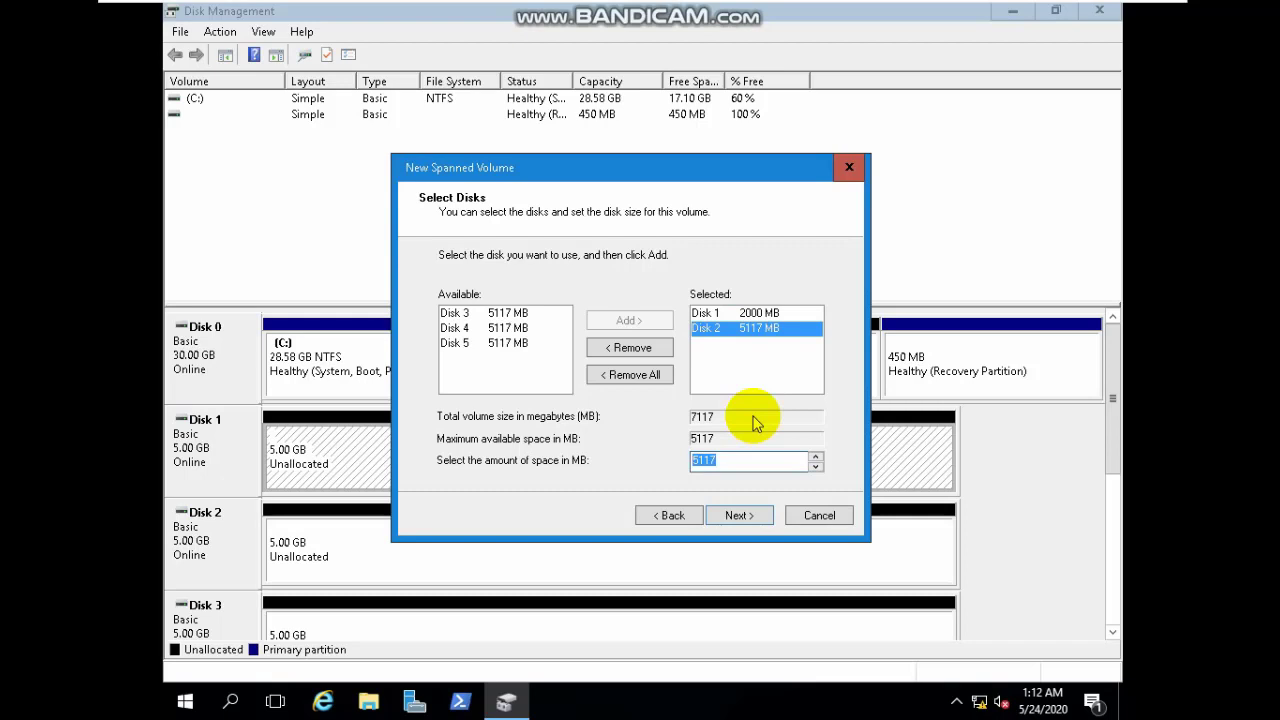
{"action": "left_click", "coordinate": [738, 313]}
{"action": "left_click", "coordinate": [742, 329]}
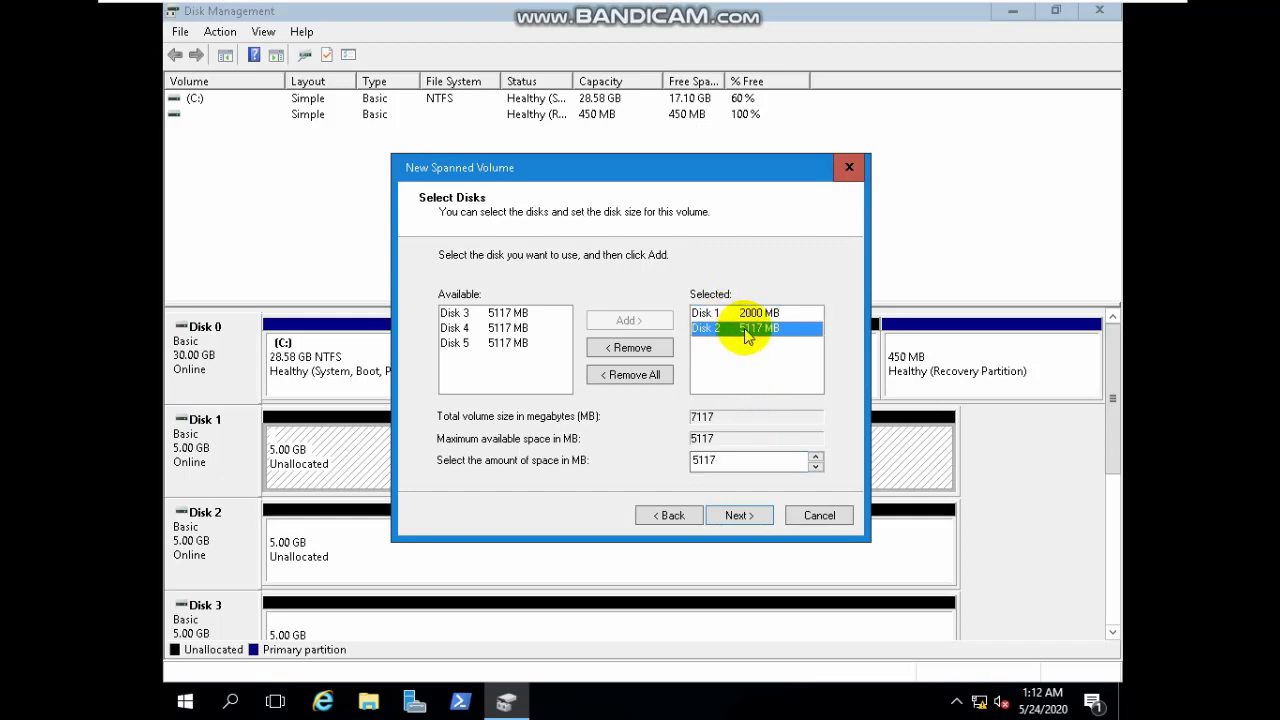
{"action": "left_click", "coordinate": [724, 313]}
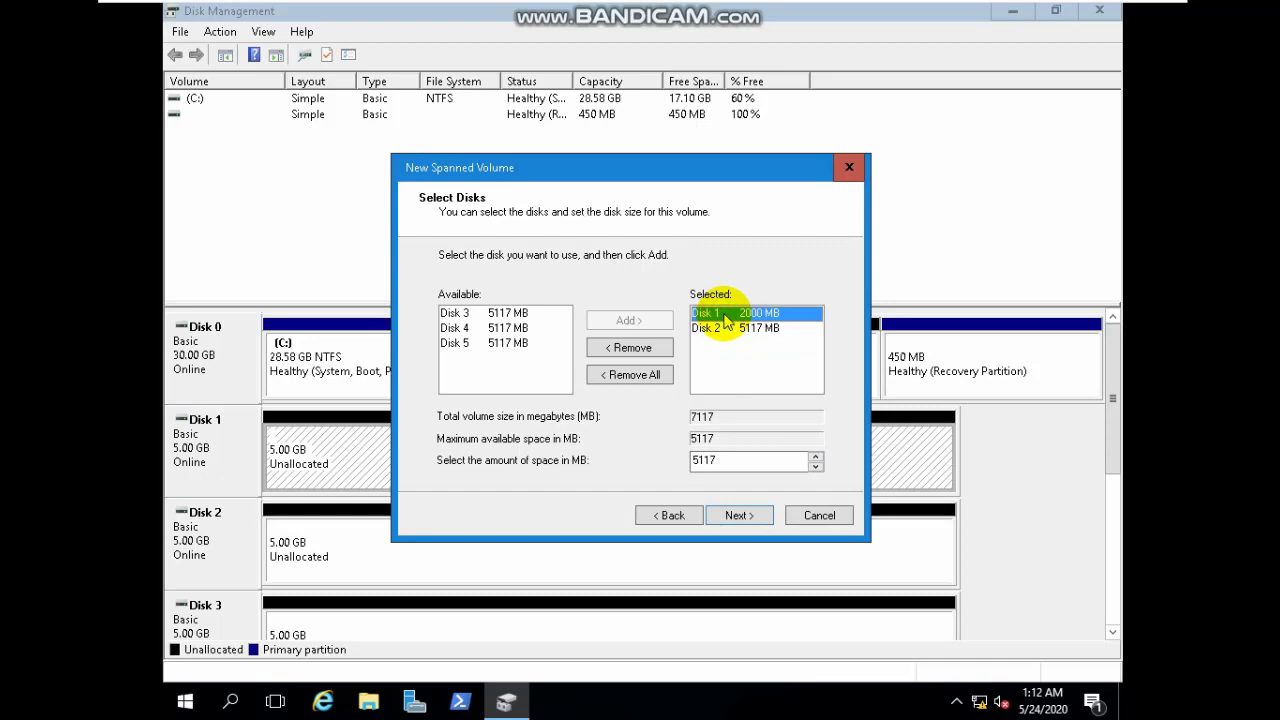
{"action": "left_click", "coordinate": [725, 329]}
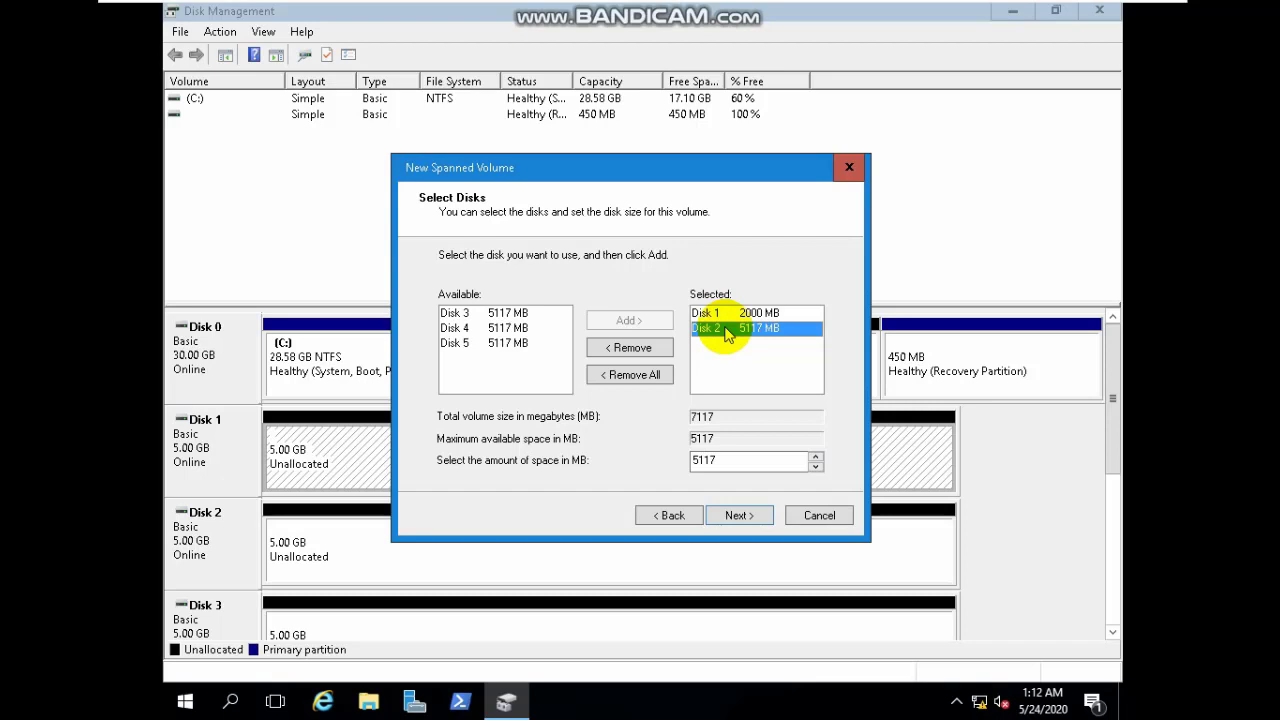
Step: Accept the disk selection, then assign drive letter E and continue to the format settings
{"action": "left_click", "coordinate": [740, 516]}
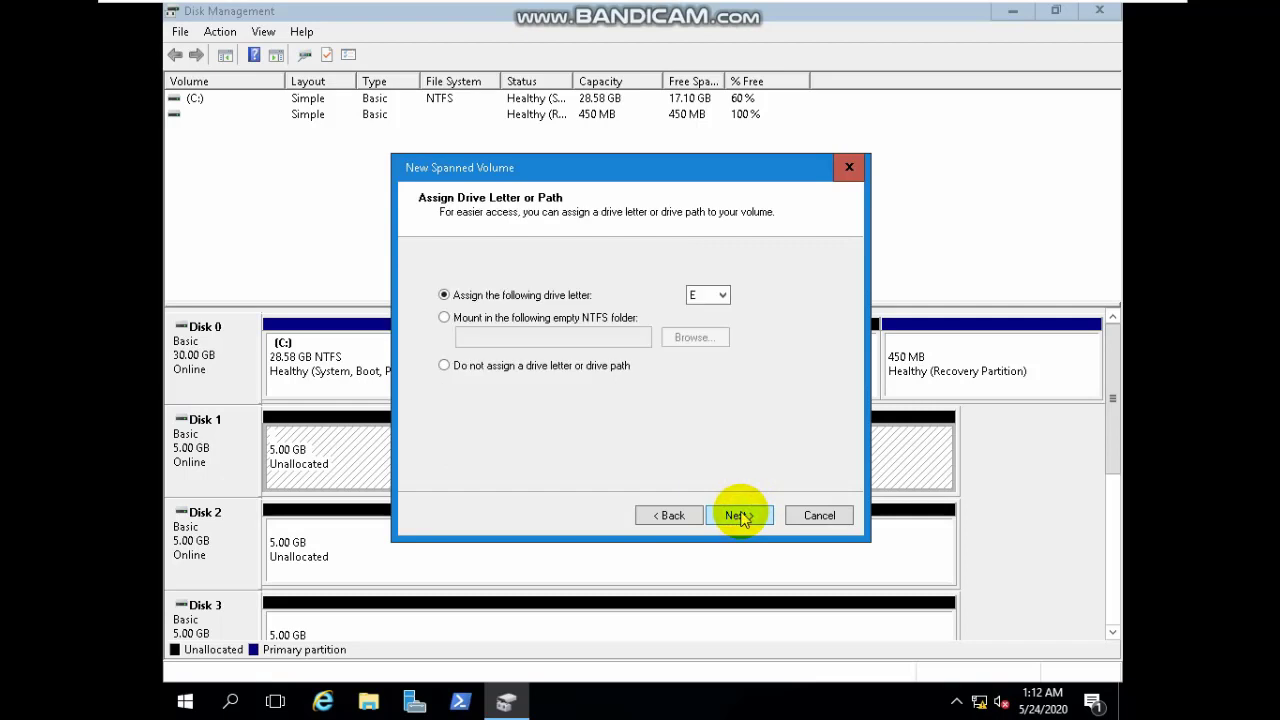
{"action": "left_click", "coordinate": [721, 295]}
{"action": "left_click", "coordinate": [704, 336]}
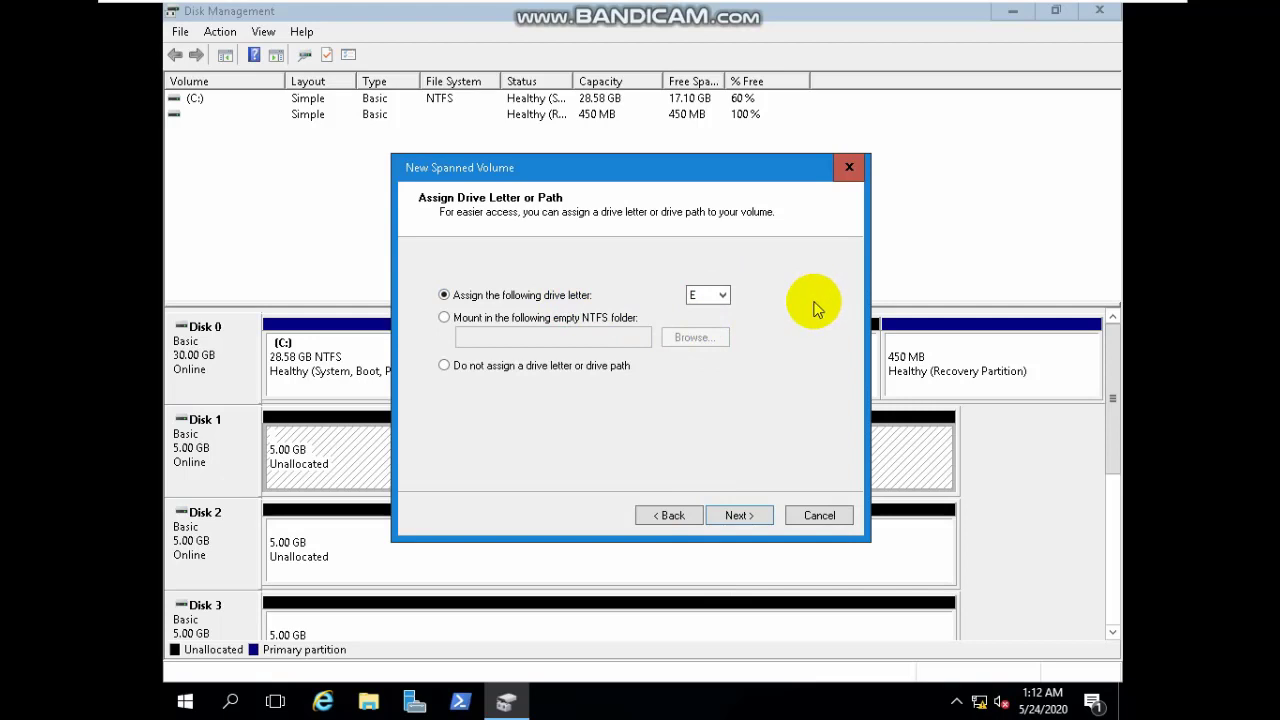
{"action": "left_click", "coordinate": [738, 515]}
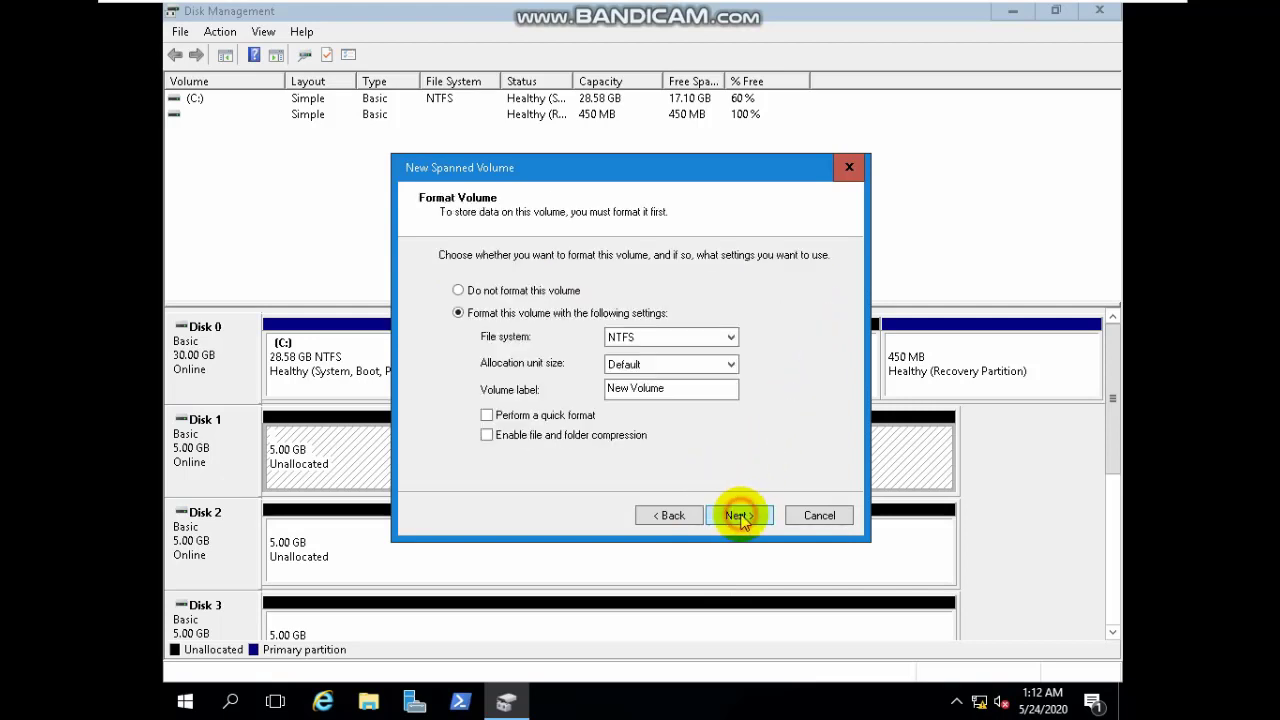
Step: Choose NTFS as the volume's file system and keep the default allocation unit size
{"action": "left_click", "coordinate": [680, 337]}
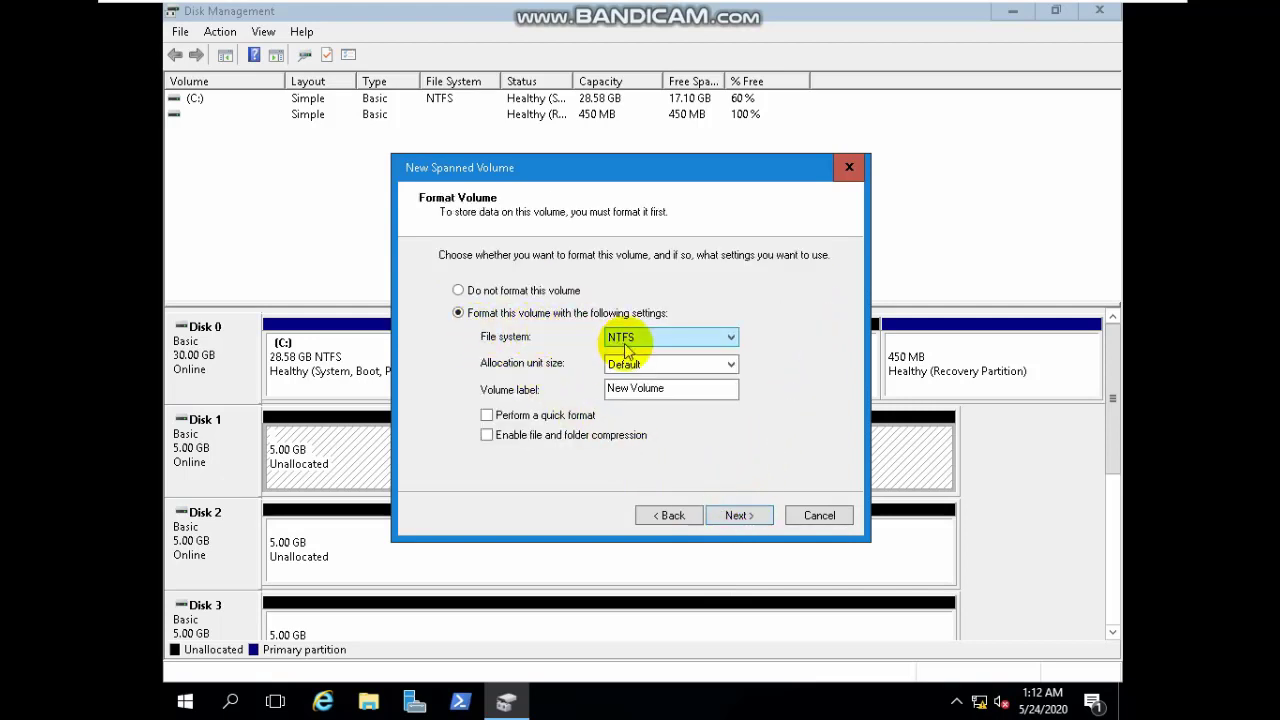
{"action": "left_click", "coordinate": [686, 337]}
{"action": "left_click", "coordinate": [669, 345]}
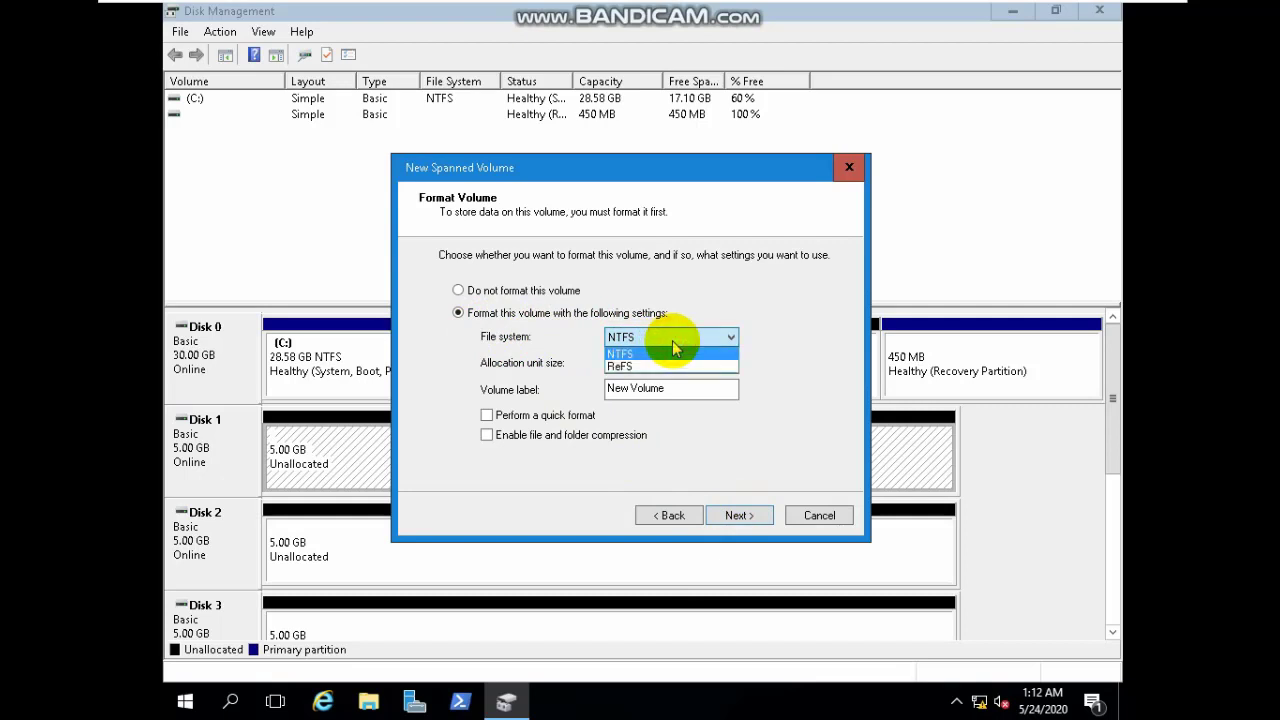
{"action": "left_click", "coordinate": [655, 351]}
{"action": "left_click", "coordinate": [660, 363]}
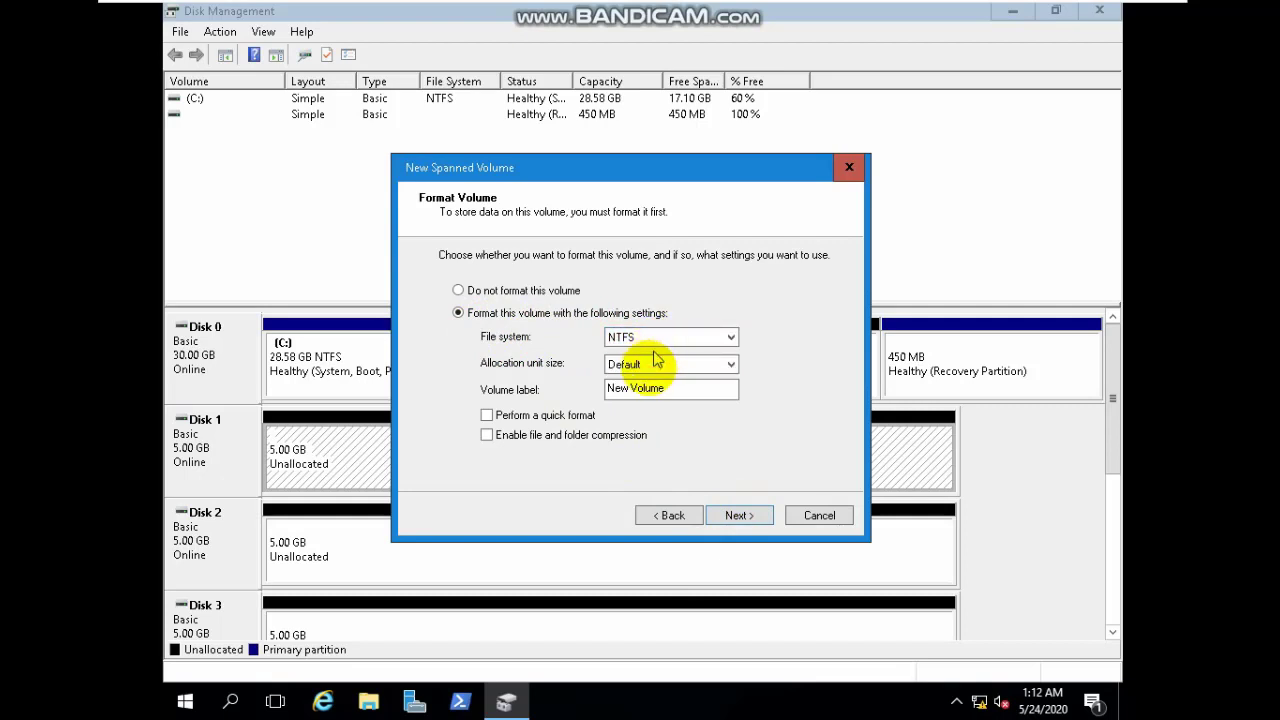
{"action": "left_click", "coordinate": [708, 366]}
Step: Replace the volume label with "Spanned"
{"action": "left_click", "coordinate": [686, 389]}
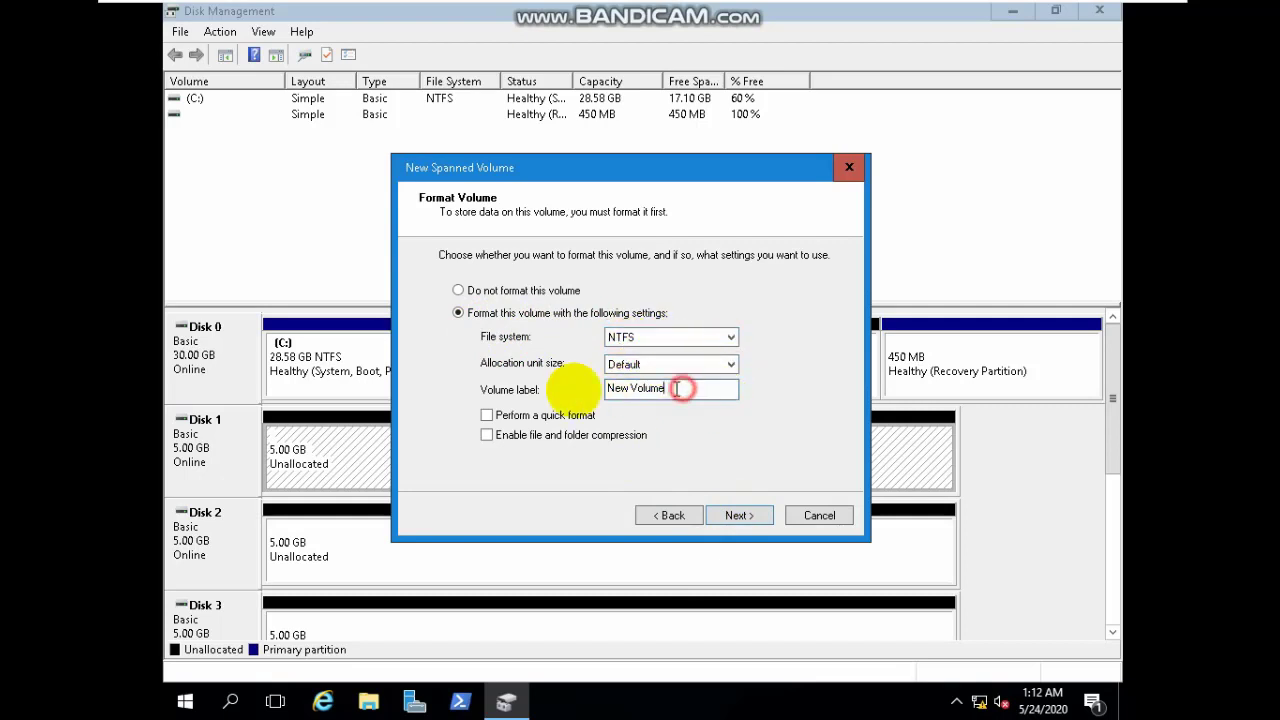
{"action": "left_click_drag", "start_coordinate": [665, 388], "coordinate": [588, 386]}
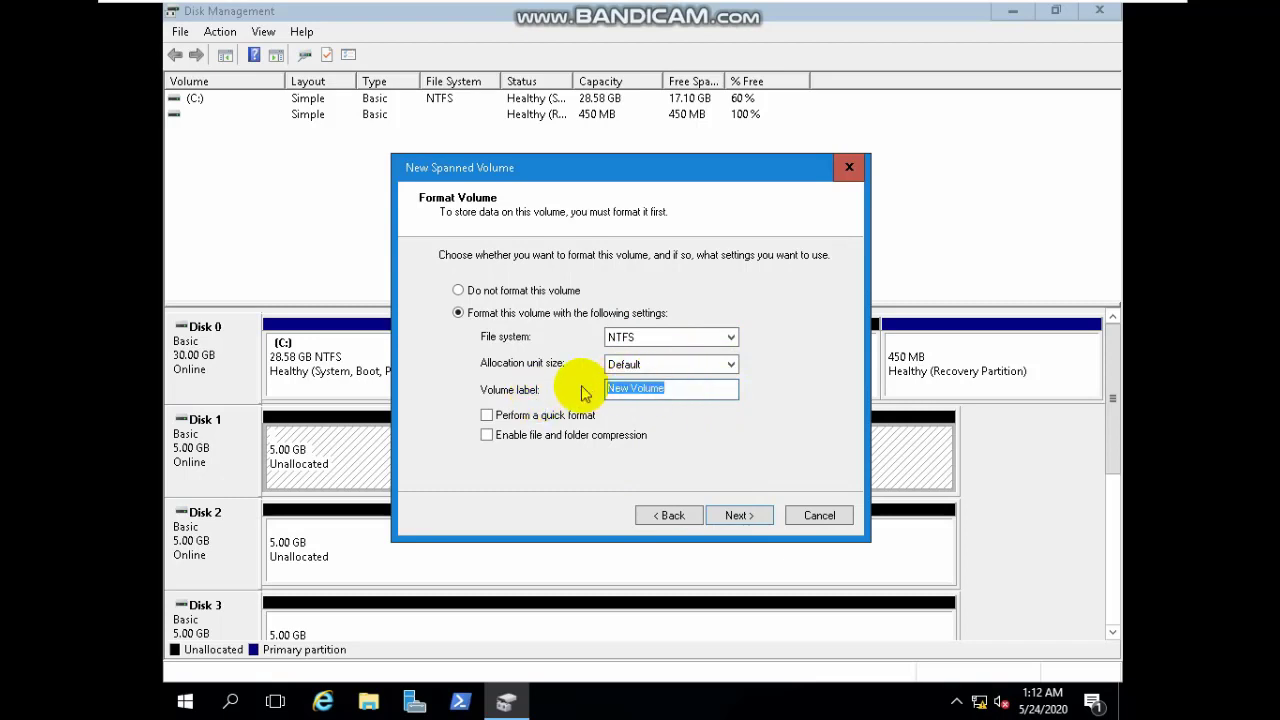
{"action": "type", "text": "Spanned"}
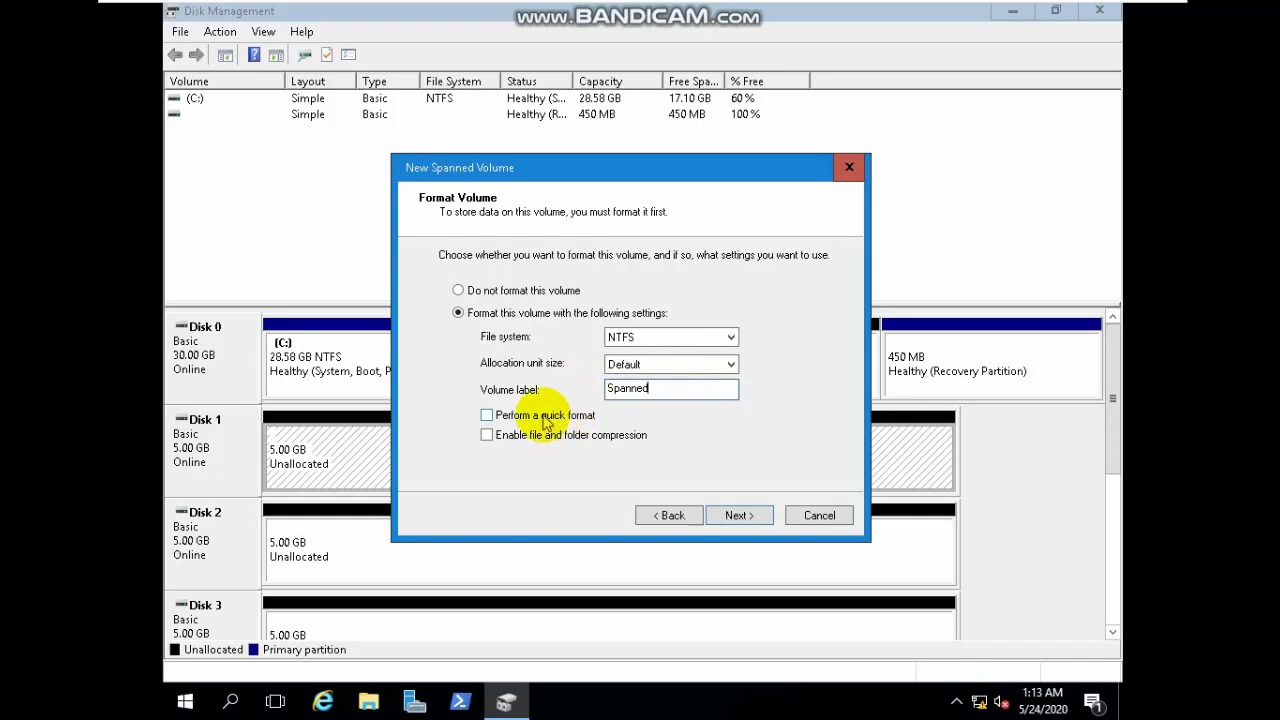
Step: Enable quick format for the volume and continue to the wizard's summary page
{"action": "left_click", "coordinate": [487, 416]}
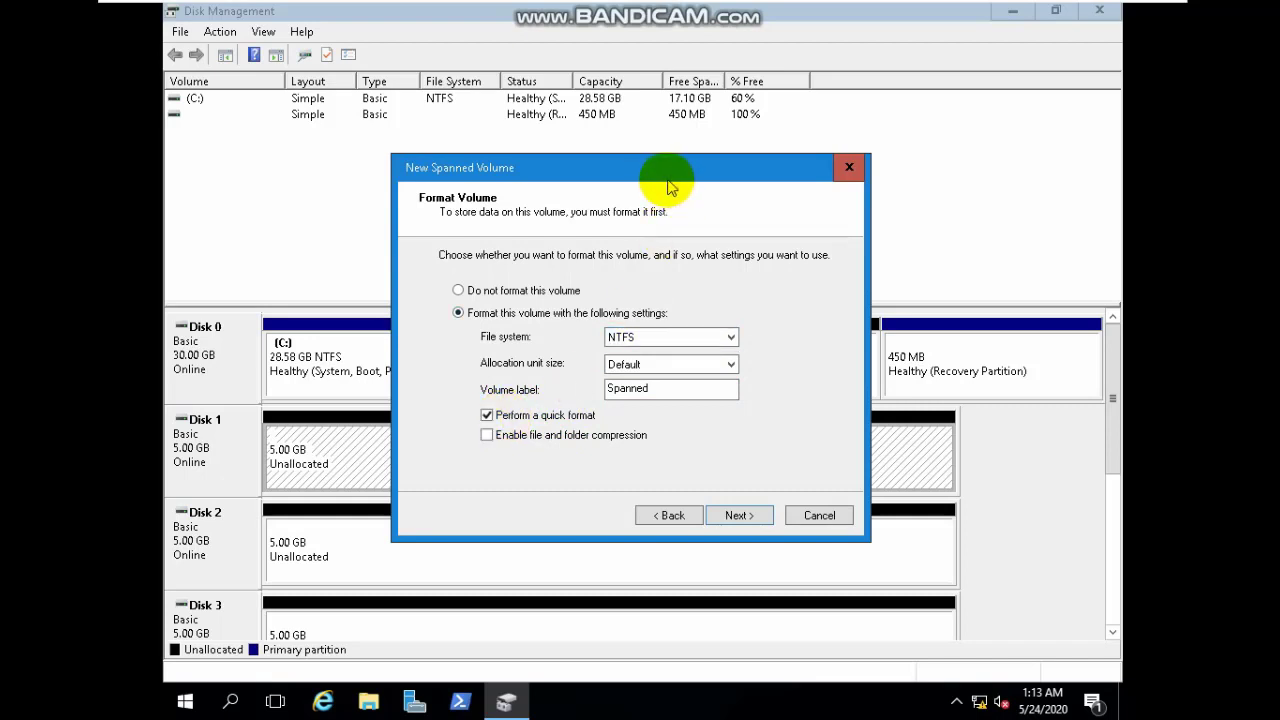
{"action": "left_click_drag", "start_coordinate": [668, 186], "coordinate": [585, 150]}
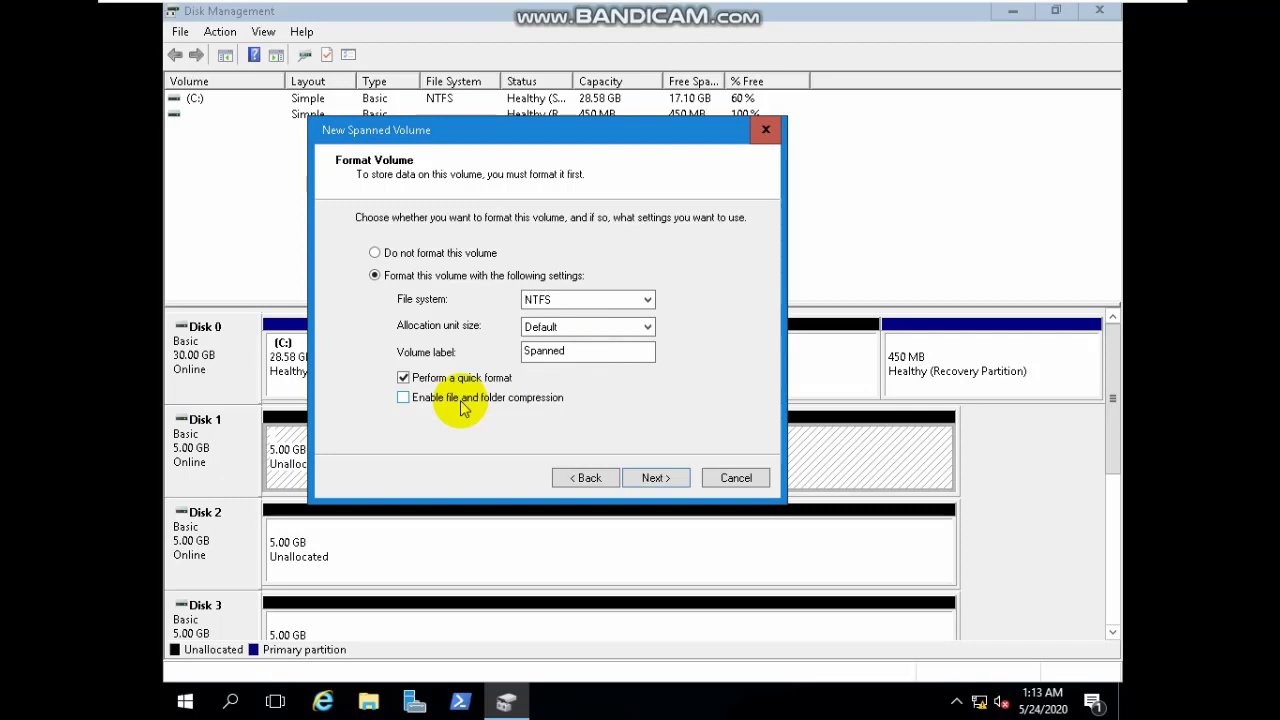
{"action": "left_click", "coordinate": [655, 477]}
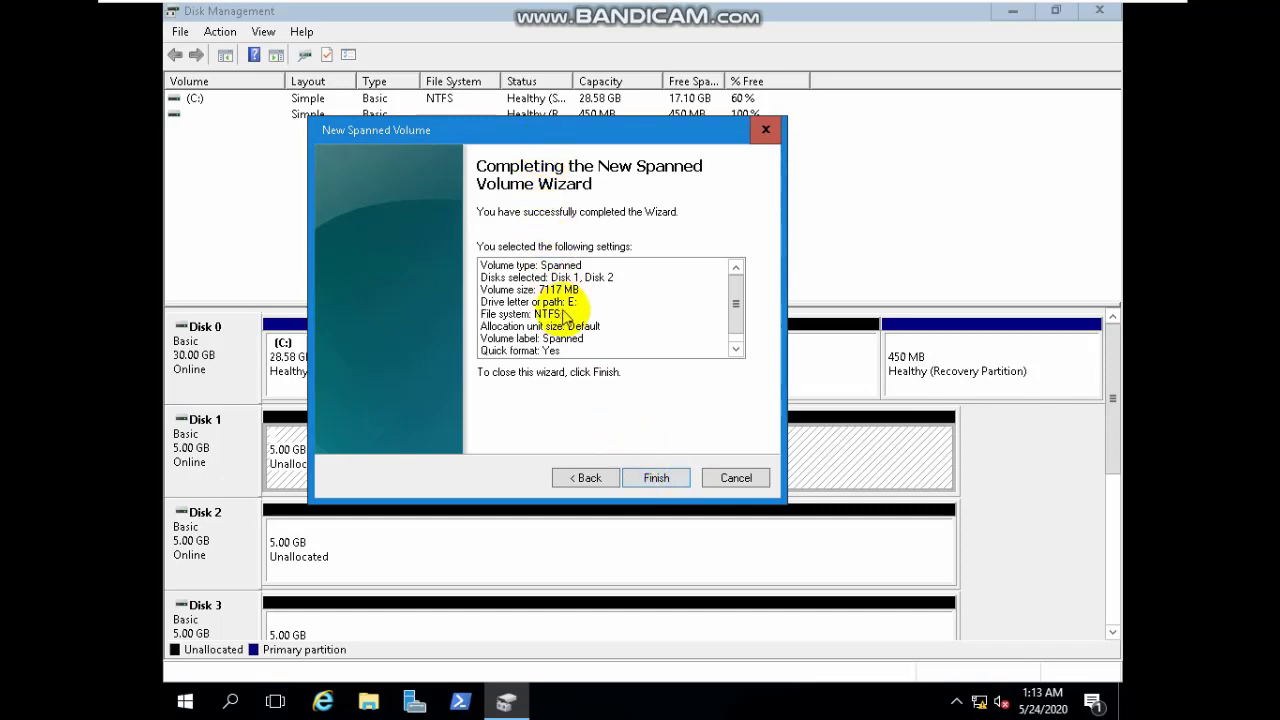
Step: Finish creating the spanned volume and agree to convert the selected basic disks to dynamic disks
{"action": "left_click", "coordinate": [662, 476]}
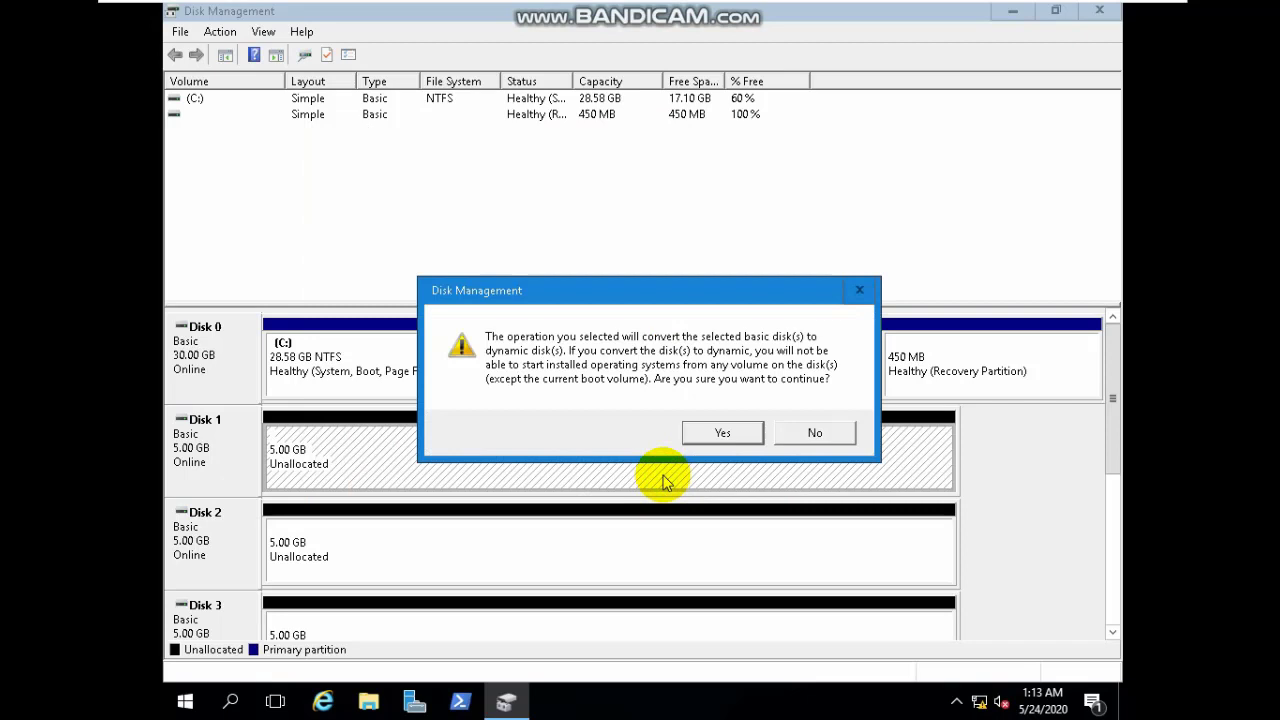
{"action": "left_click_drag", "start_coordinate": [645, 289], "coordinate": [594, 235]}
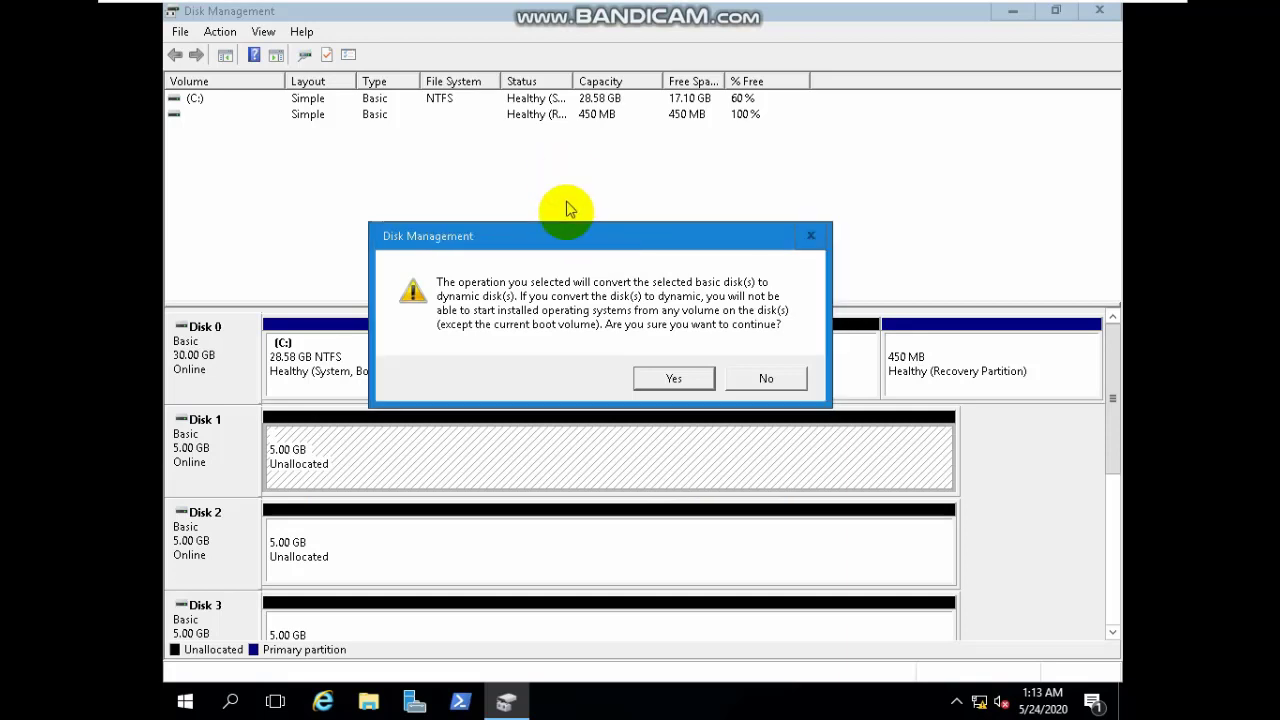
{"action": "left_click_drag", "start_coordinate": [563, 230], "coordinate": [516, 165]}
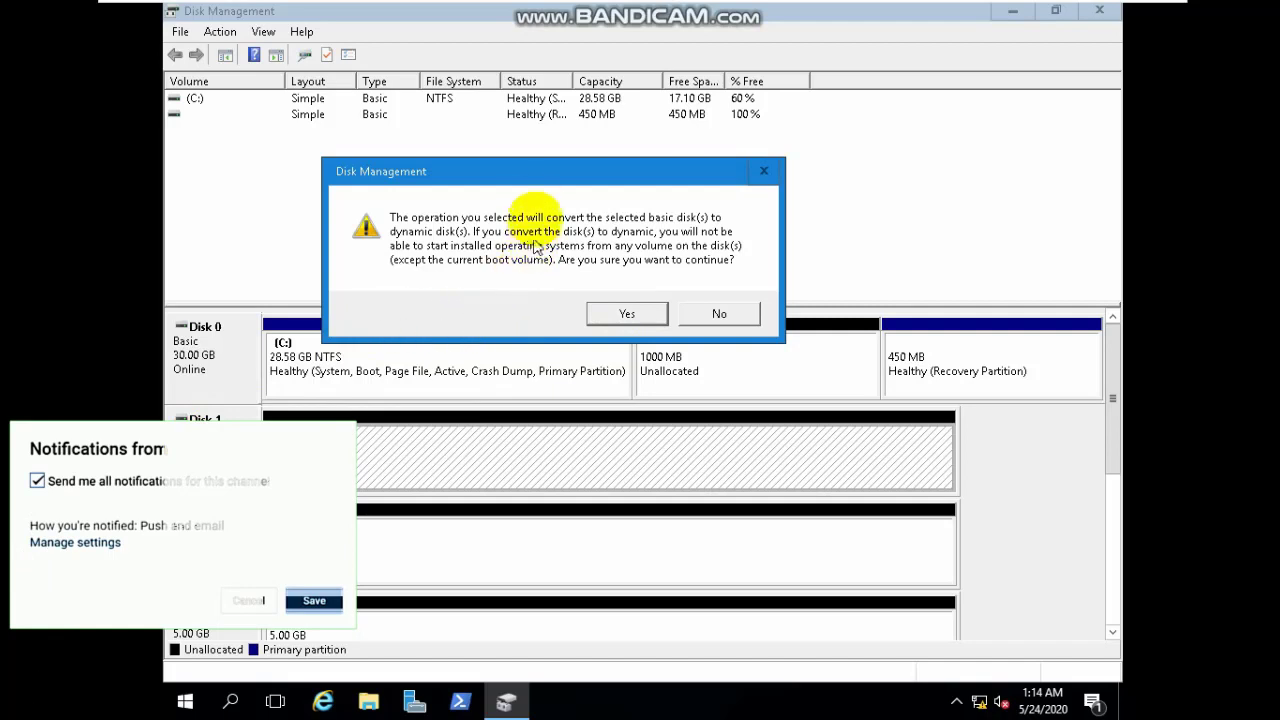
{"action": "left_click_drag", "start_coordinate": [536, 166], "coordinate": [505, 120]}
{"action": "left_click", "coordinate": [597, 267]}
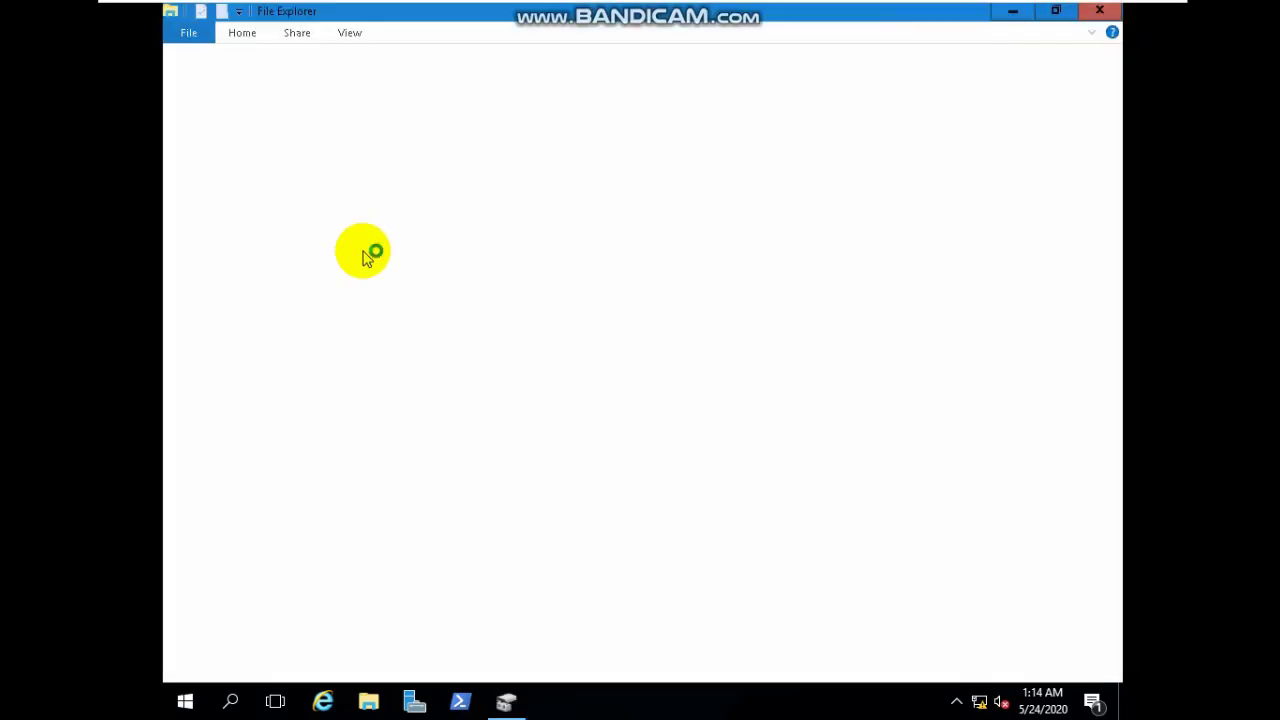
Step: Switch to File Explorer and locate the new Spanned (E:) drive in This PC
{"action": "left_click", "coordinate": [223, 292]}
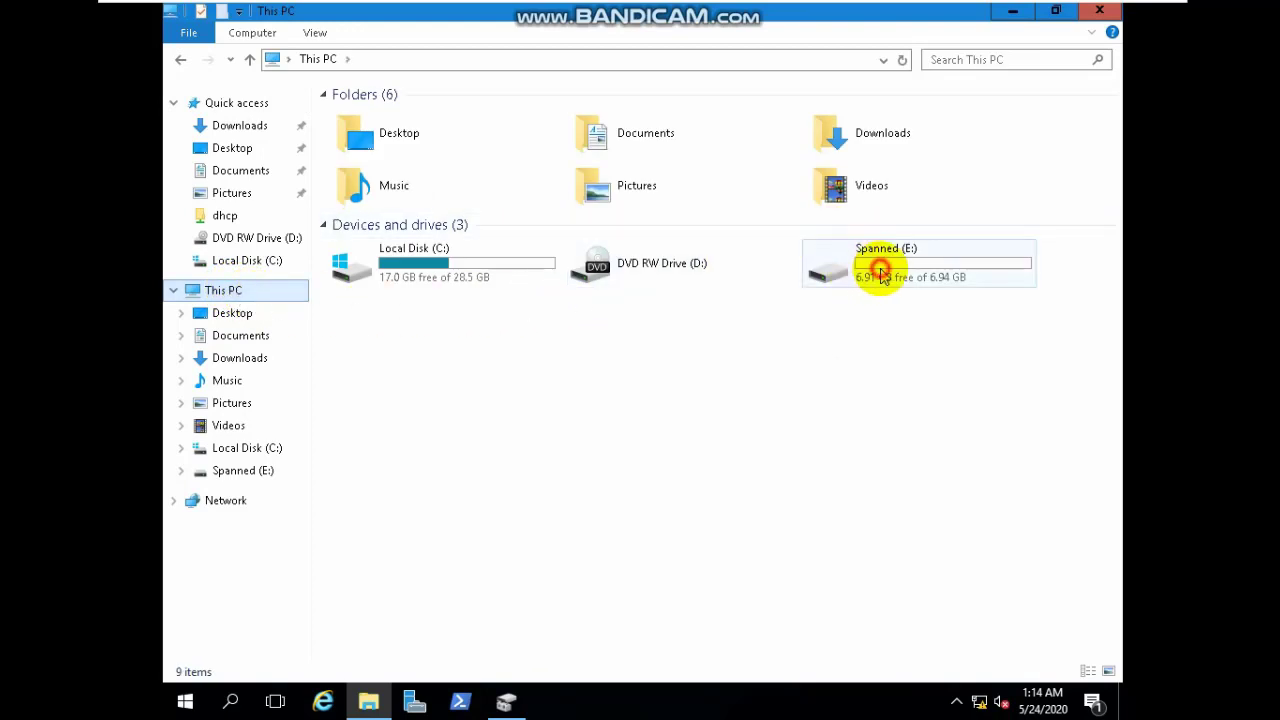
{"action": "left_click", "coordinate": [880, 276]}
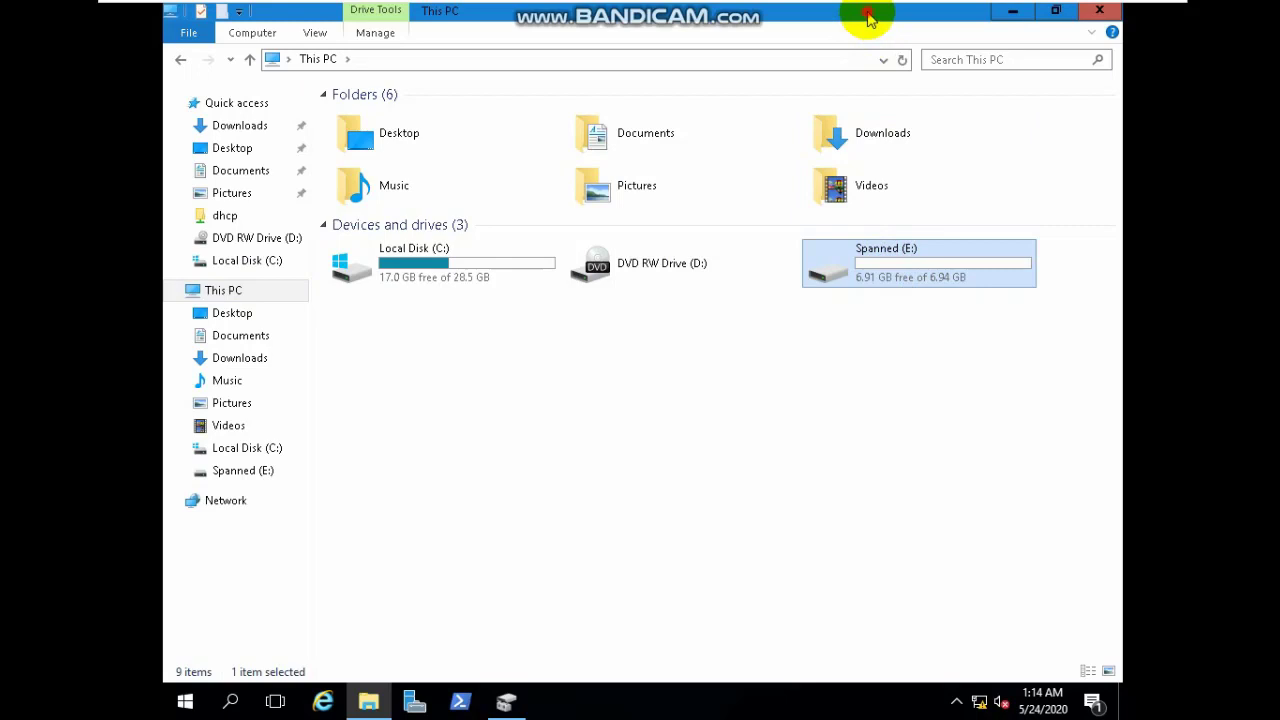
{"action": "left_click_drag", "start_coordinate": [868, 18], "coordinate": [755, 150]}
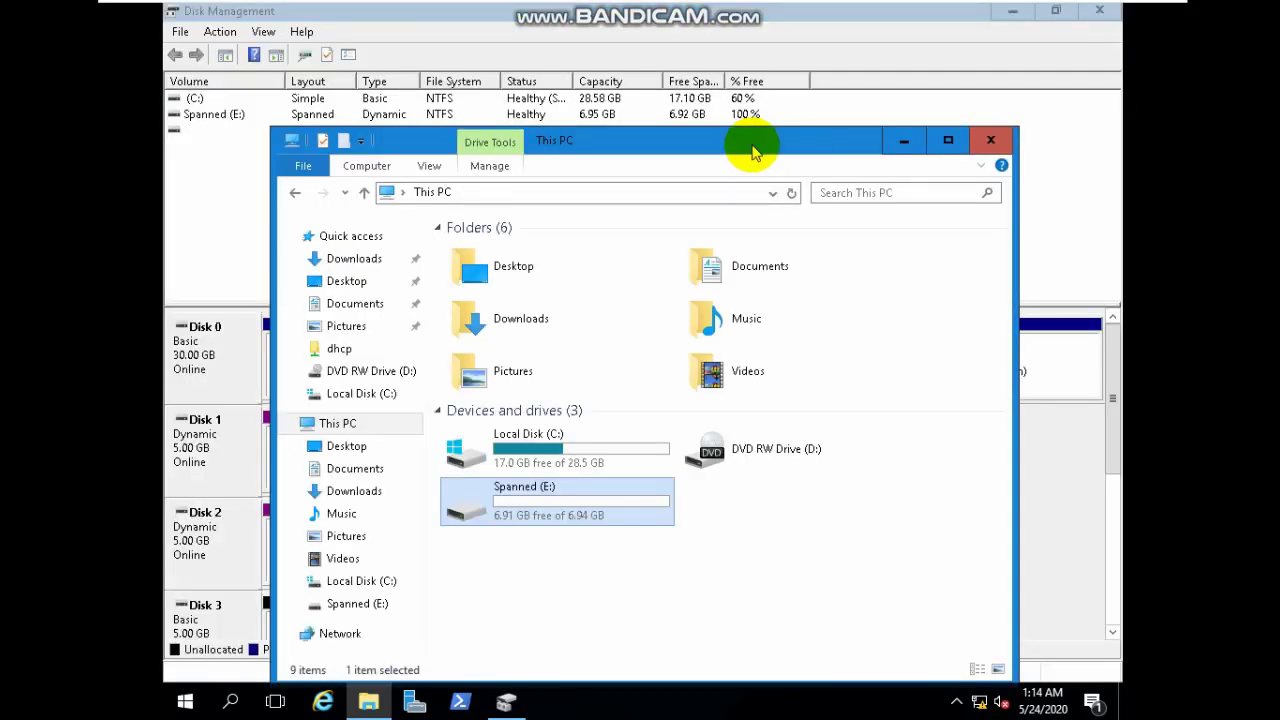
{"action": "double_click", "coordinate": [755, 150]}
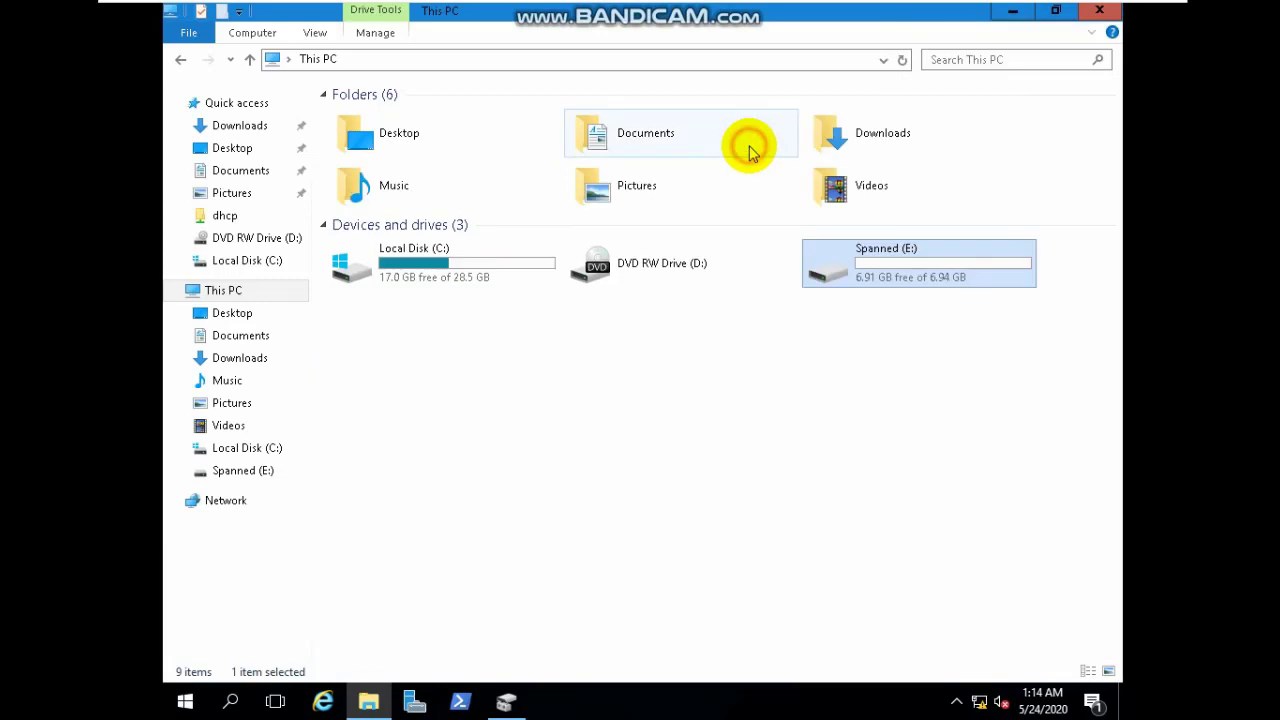
Step: Create a new text document inside the Spanned (E:) drive and refresh the folder
{"action": "double_click", "coordinate": [897, 264]}
{"action": "right_click", "coordinate": [452, 255]}
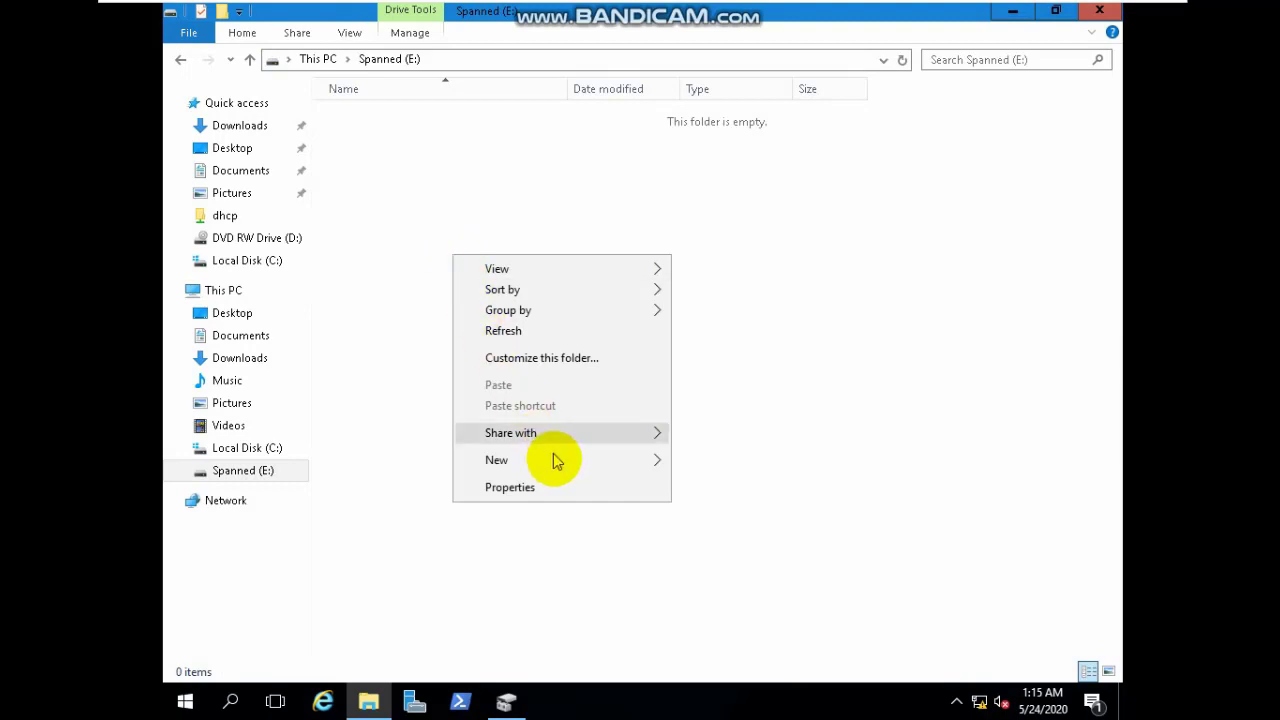
{"action": "mouse_move", "coordinate": [549, 466]}
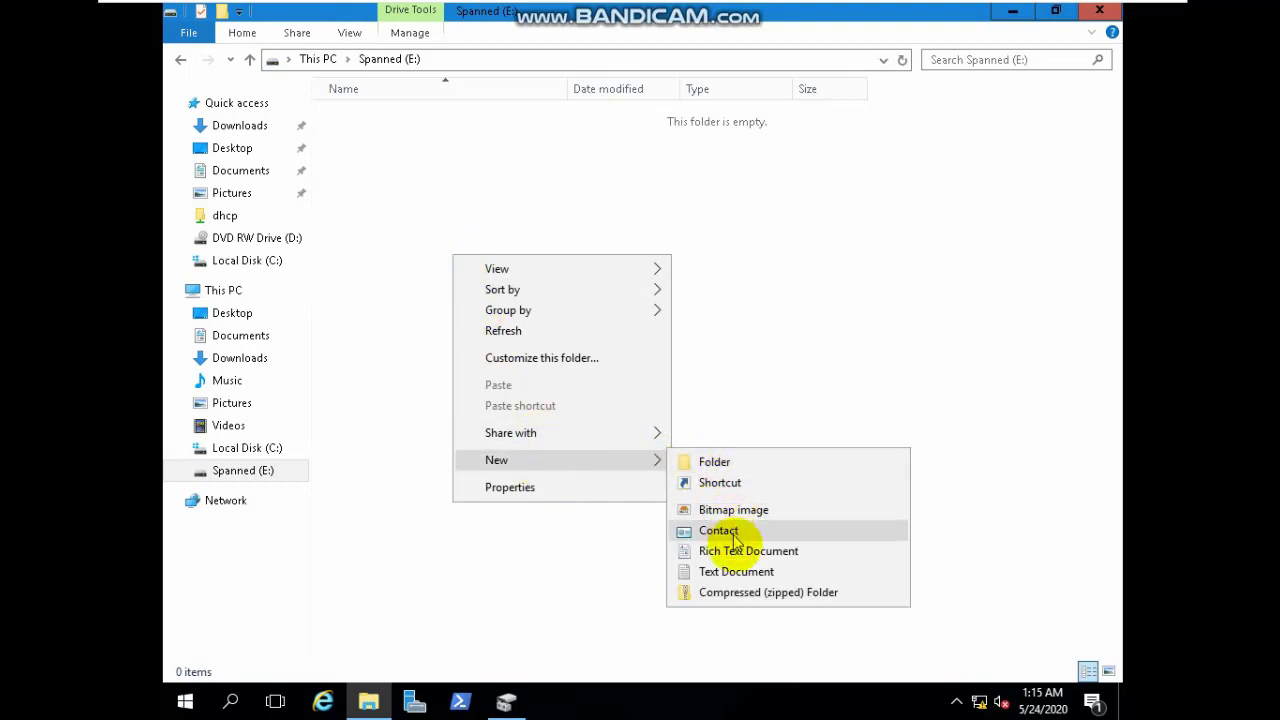
{"action": "left_click", "coordinate": [736, 571]}
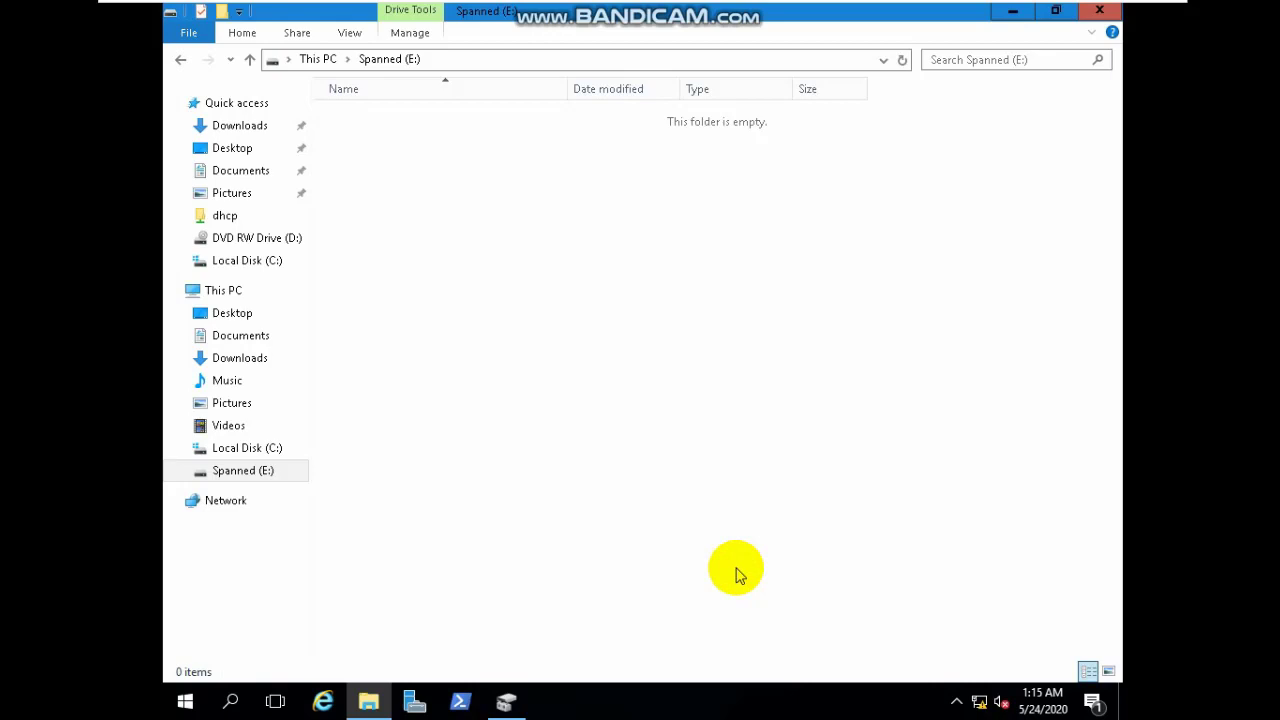
{"action": "right_click", "coordinate": [428, 200]}
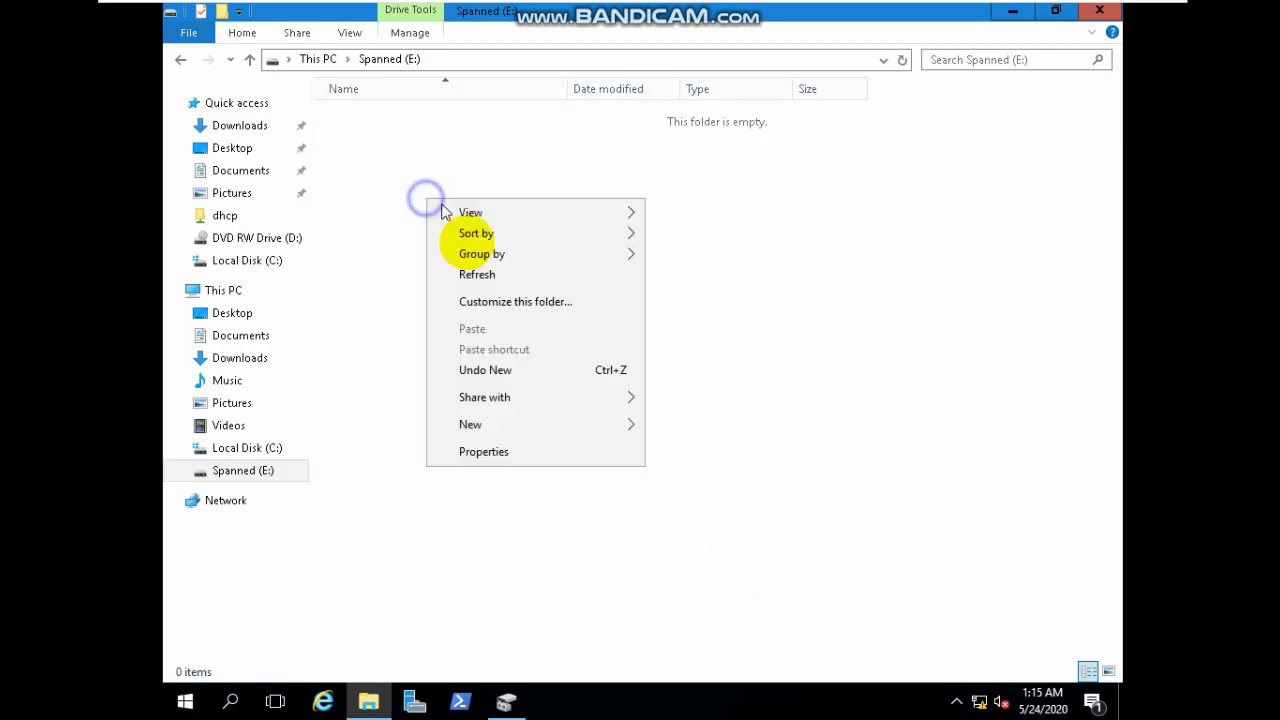
{"action": "left_click", "coordinate": [490, 282]}
Step: Rename the new text document on the E: drive as Test
{"action": "left_click", "coordinate": [414, 118]}
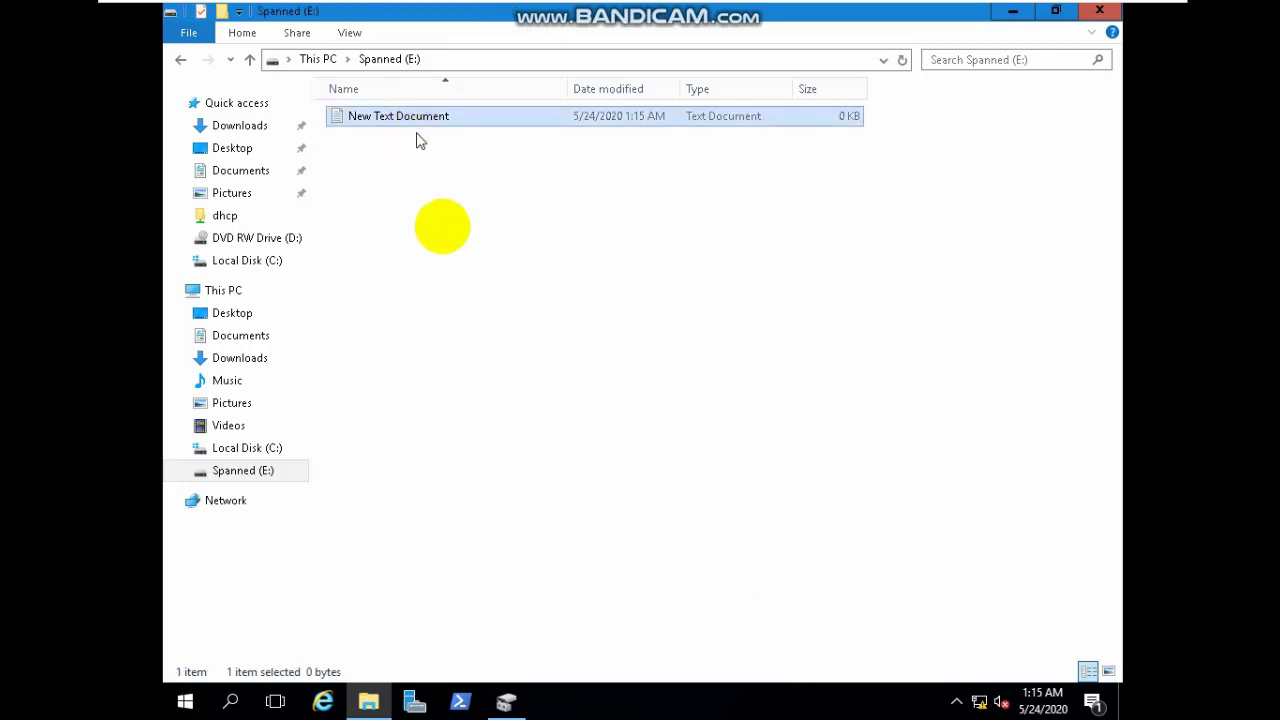
{"action": "right_click", "coordinate": [418, 126]}
{"action": "left_click", "coordinate": [489, 381]}
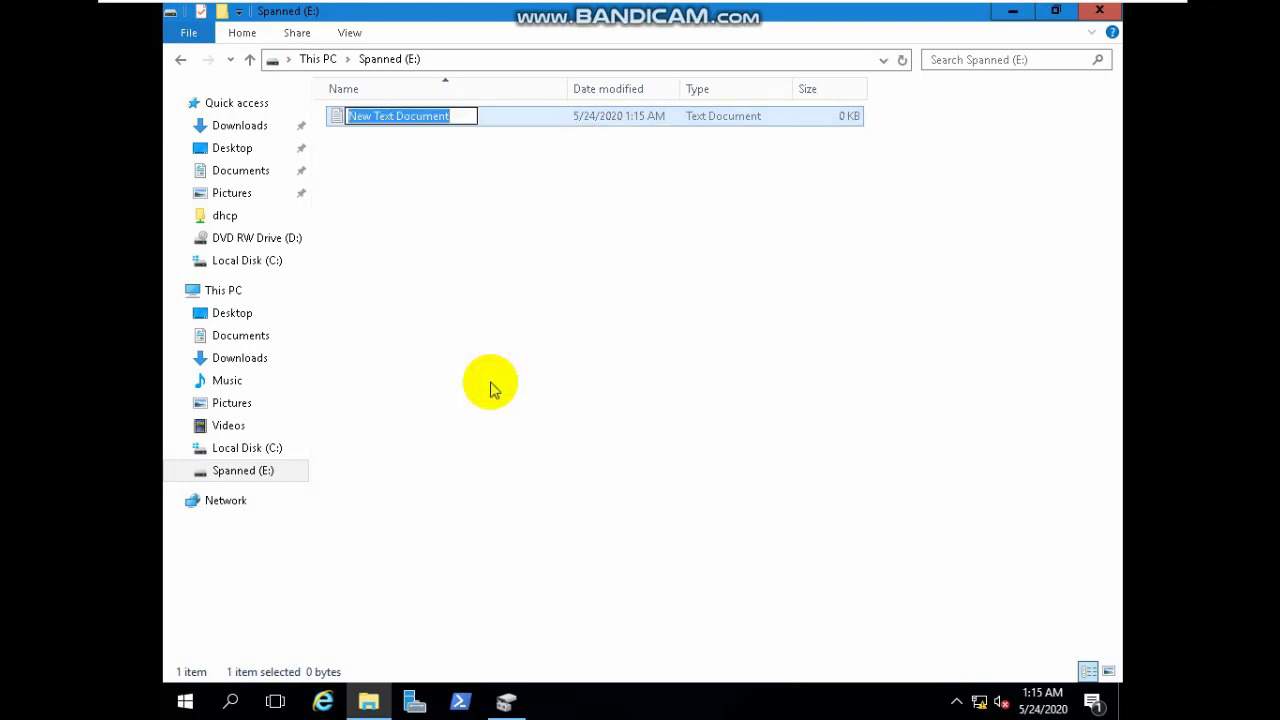
{"action": "type", "text": "Tes"}
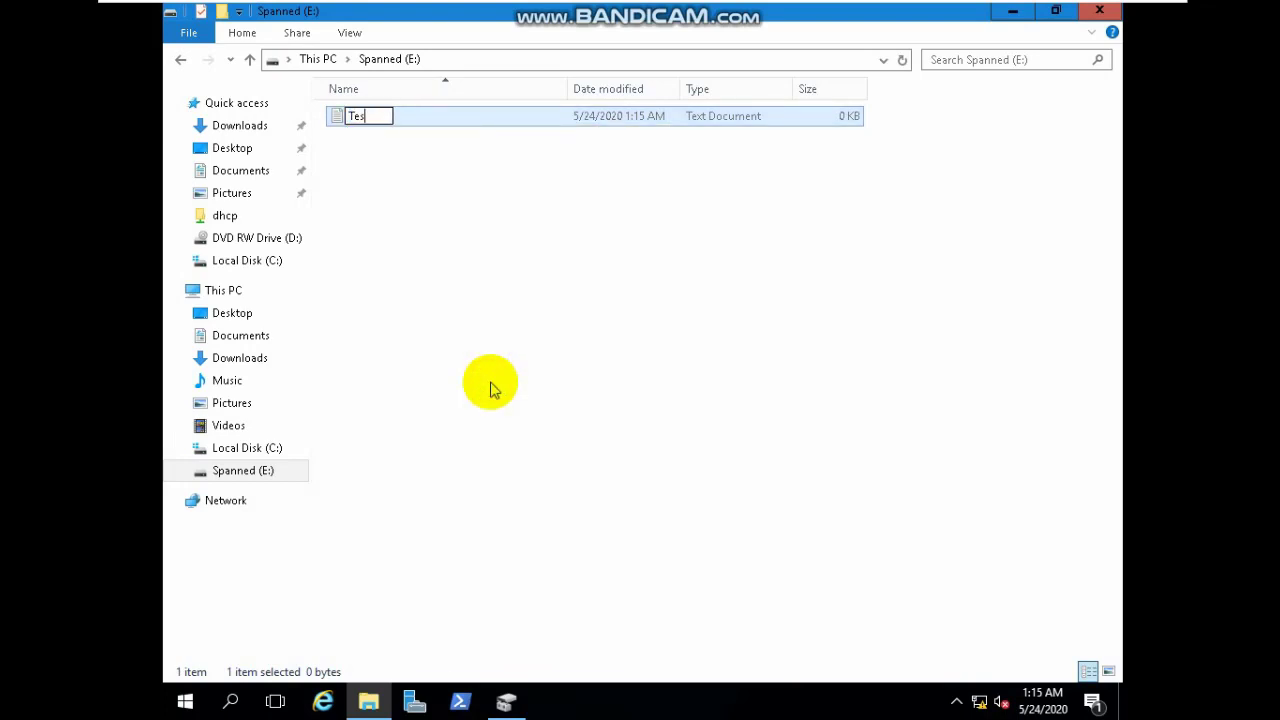
{"action": "type", "text": "t"}
{"action": "left_click", "coordinate": [490, 388]}
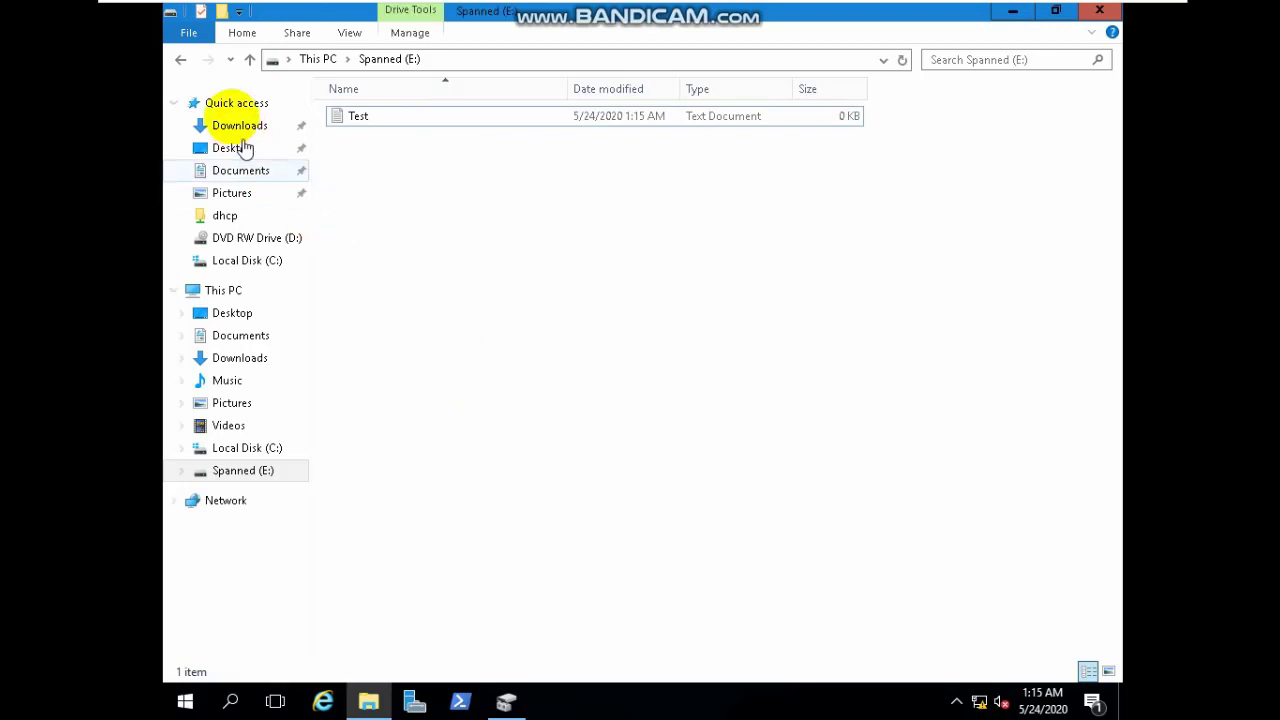
Step: Go back to This PC, then switch to Disk Management to examine how the volume spans Disk 1 and Disk 2
{"action": "left_click", "coordinate": [180, 62]}
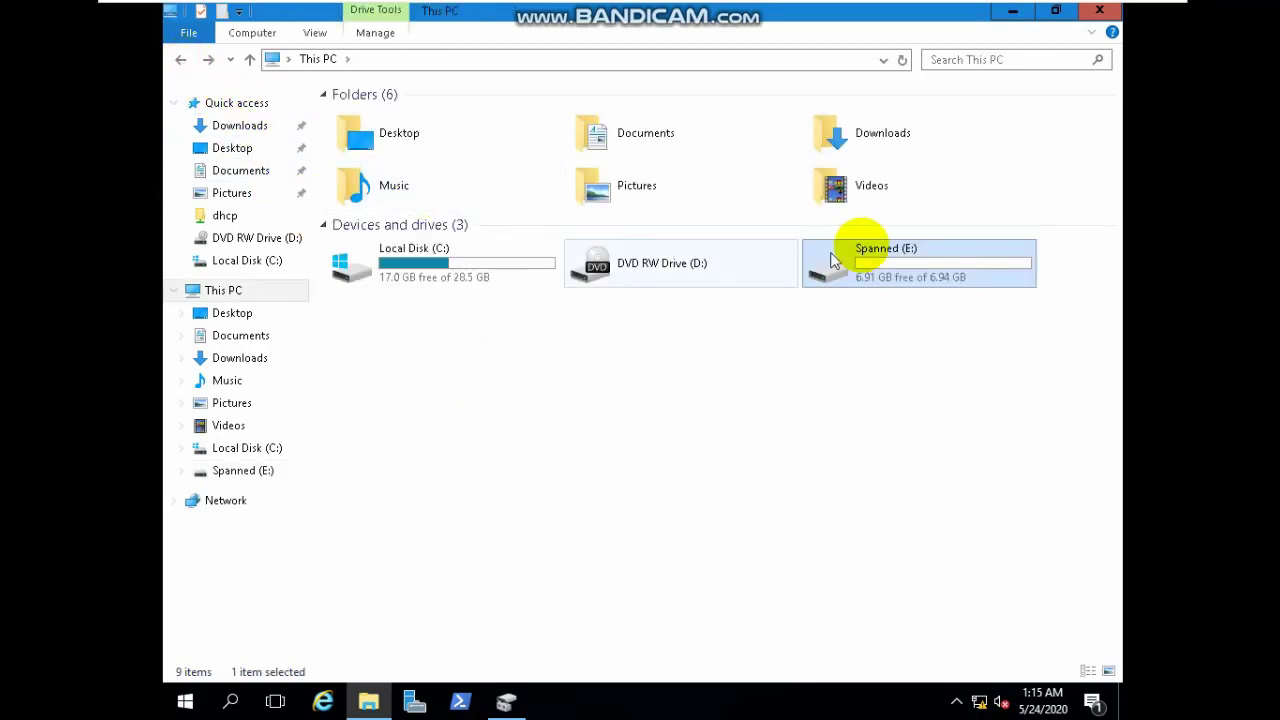
{"action": "left_click", "coordinate": [1013, 14]}
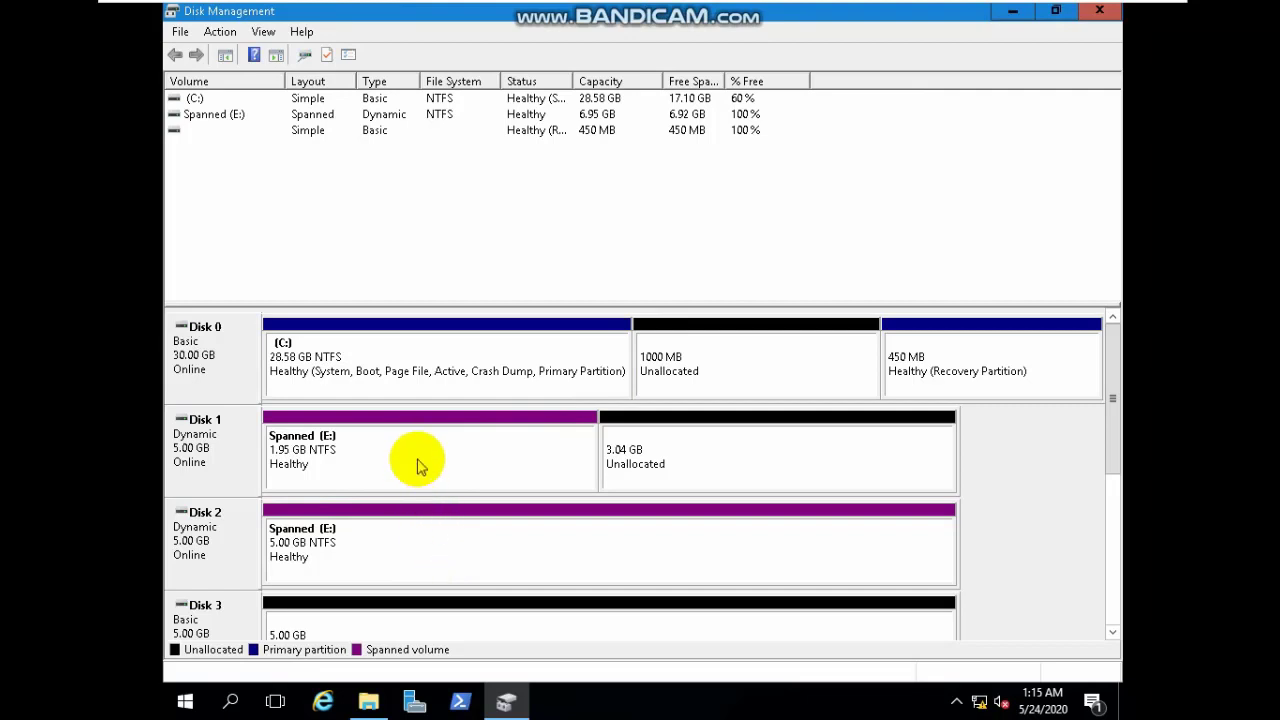
{"action": "left_click", "coordinate": [505, 703]}
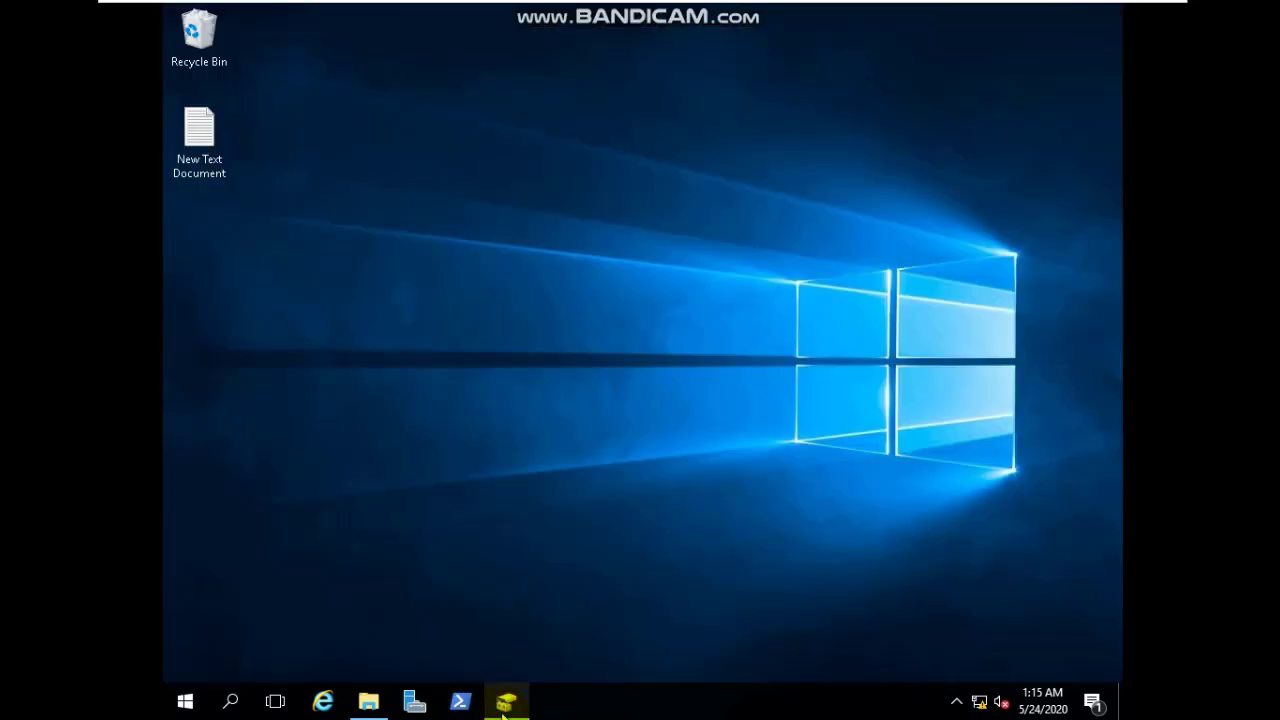
{"action": "left_click", "coordinate": [505, 704]}
Step: Switch to File Explorer, view the contents of the Spanned (E:) drive and return to Disk Management
{"action": "left_click", "coordinate": [367, 700]}
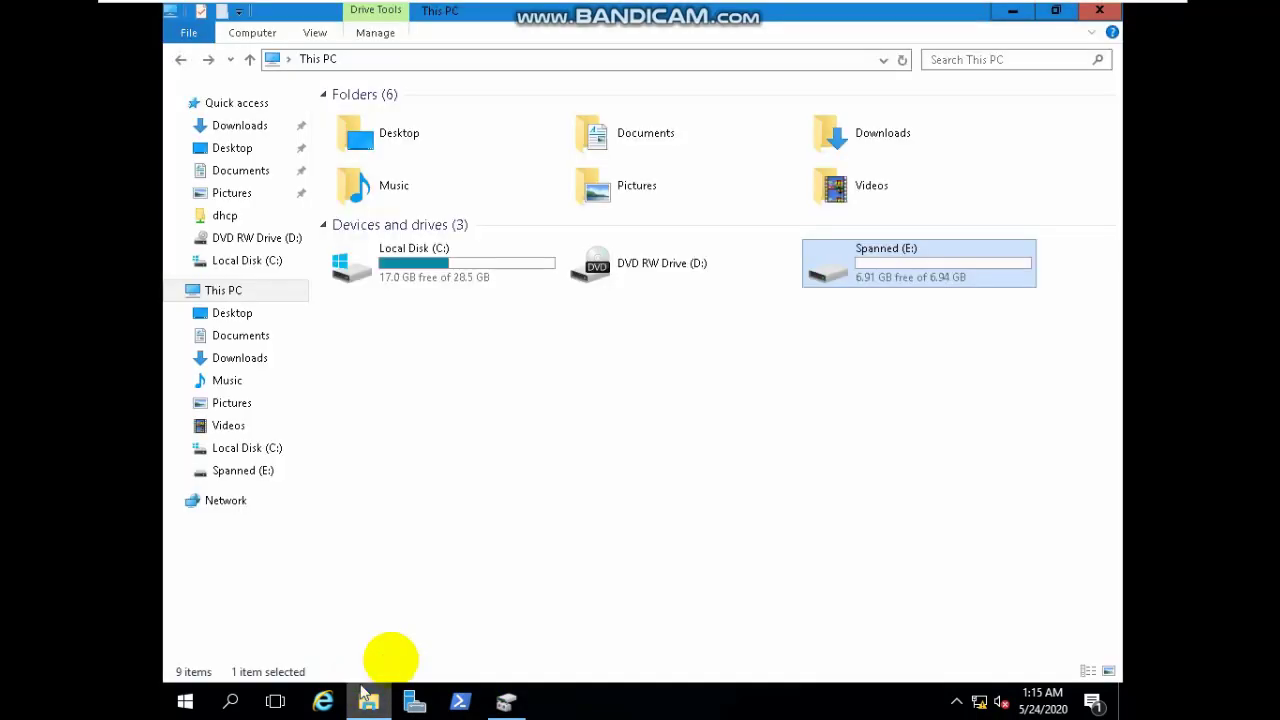
{"action": "double_click", "coordinate": [878, 262]}
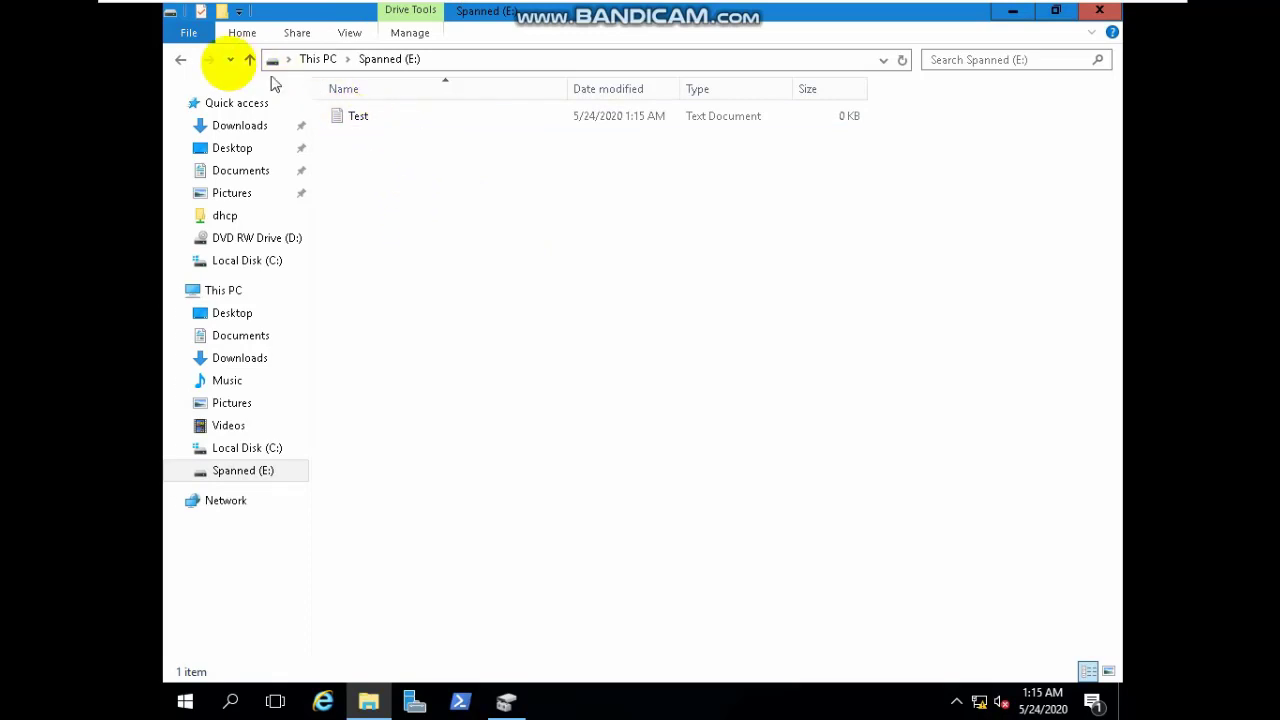
{"action": "left_click", "coordinate": [1013, 10]}
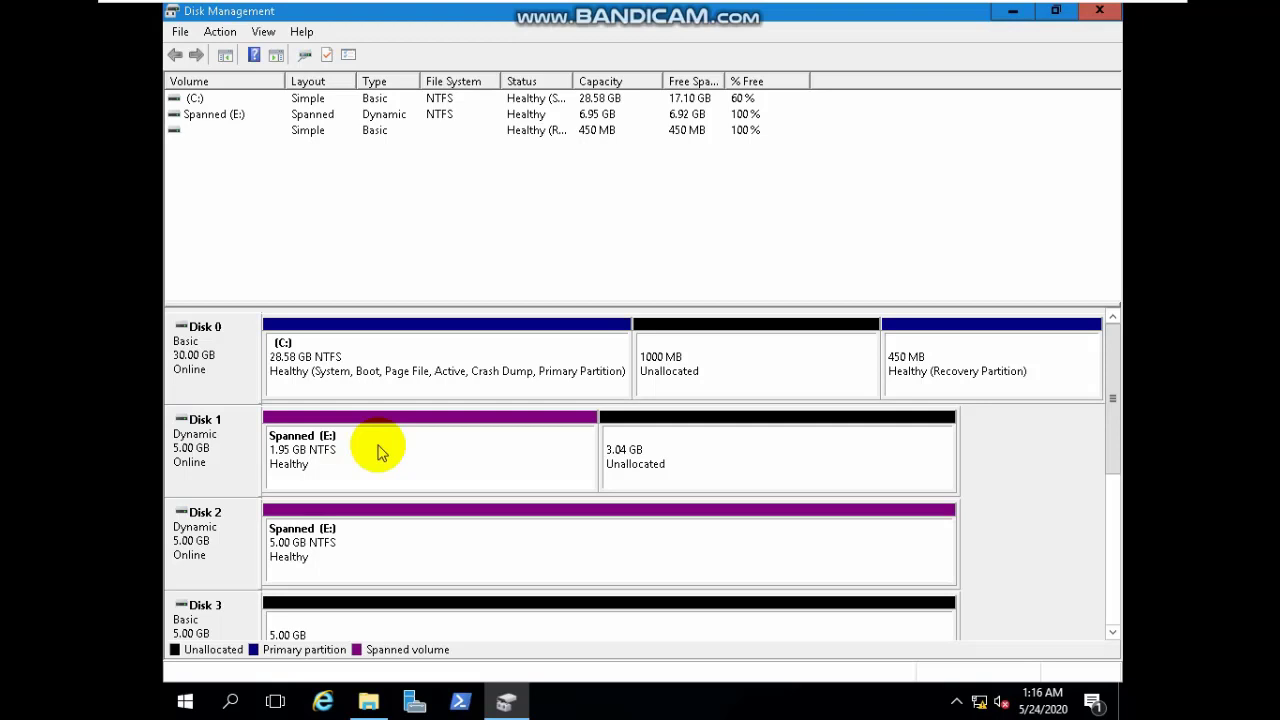
Step: Select the spanned volume's portion on Disk 2, check the E: drive's capacity in File Explorer and close that window
{"action": "right_click", "coordinate": [392, 538]}
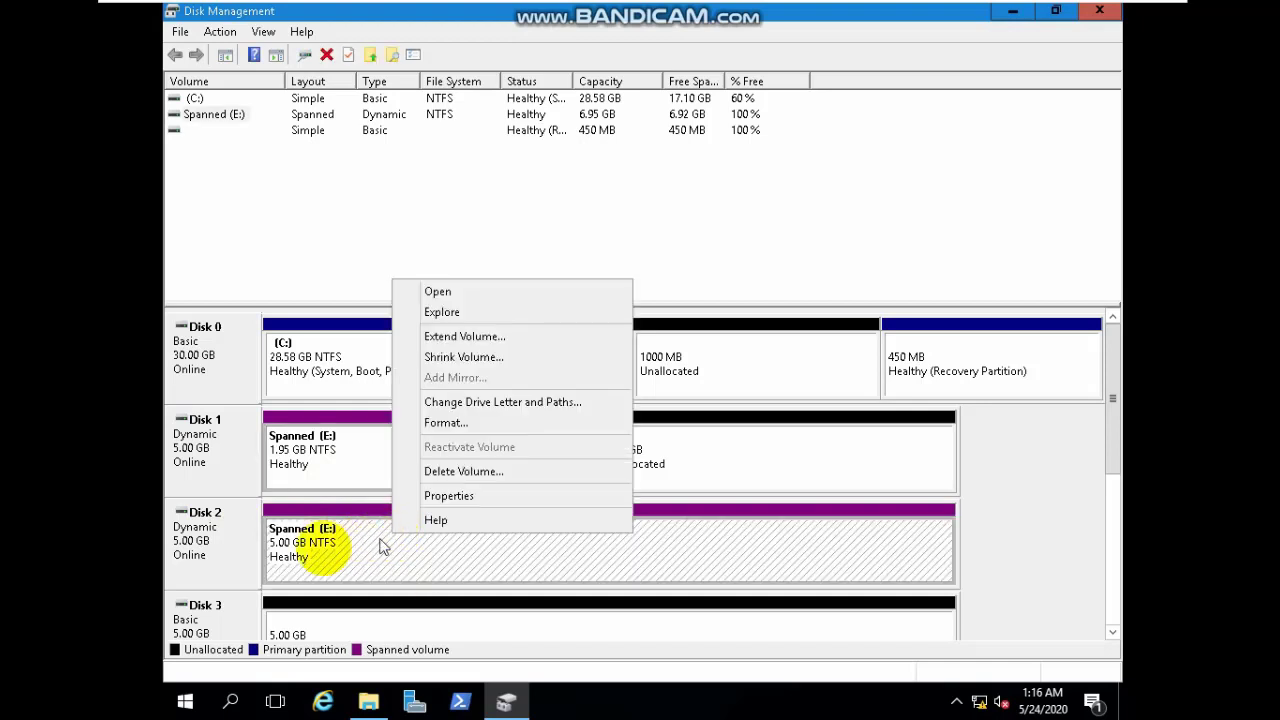
{"action": "left_click", "coordinate": [350, 557]}
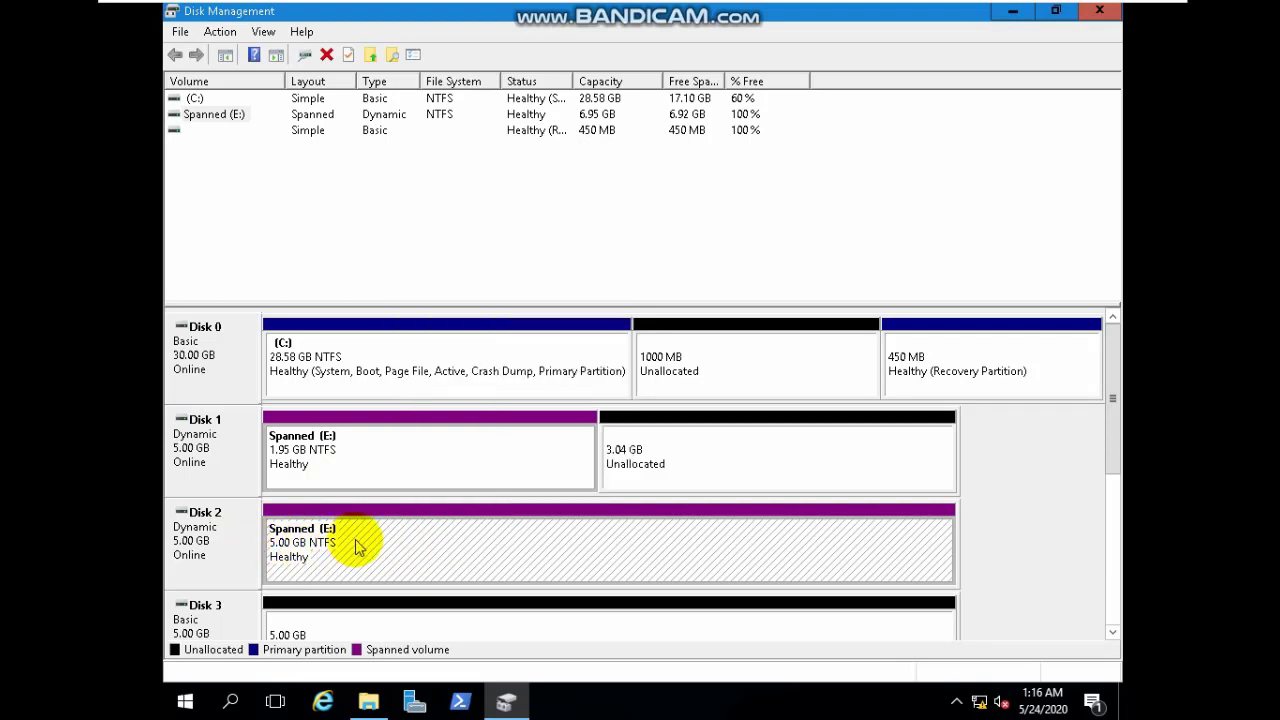
{"action": "left_click", "coordinate": [386, 700]}
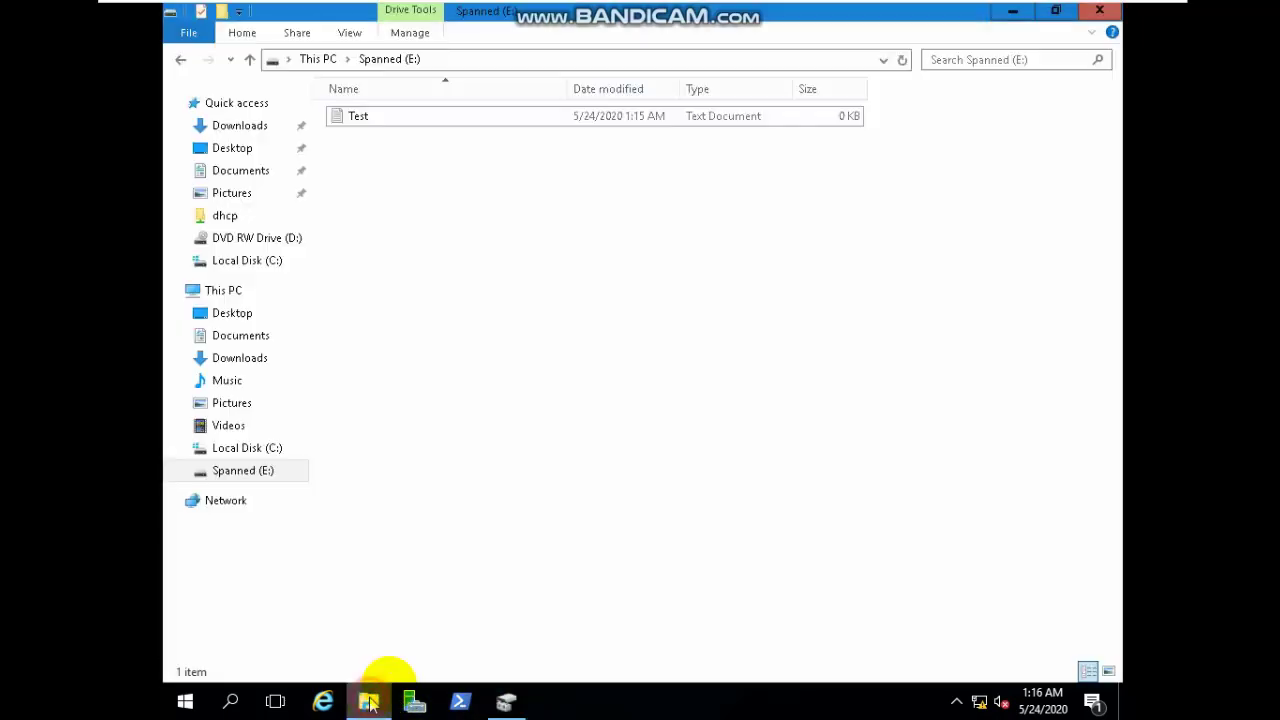
{"action": "left_click", "coordinate": [178, 62]}
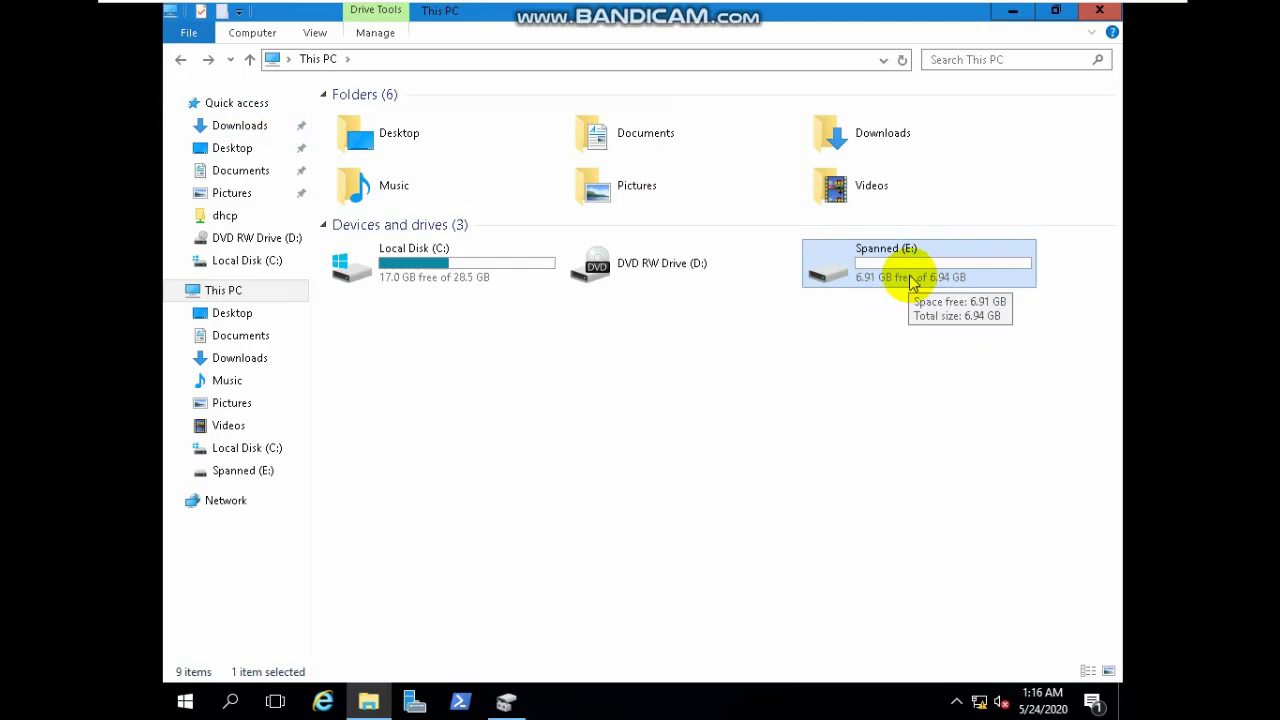
{"action": "left_click", "coordinate": [1100, 10]}
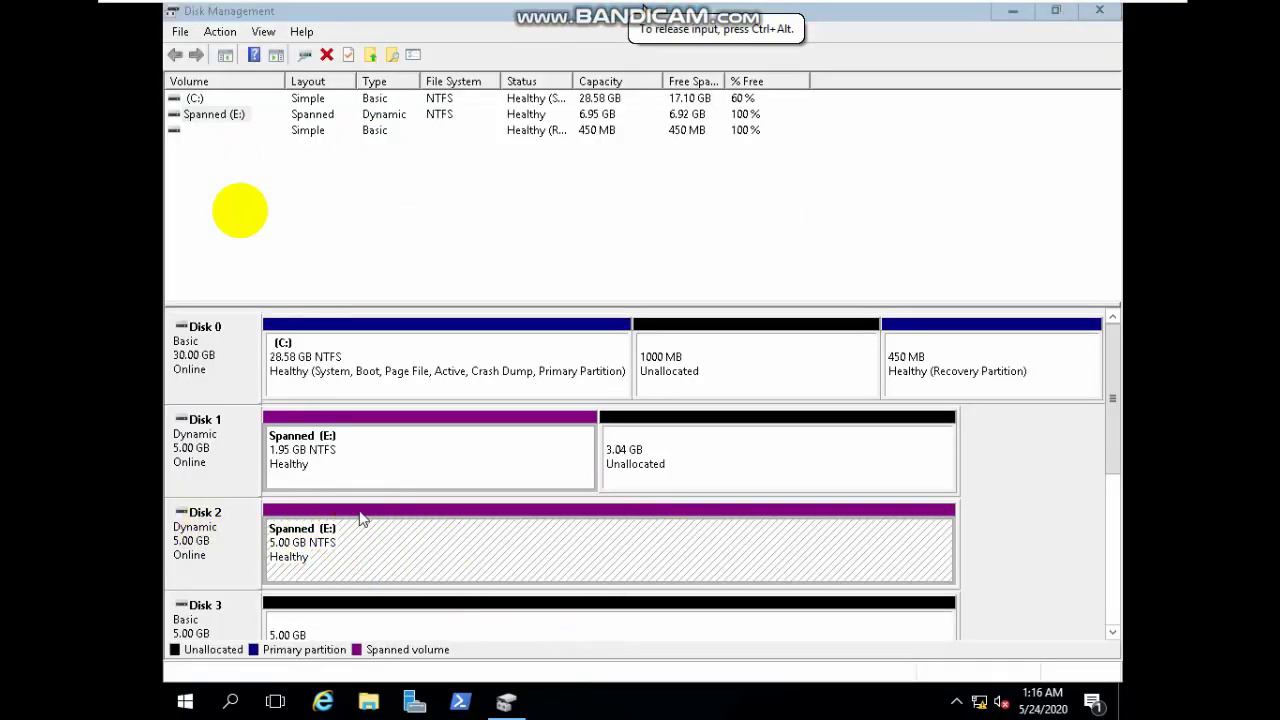
Step: Switch to the VMware virtual machine settings, remove Hard Disk 2 (SCSI) and apply the change
{"action": "left_click", "coordinate": [269, 12]}
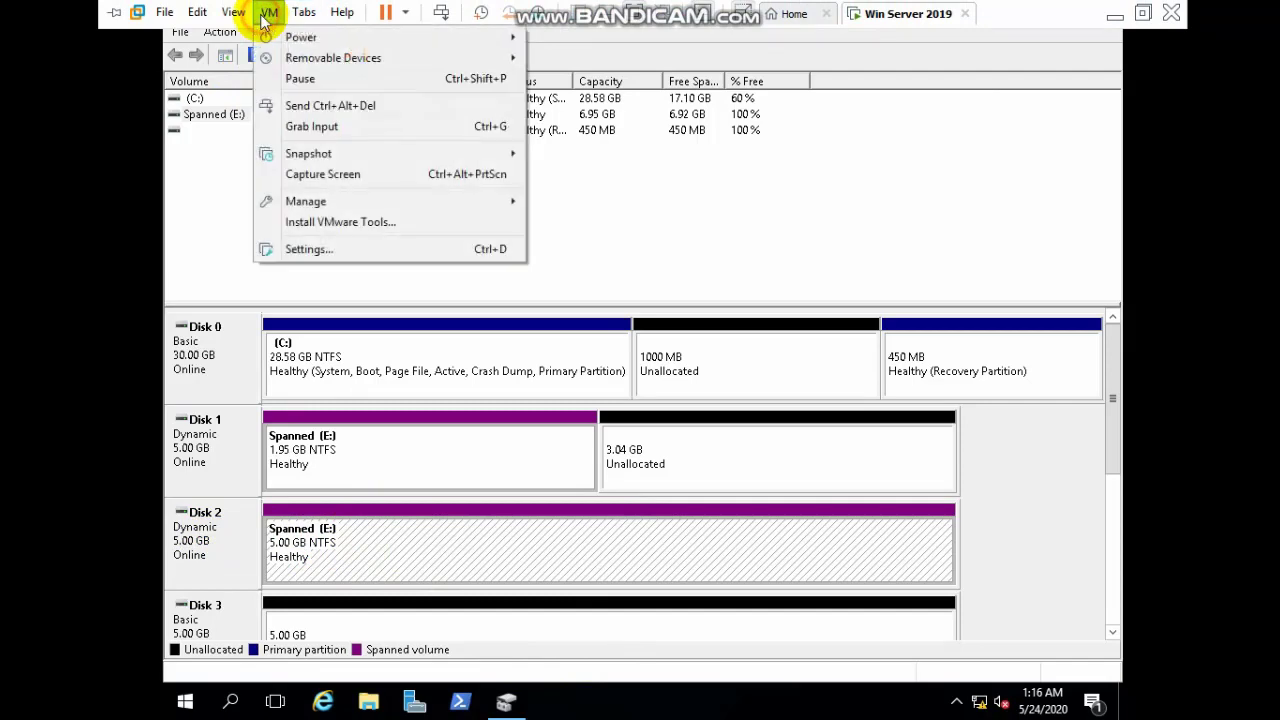
{"action": "left_click", "coordinate": [323, 251]}
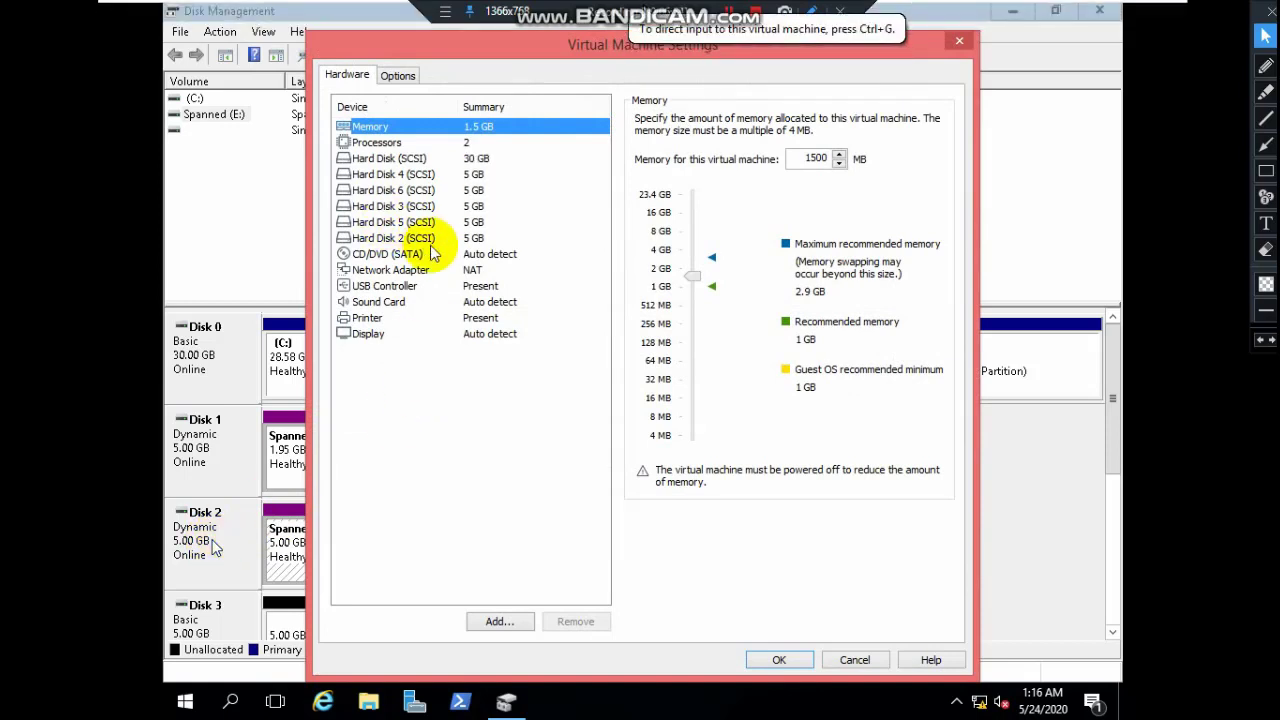
{"action": "left_click", "coordinate": [400, 239]}
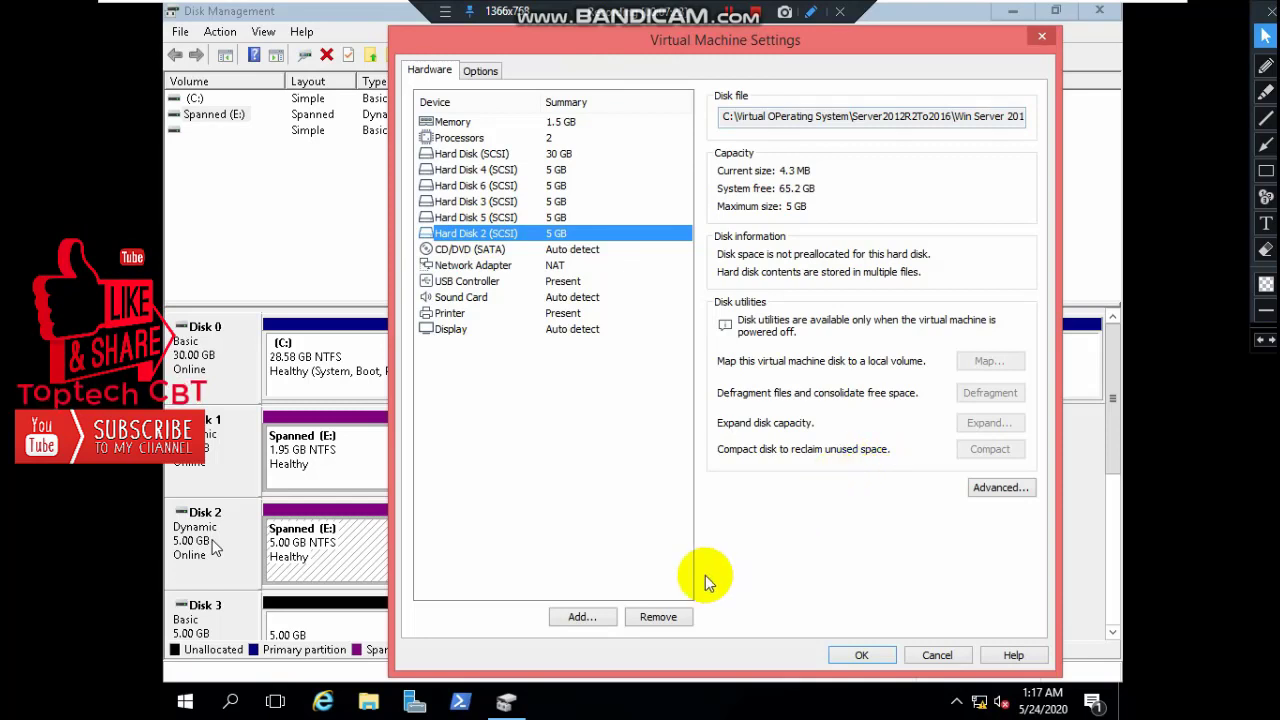
{"action": "left_click", "coordinate": [660, 617]}
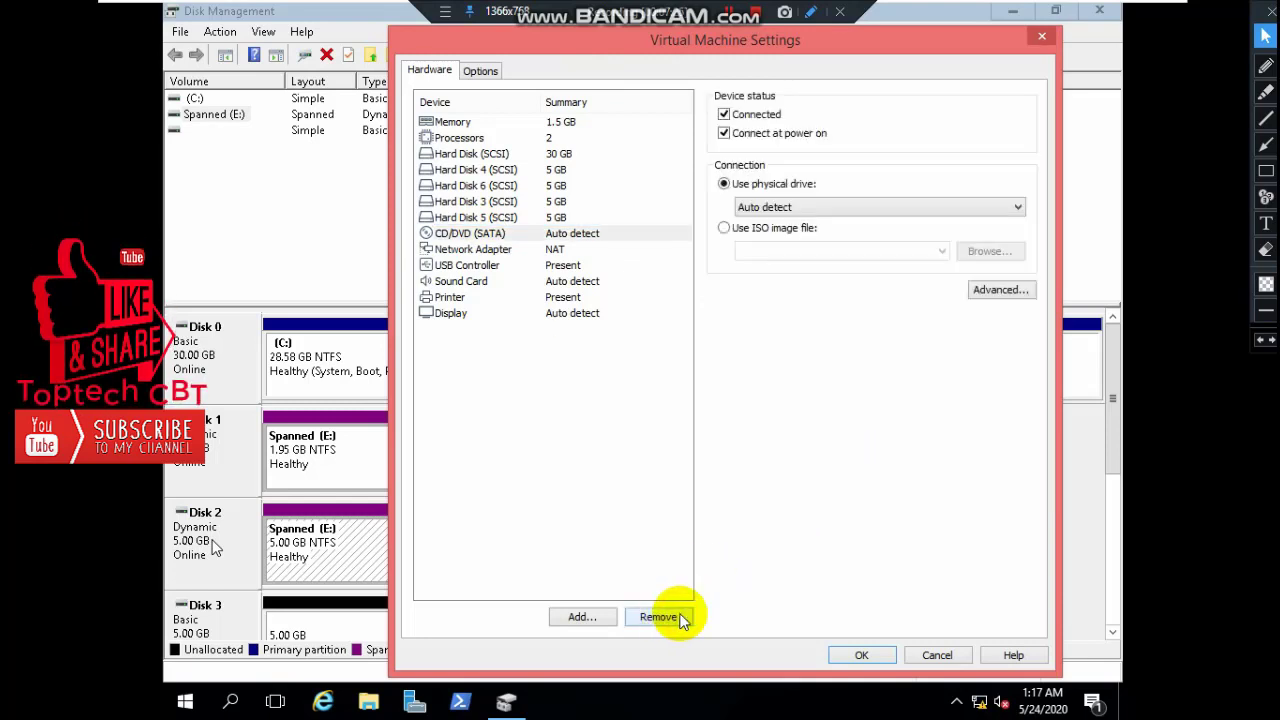
{"action": "left_click", "coordinate": [859, 652]}
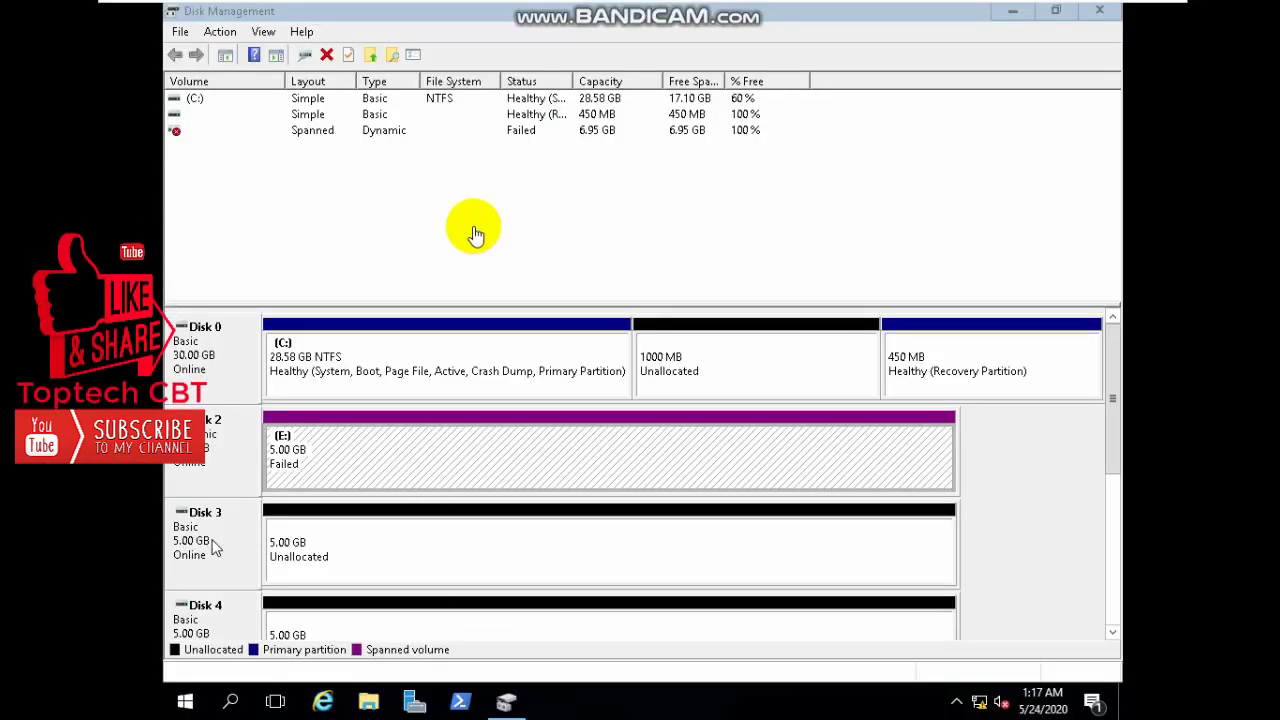
Step: Open File Explorer on the server, check This PC for the Spanned (E:) drive and close the window
{"action": "left_click", "coordinate": [475, 205]}
{"action": "key", "text": "super+e"}
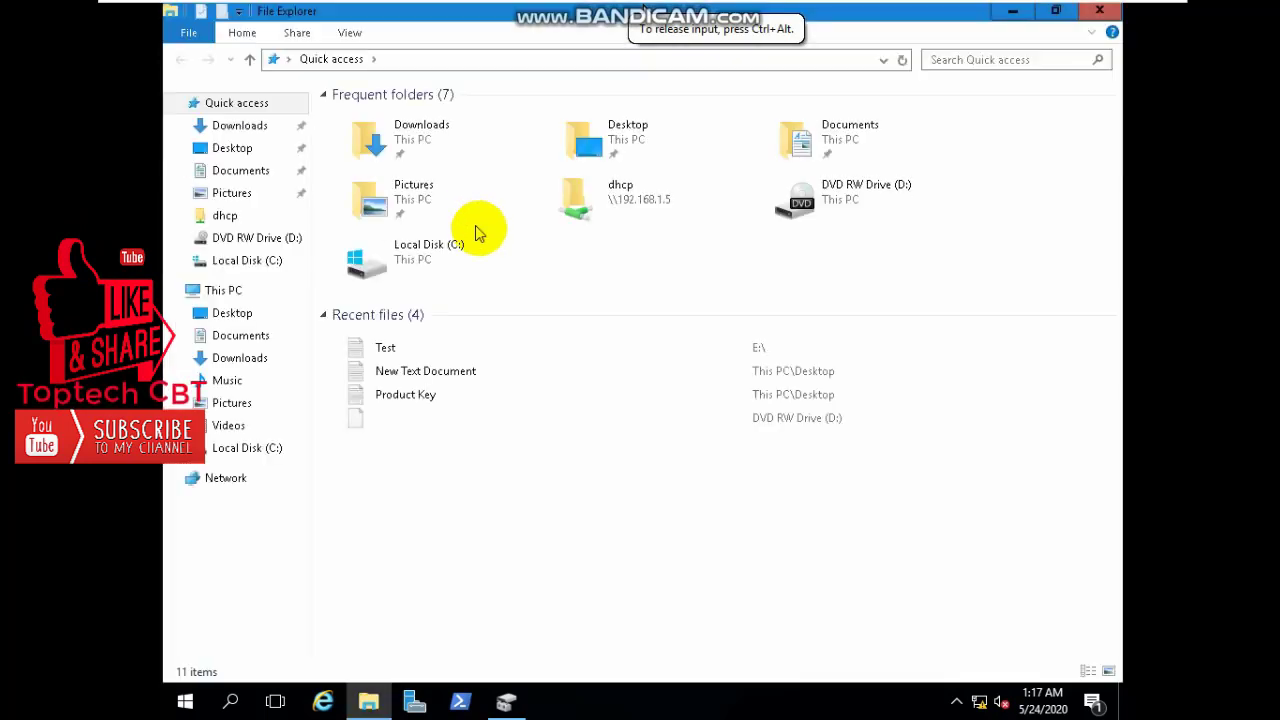
{"action": "left_click", "coordinate": [222, 294]}
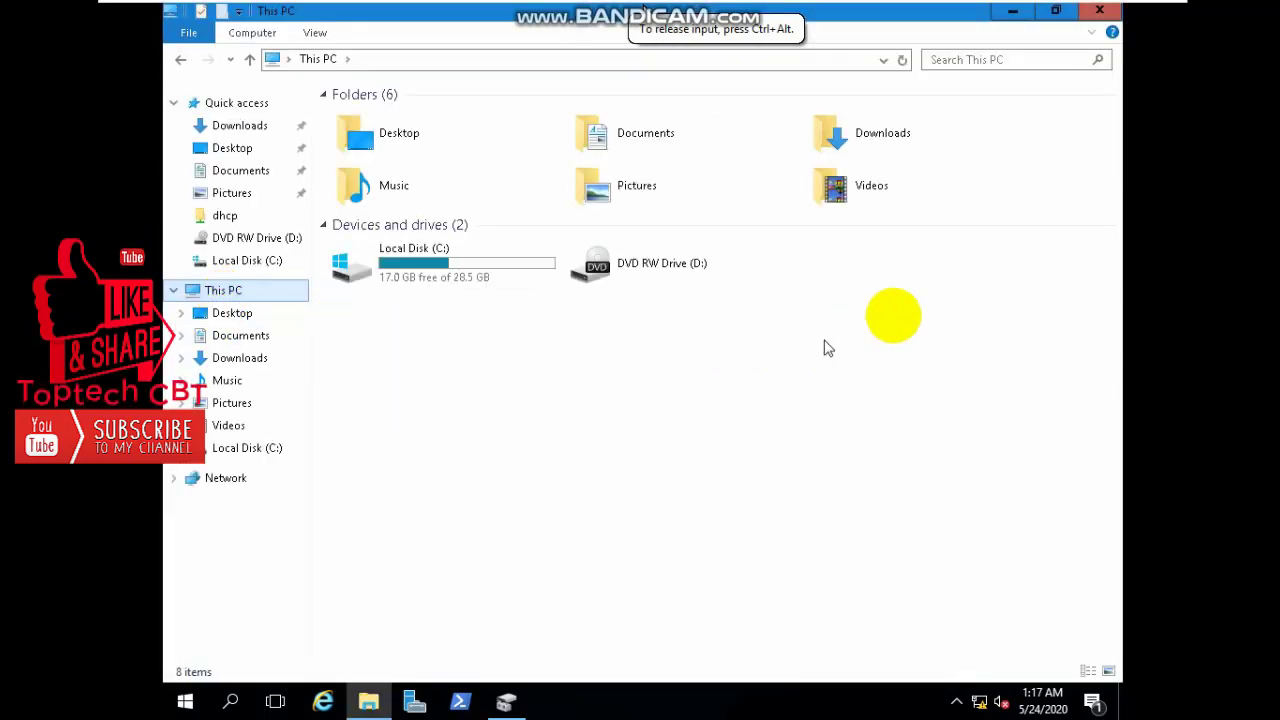
{"action": "left_click", "coordinate": [1099, 10]}
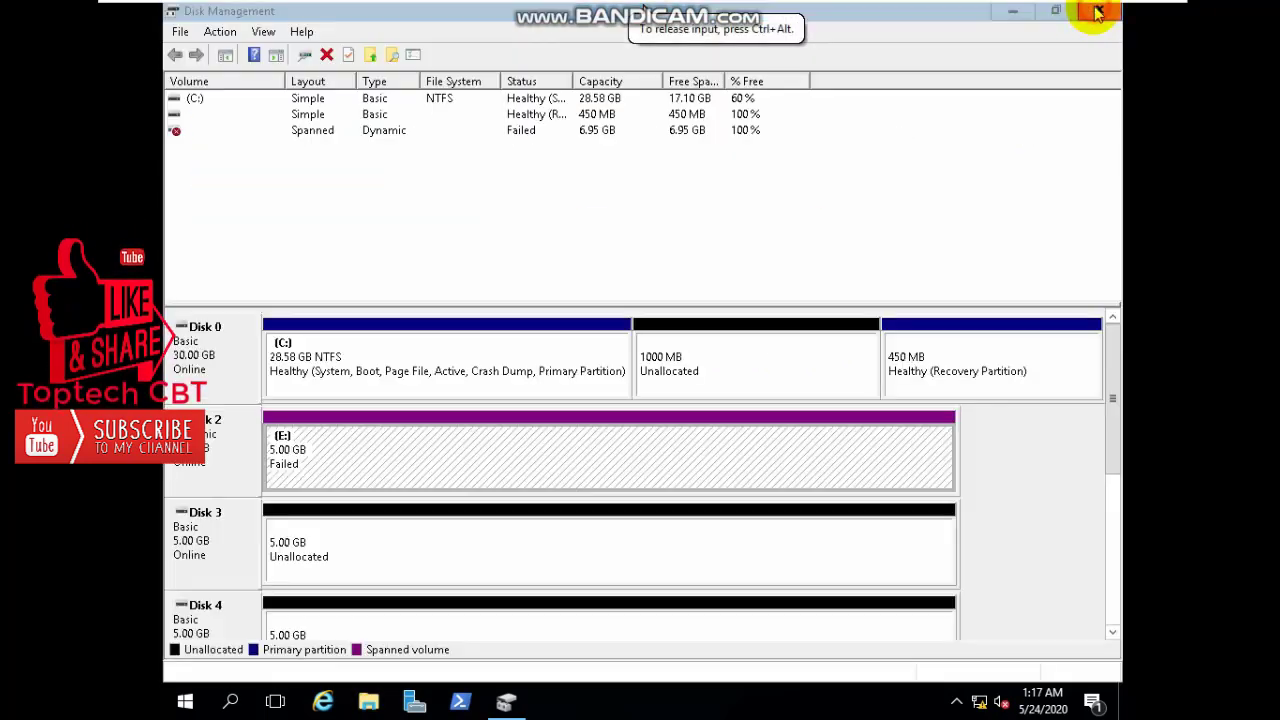
Step: Delete the failed spanned volume on Disk 2 and accept the erasure of its data
{"action": "left_click", "coordinate": [440, 455]}
{"action": "right_click", "coordinate": [440, 455]}
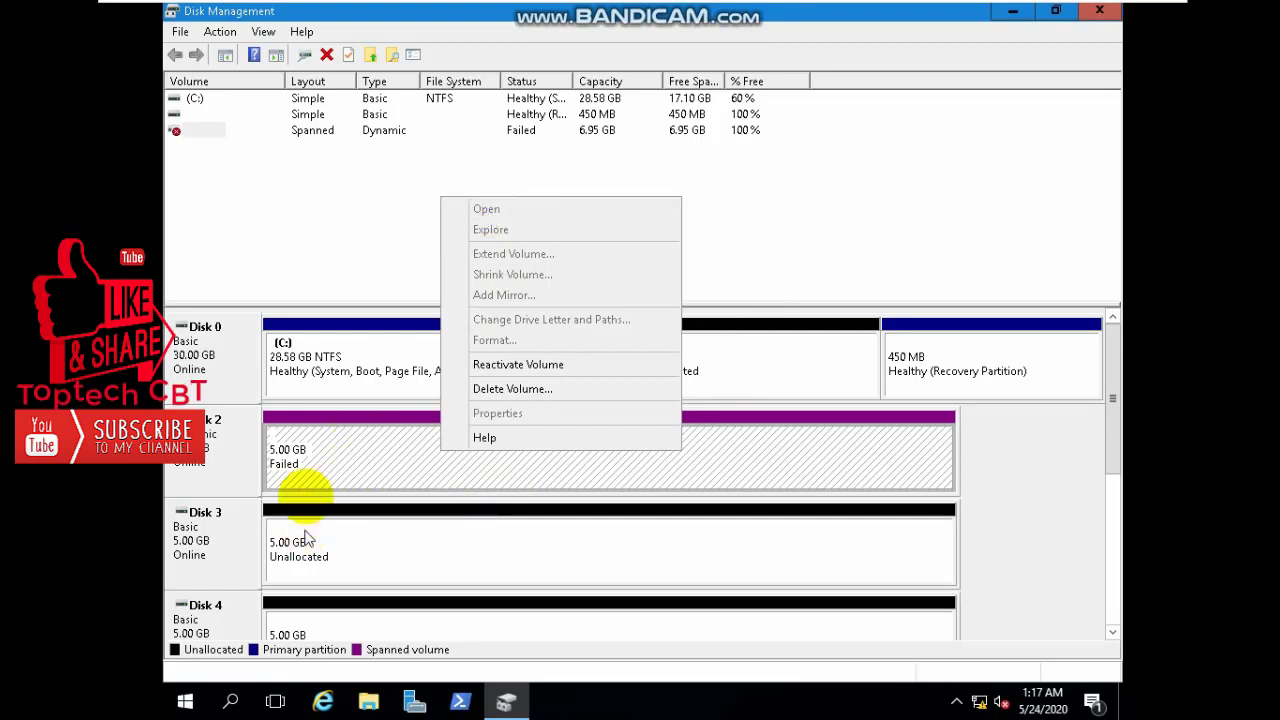
{"action": "left_click", "coordinate": [312, 448]}
{"action": "right_click", "coordinate": [314, 446]}
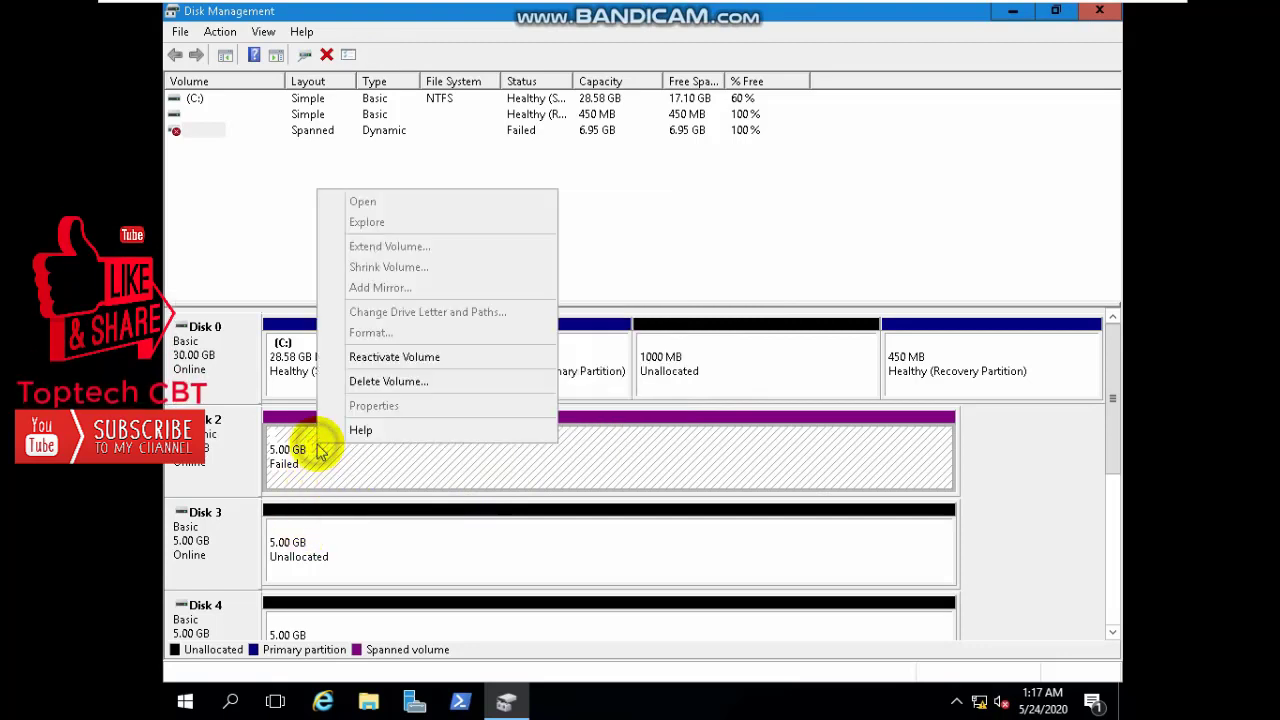
{"action": "left_click", "coordinate": [390, 384]}
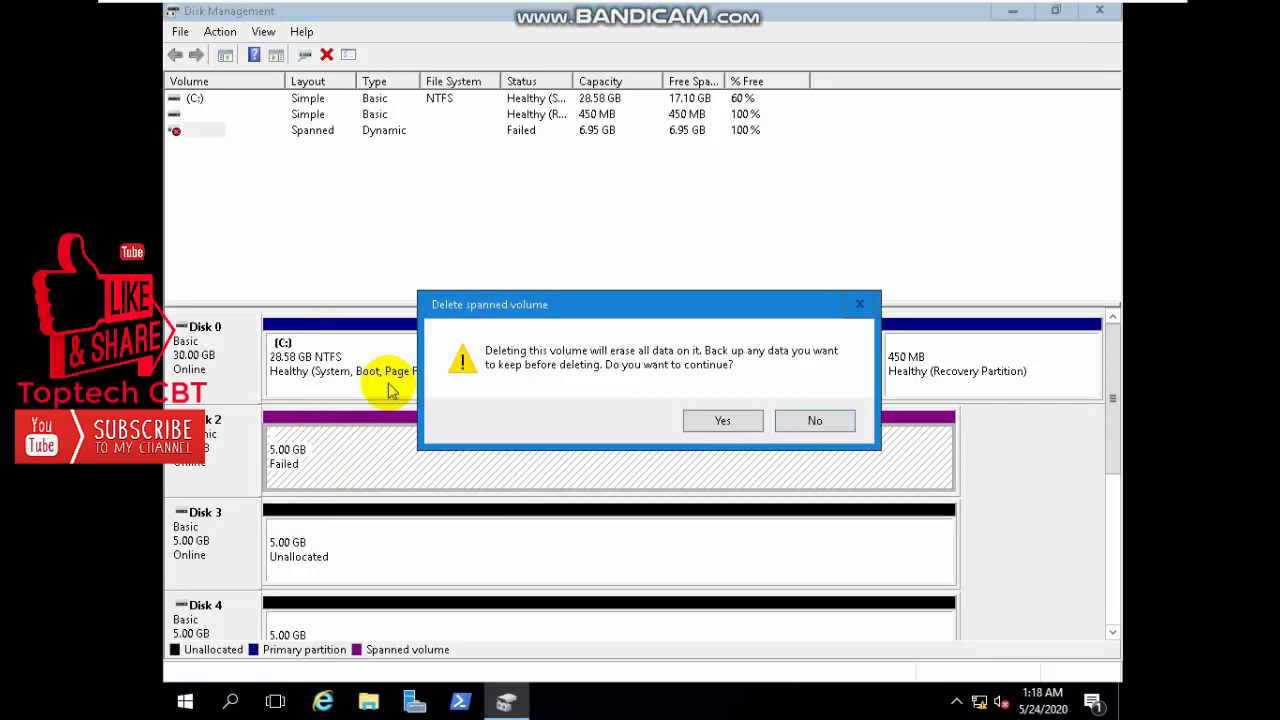
{"action": "left_click", "coordinate": [719, 420]}
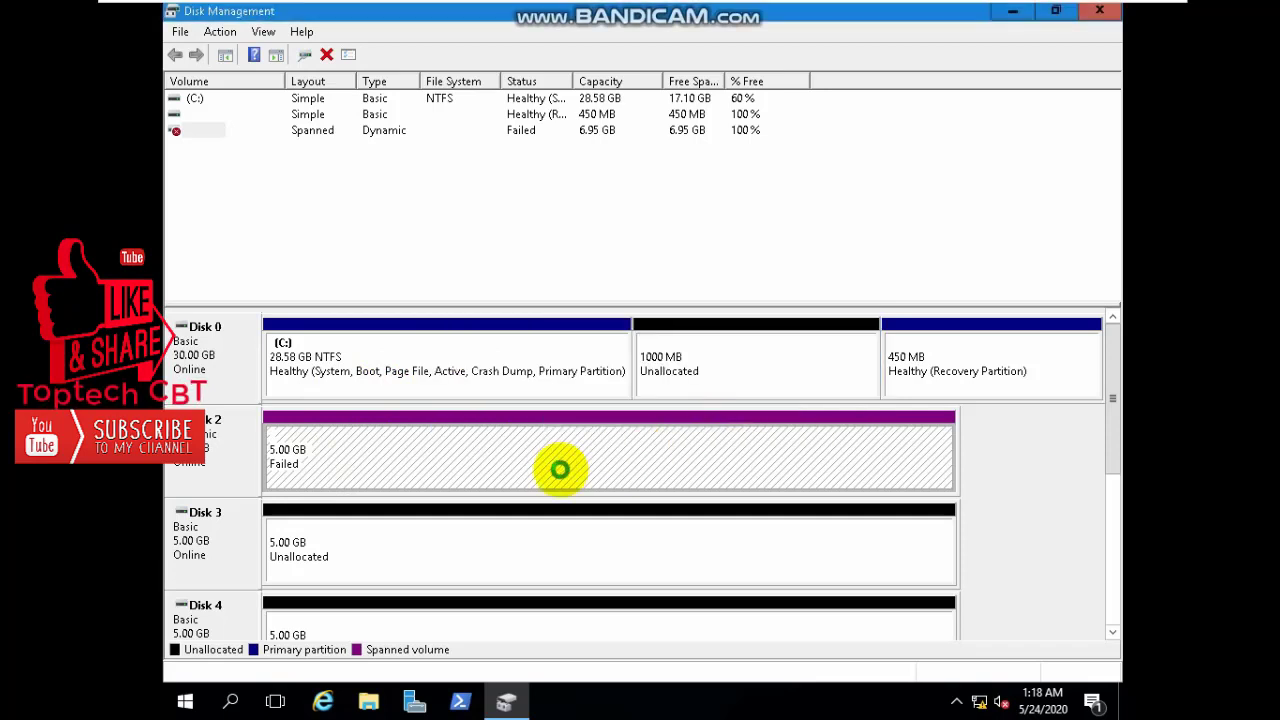
{"action": "left_click", "coordinate": [815, 436]}
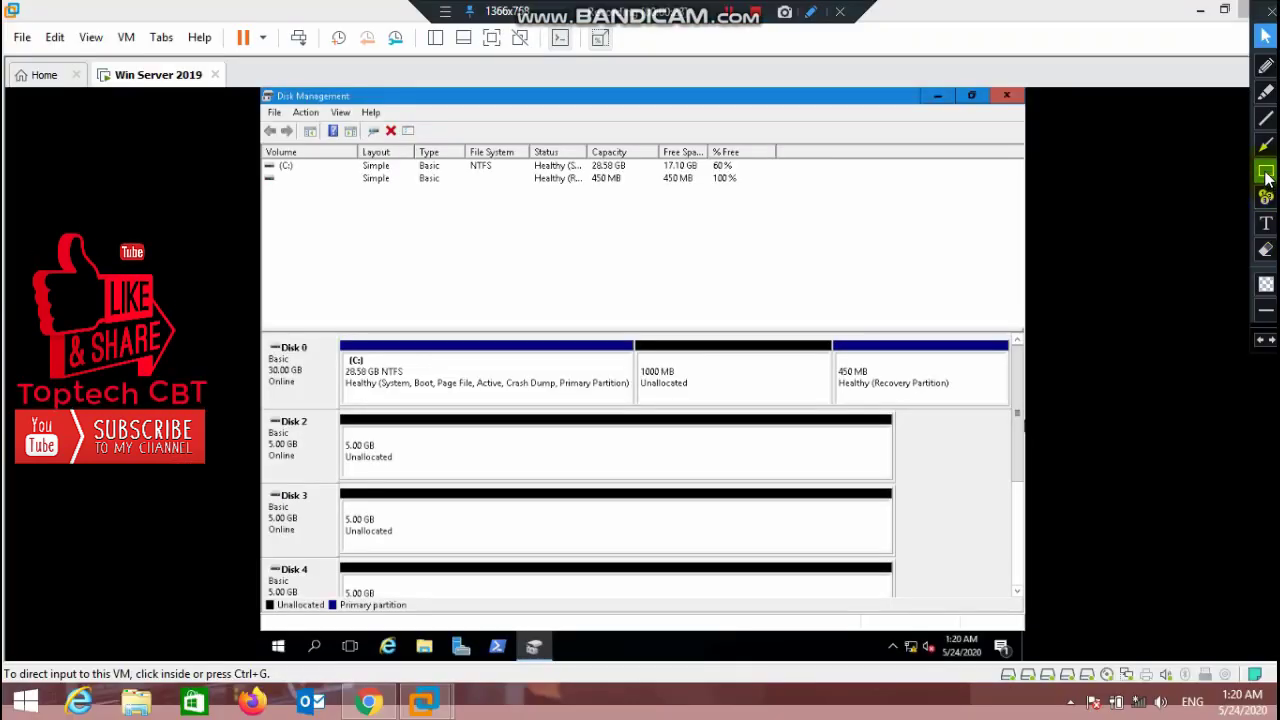
{"action": "left_click", "coordinate": [1266, 174]}
{"action": "mouse_move", "coordinate": [826, 195]}
{"action": "left_mouse_down"}
{"action": "mouse_move", "coordinate": [980, 260]}
{"action": "mouse_move", "coordinate": [974, 251]}
{"action": "left_mouse_up"}
{"action": "left_click", "coordinate": [1264, 66]}
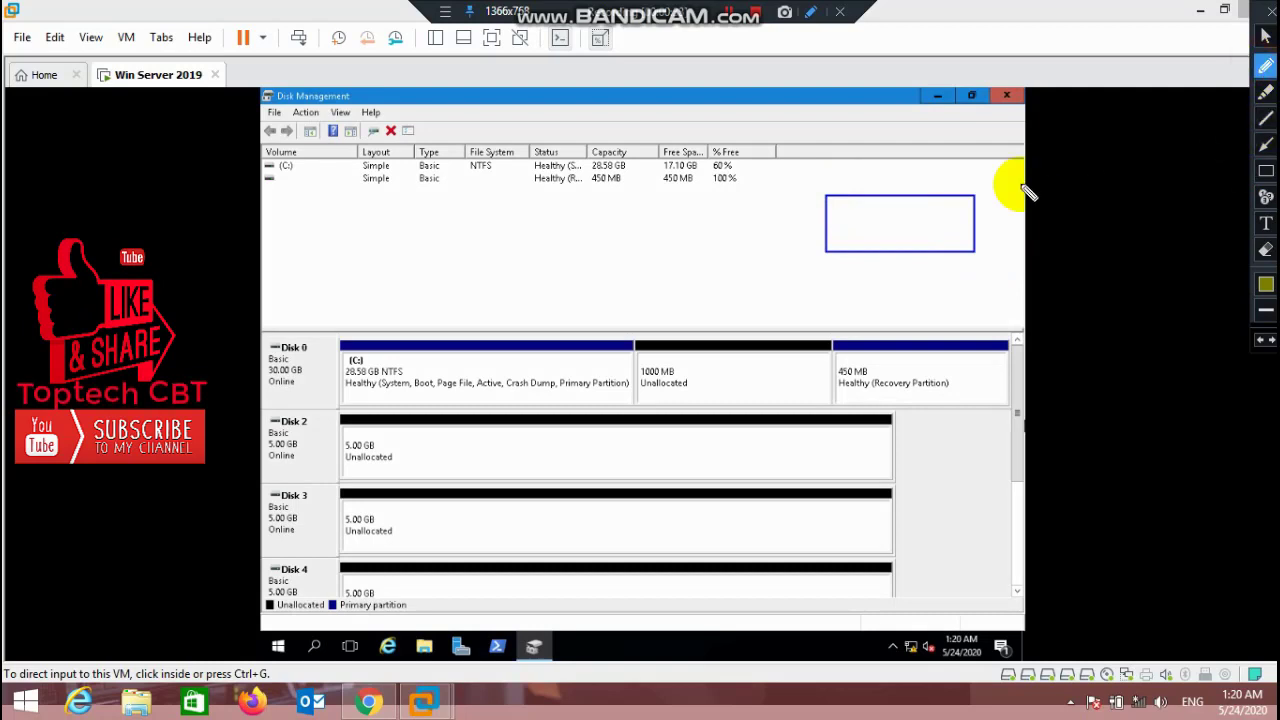
{"action": "mouse_move", "coordinate": [829, 217]}
{"action": "left_mouse_down"}
{"action": "mouse_move", "coordinate": [682, 224]}
{"action": "mouse_move", "coordinate": [509, 294]}
{"action": "mouse_move", "coordinate": [507, 395]}
{"action": "left_mouse_up"}
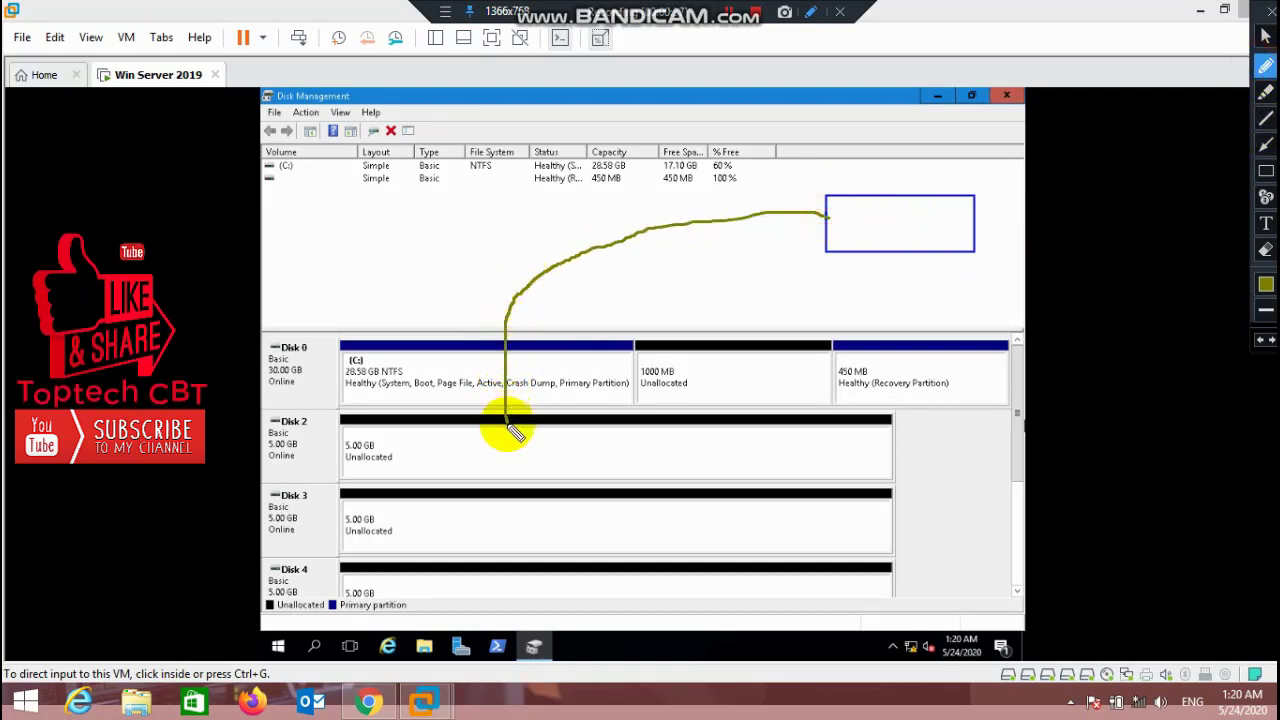
{"action": "left_click_drag", "start_coordinate": [508, 418], "coordinate": [521, 404]}
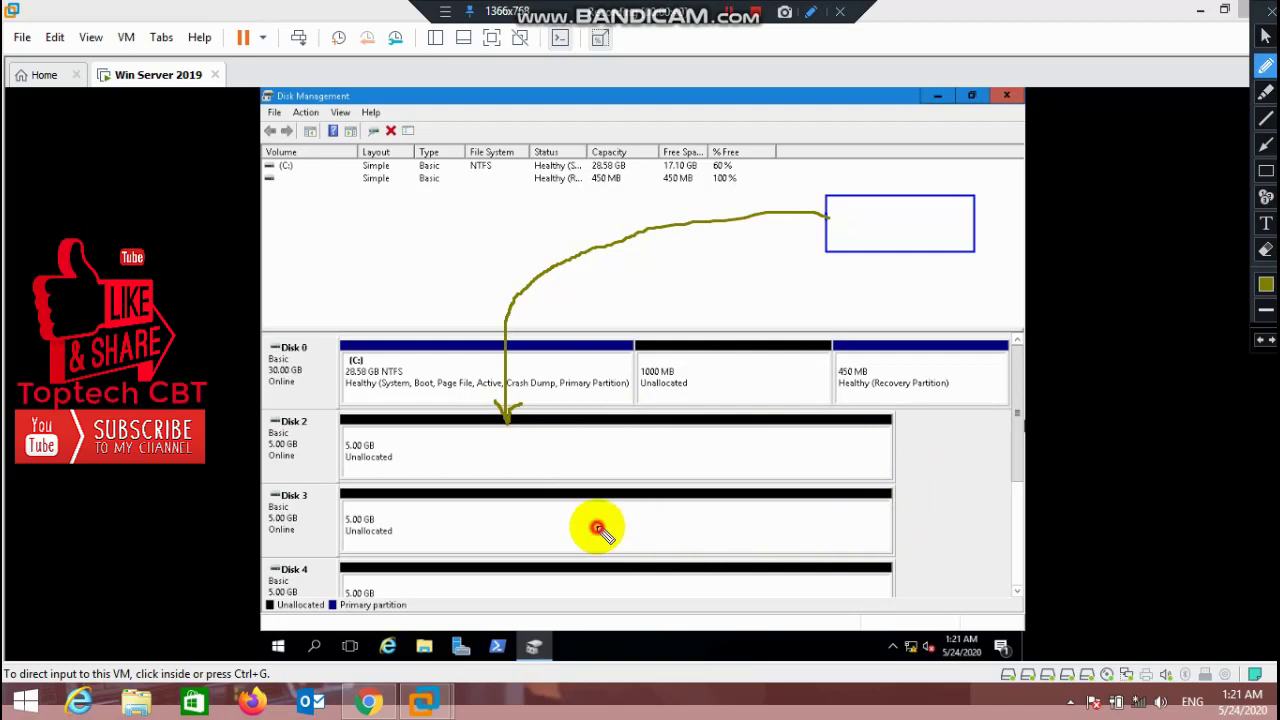
{"action": "left_click_drag", "start_coordinate": [596, 526], "coordinate": [654, 540]}
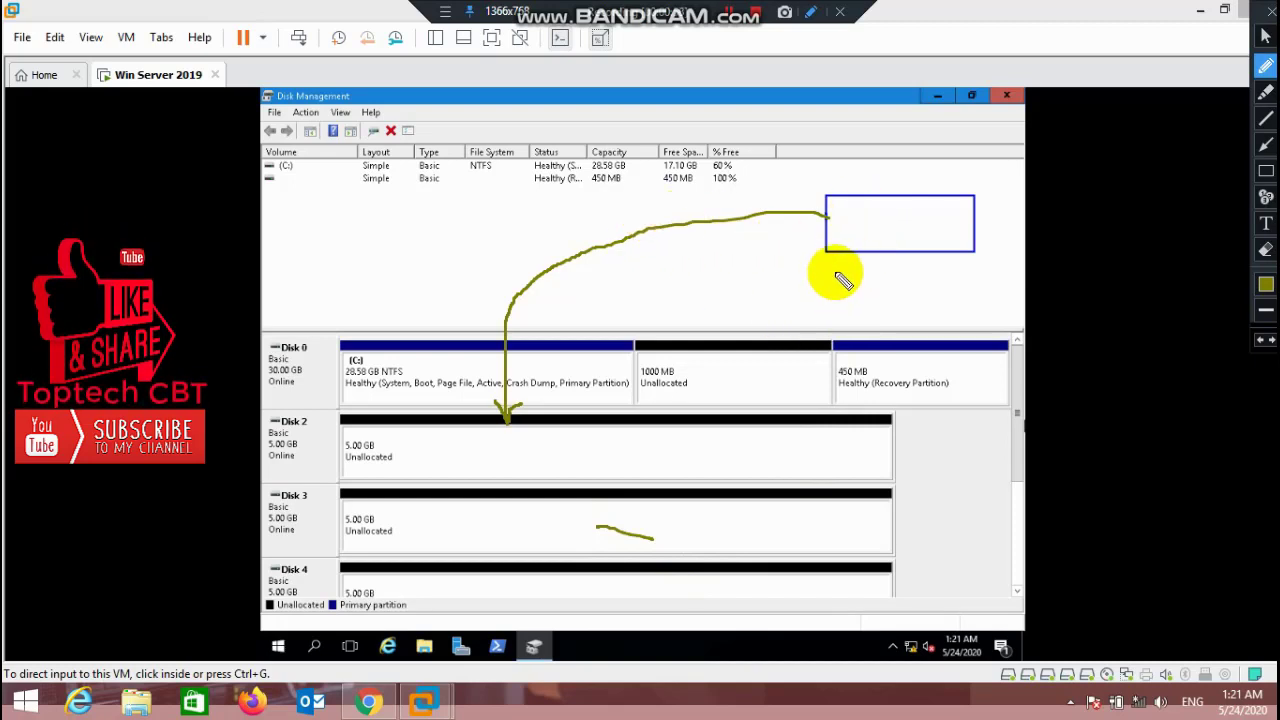
{"action": "mouse_move", "coordinate": [845, 277]}
{"action": "left_mouse_down"}
{"action": "mouse_move", "coordinate": [838, 290]}
{"action": "mouse_move", "coordinate": [850, 293]}
{"action": "mouse_move", "coordinate": [899, 279]}
{"action": "mouse_move", "coordinate": [937, 288]}
{"action": "left_mouse_up"}
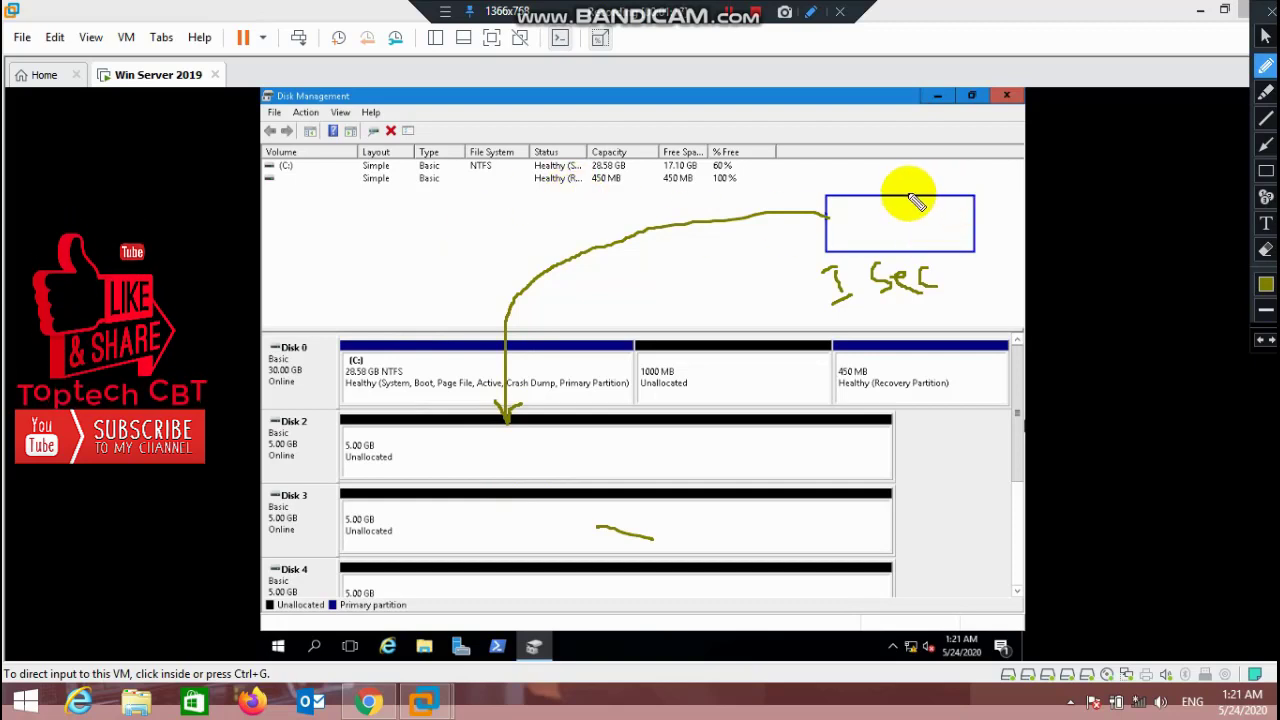
{"action": "left_click_drag", "start_coordinate": [900, 199], "coordinate": [903, 249]}
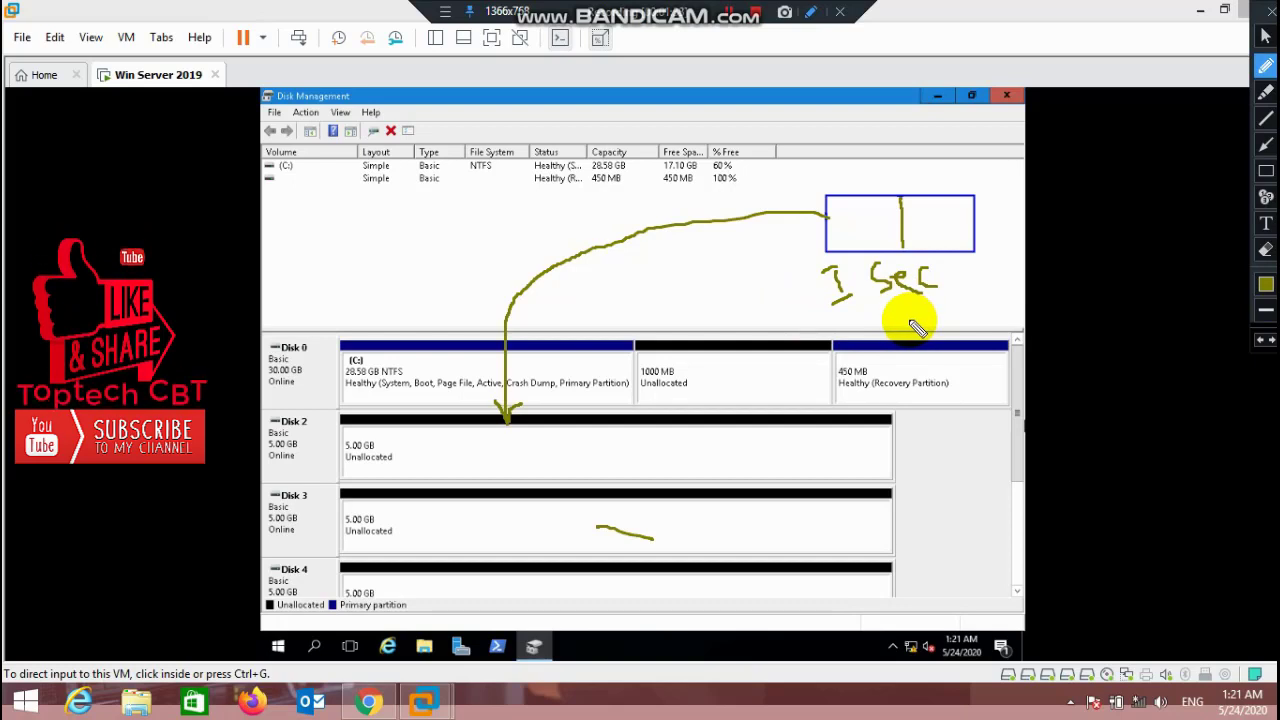
{"action": "left_click", "coordinate": [1266, 249]}
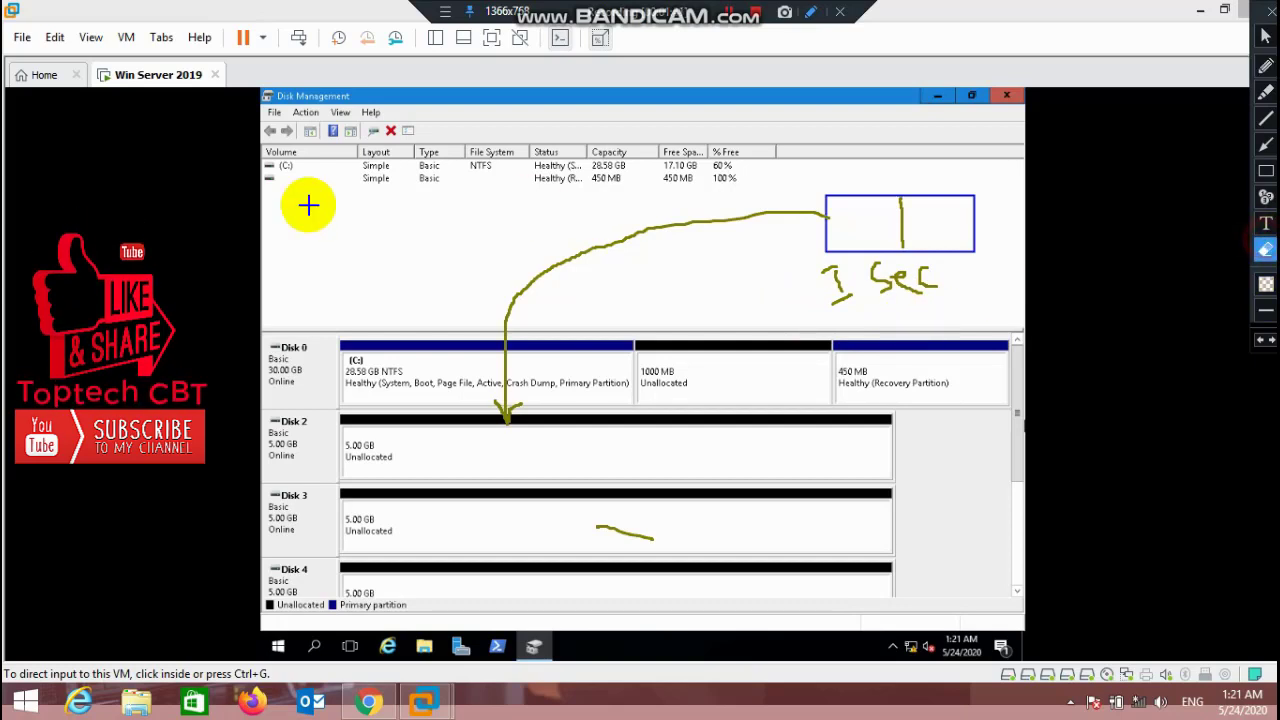
{"action": "left_click", "coordinate": [306, 130]}
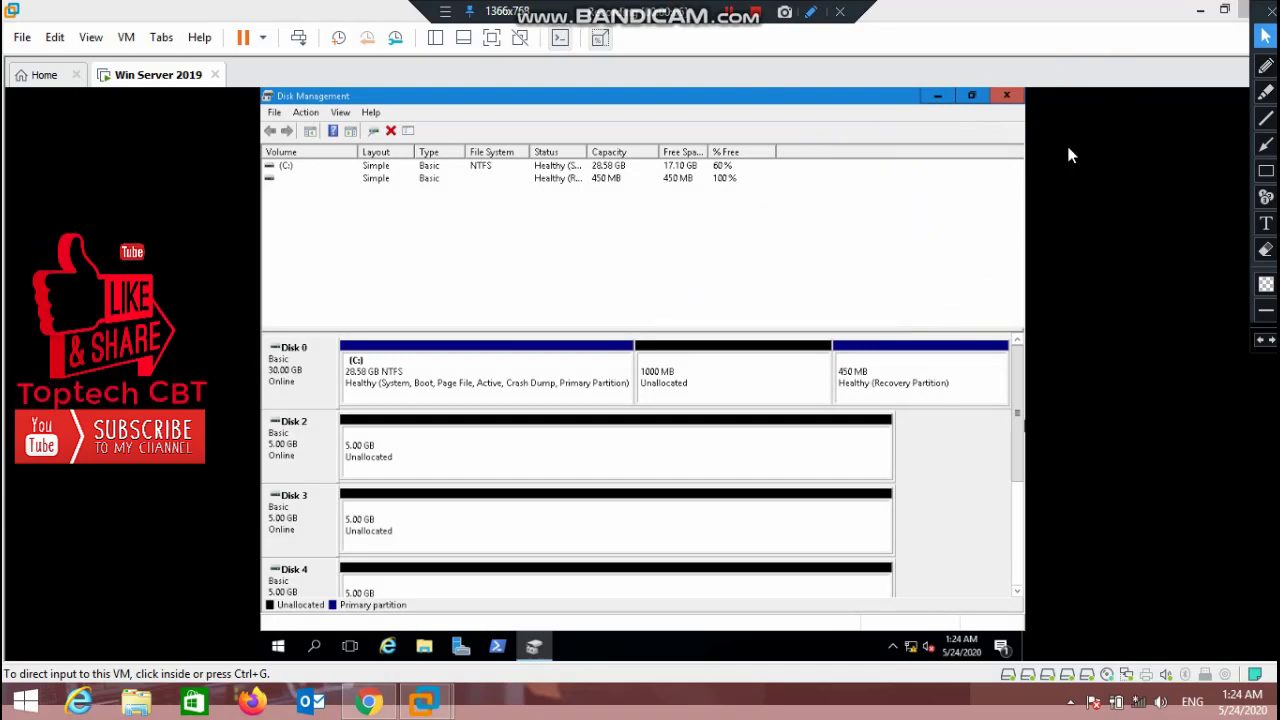
Step: Add a new 5 GB SCSI hard disk, split into multiple files, to the virtual machine and apply the settings
{"action": "left_click", "coordinate": [492, 42]}
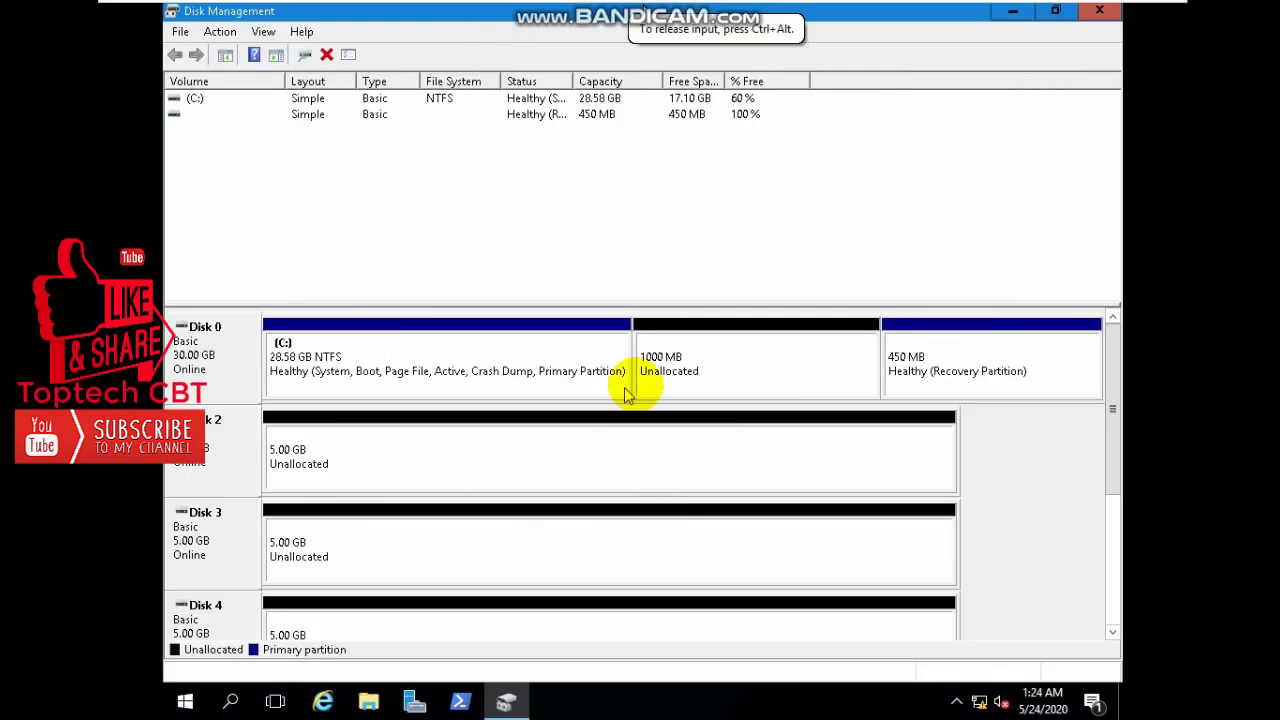
{"action": "left_click", "coordinate": [329, 456]}
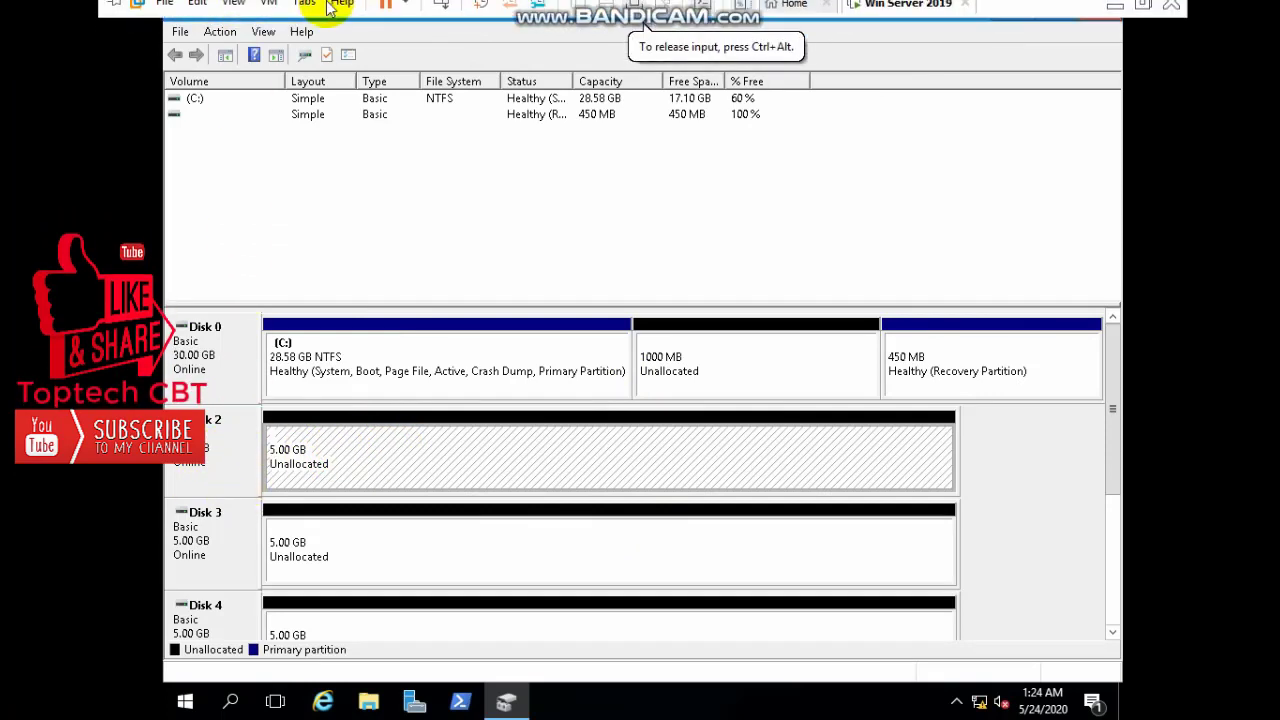
{"action": "left_click", "coordinate": [267, 14]}
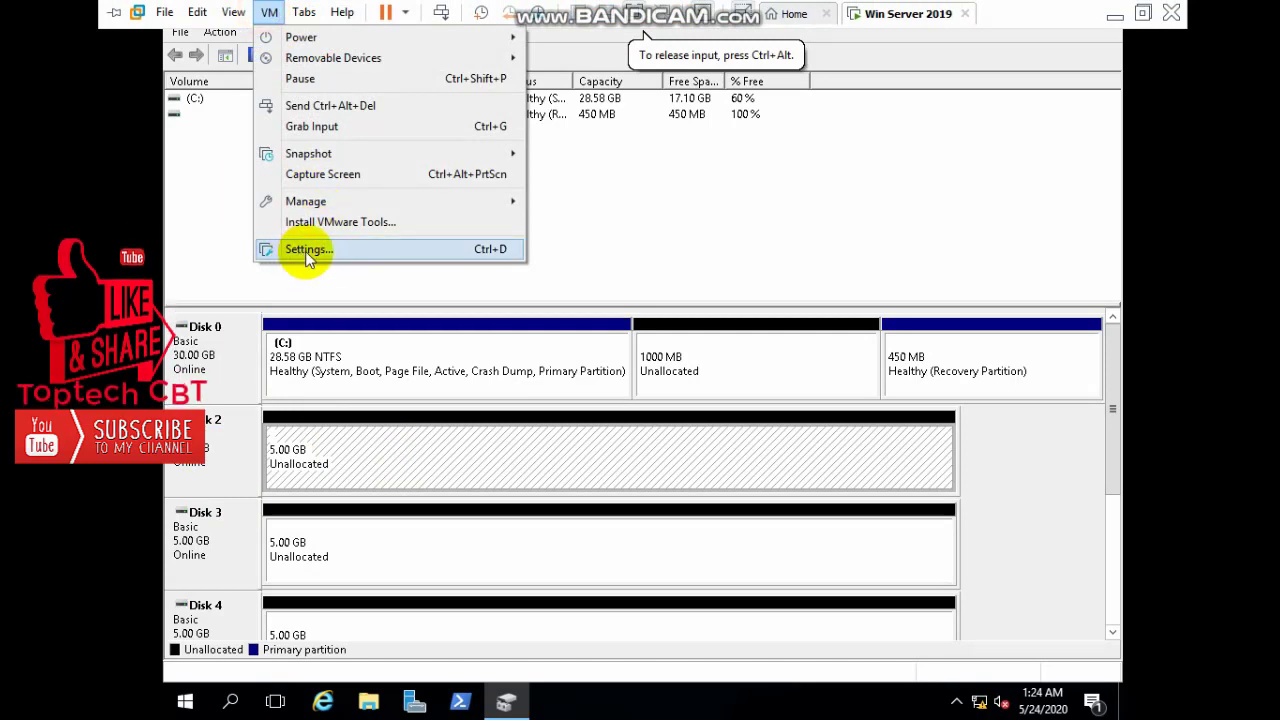
{"action": "left_click", "coordinate": [306, 252]}
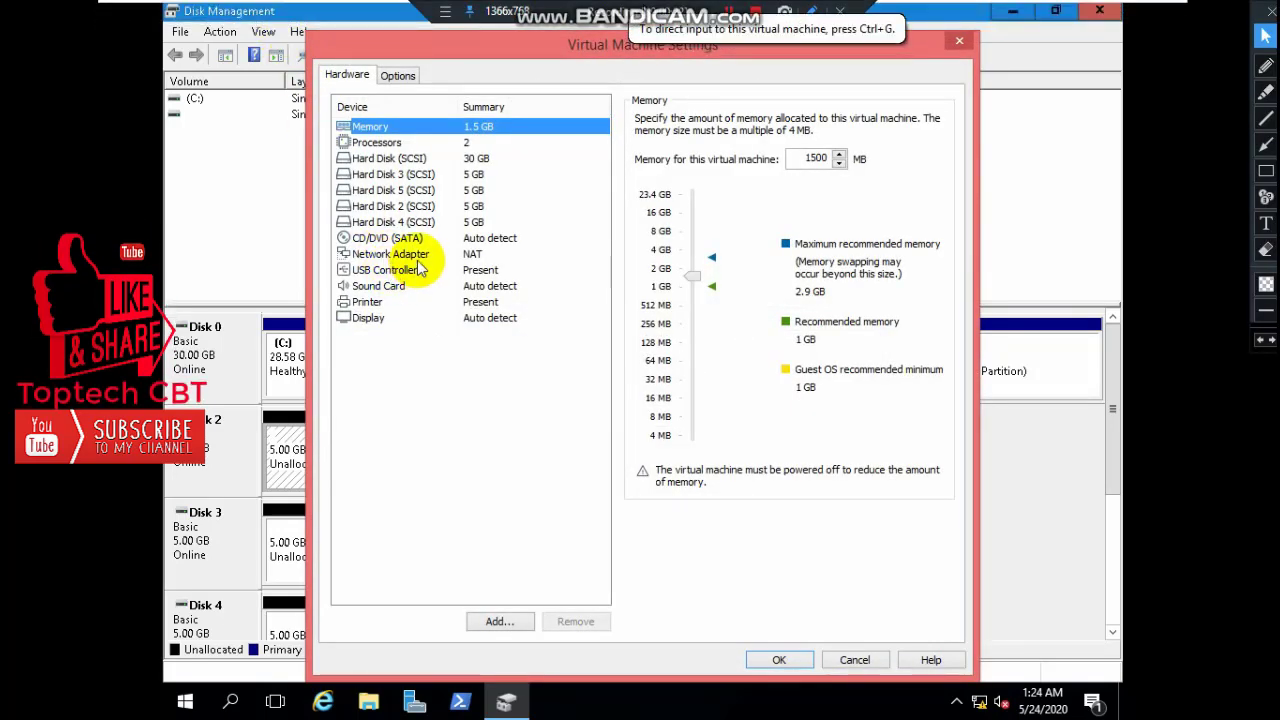
{"action": "left_click", "coordinate": [500, 621]}
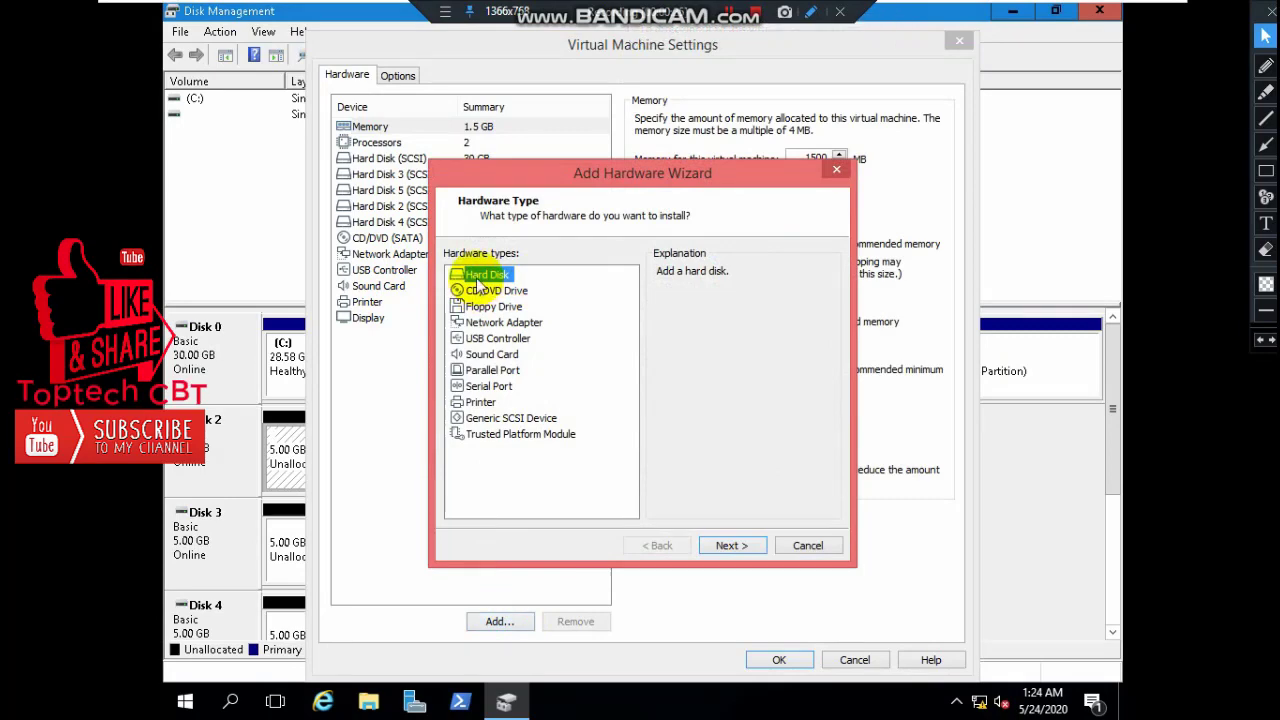
{"action": "left_click", "coordinate": [732, 545]}
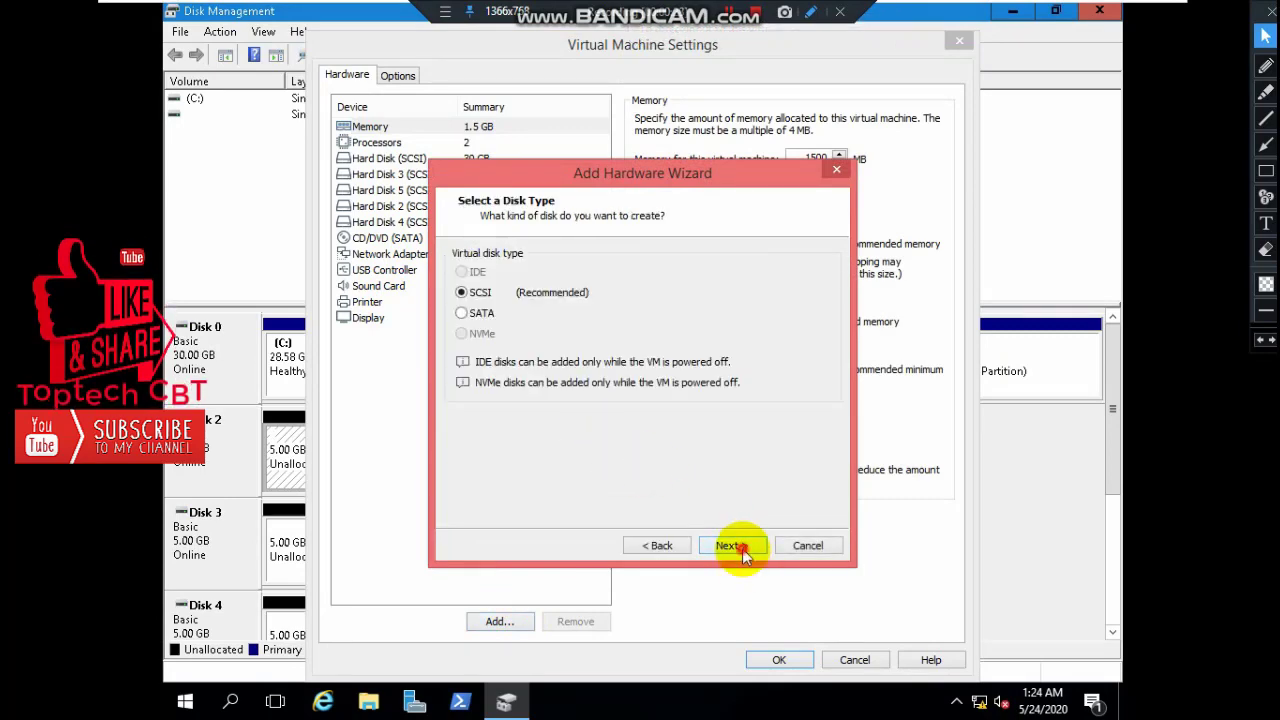
{"action": "left_click", "coordinate": [740, 553]}
{"action": "left_click", "coordinate": [730, 546]}
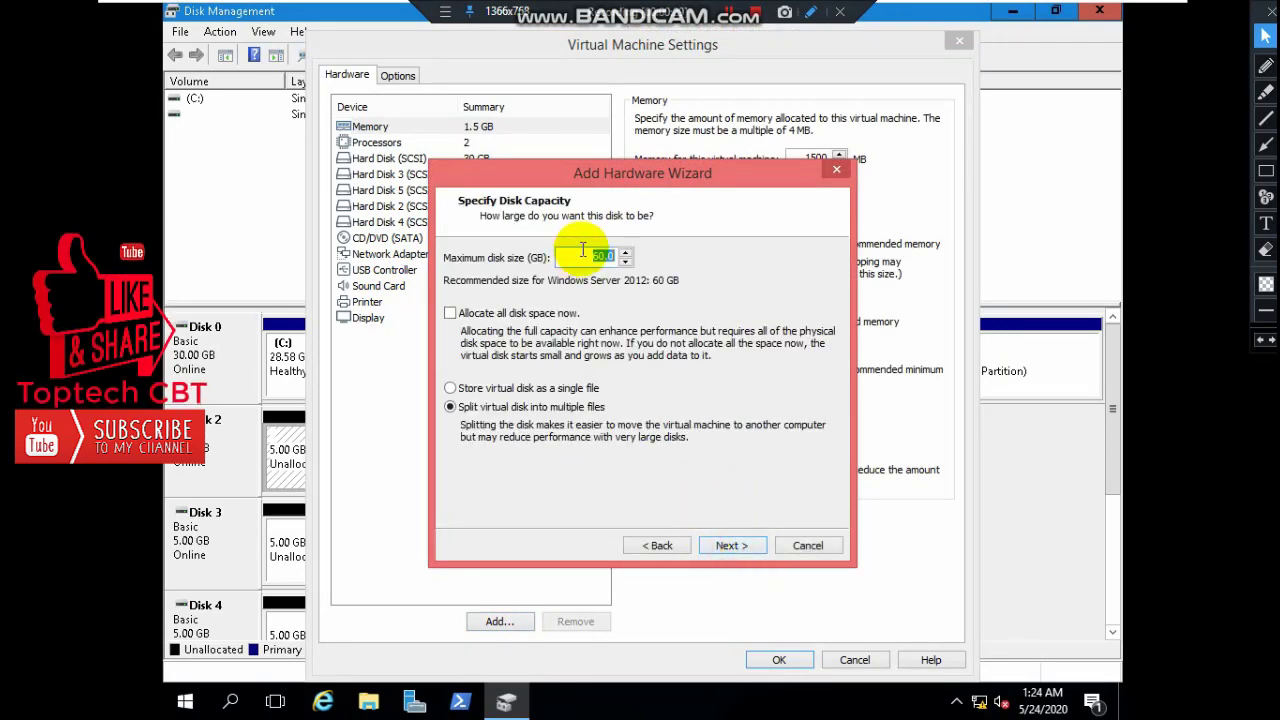
{"action": "type", "text": "5"}
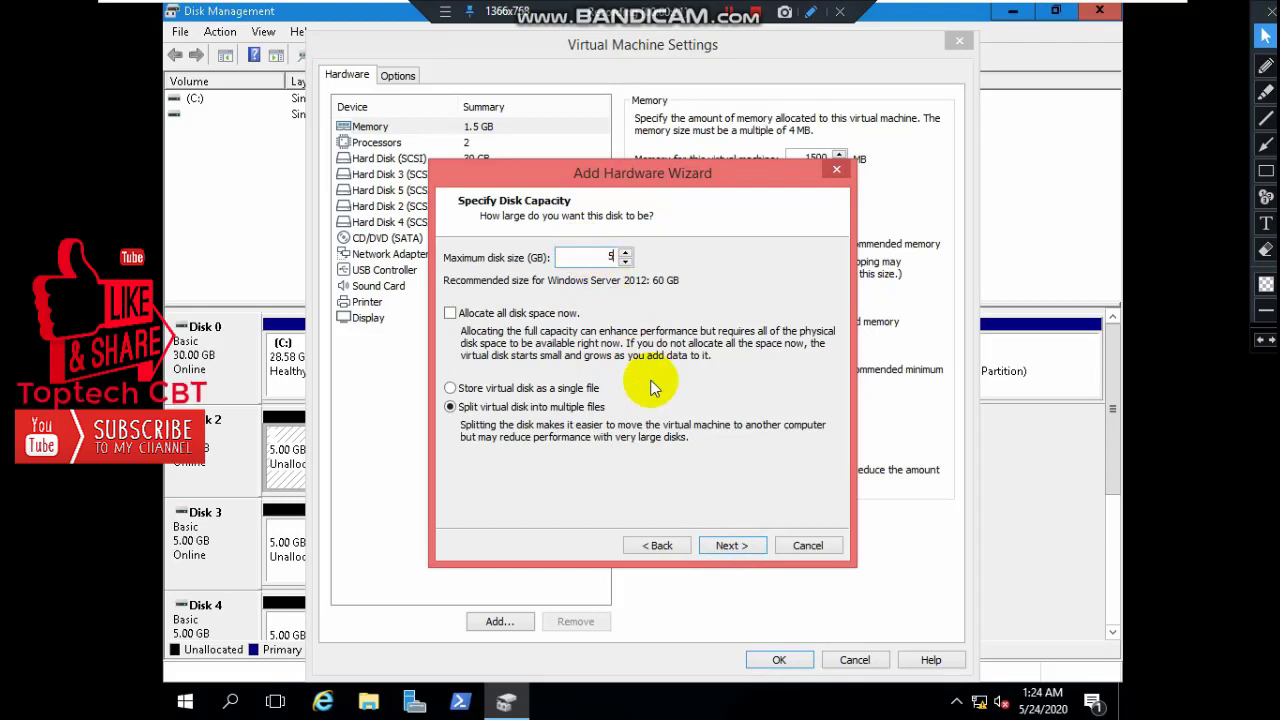
{"action": "left_click", "coordinate": [733, 546]}
{"action": "left_click", "coordinate": [741, 547]}
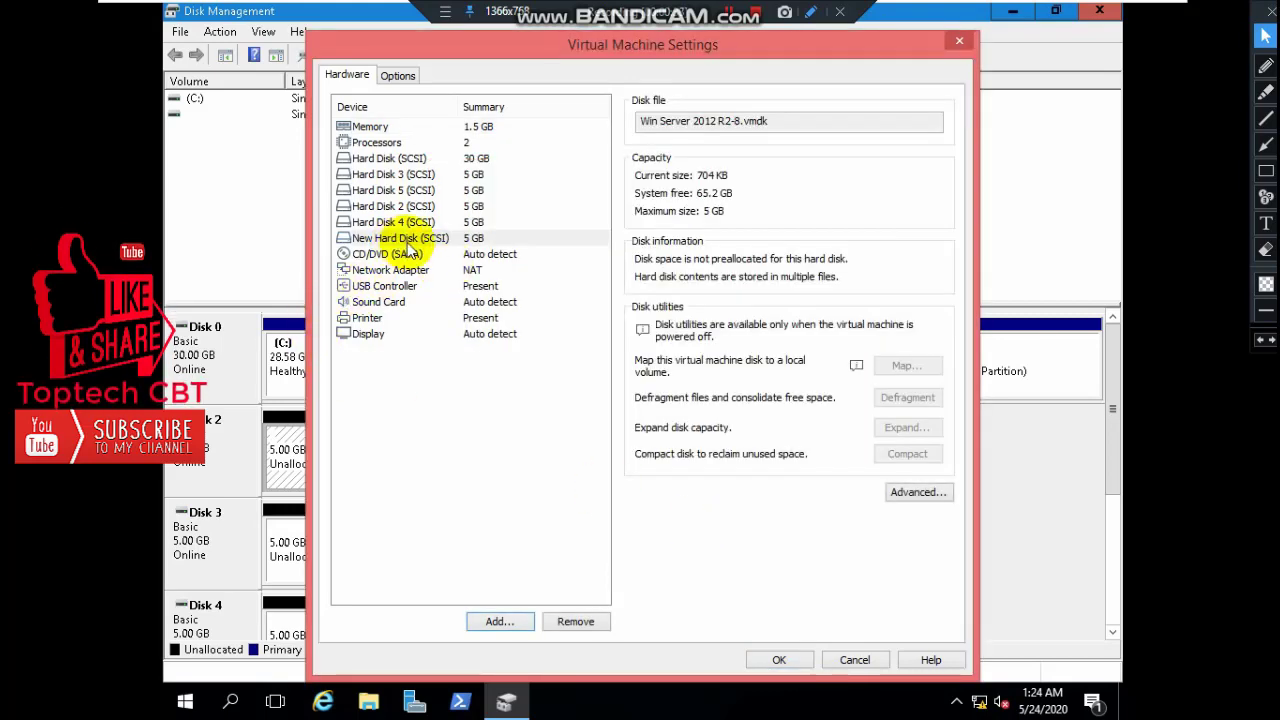
{"action": "left_click", "coordinate": [780, 658]}
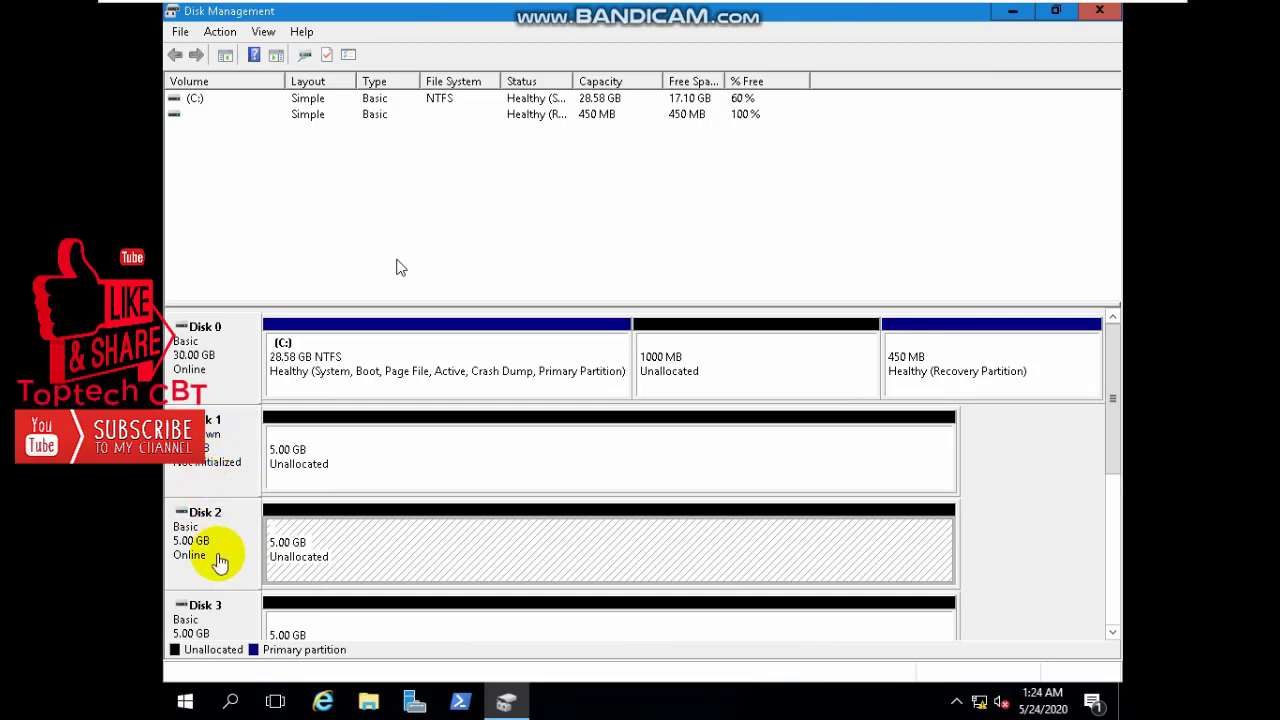
Step: Initialize the new Disk 1 with the MBR partition style
{"action": "left_click", "coordinate": [211, 432]}
{"action": "right_click", "coordinate": [211, 432]}
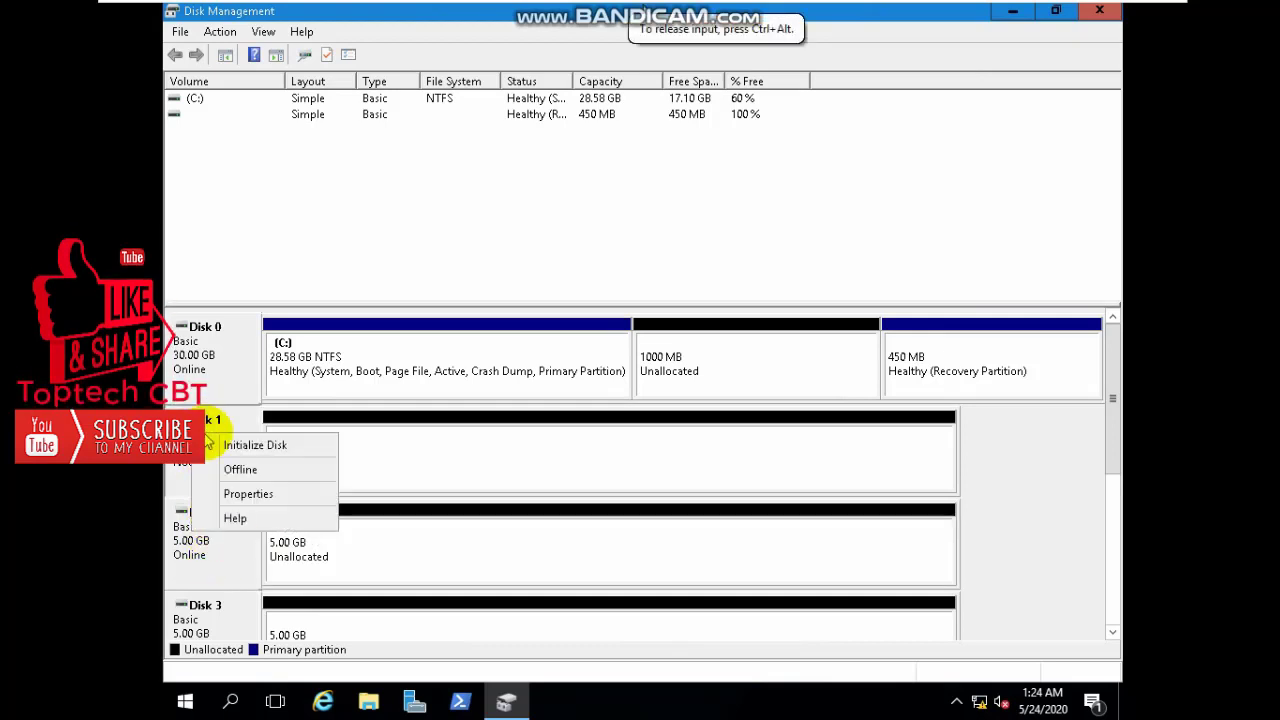
{"action": "left_click", "coordinate": [276, 448]}
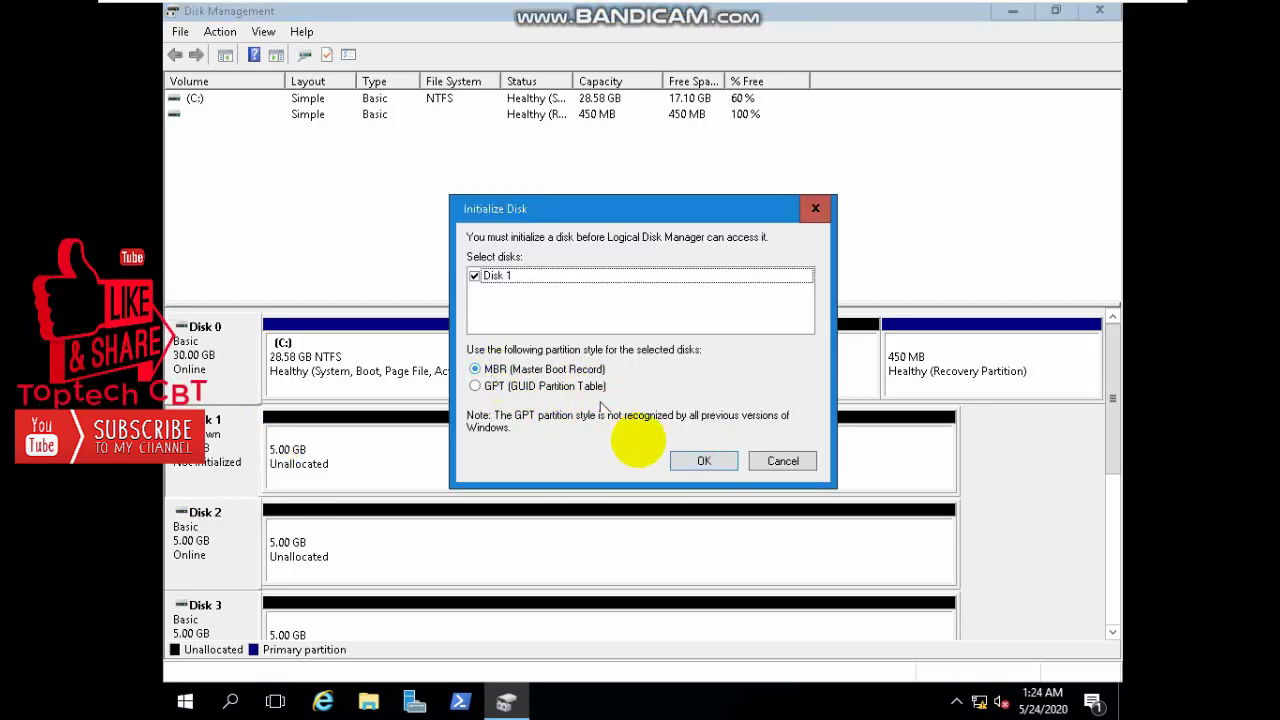
{"action": "left_click", "coordinate": [700, 458]}
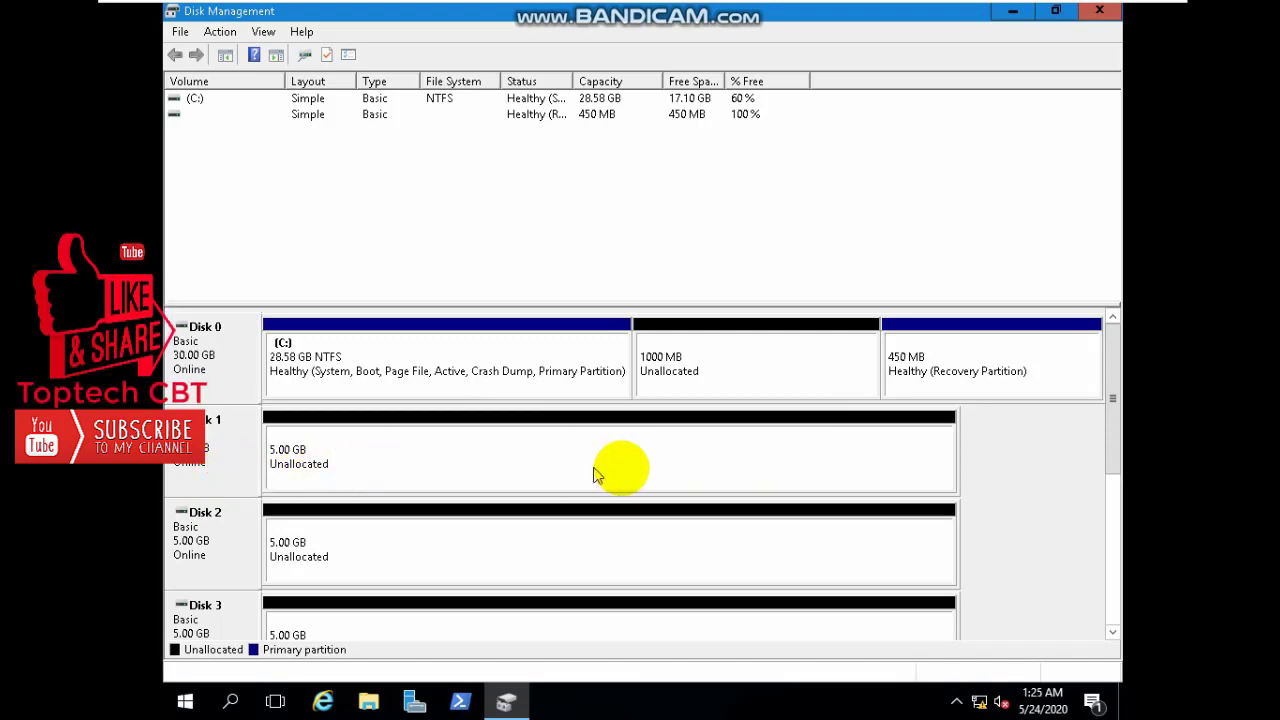
Step: Start a new spanned volume from Disk 1's unallocated space and add Disk 2 to the selected disks
{"action": "right_click", "coordinate": [501, 452]}
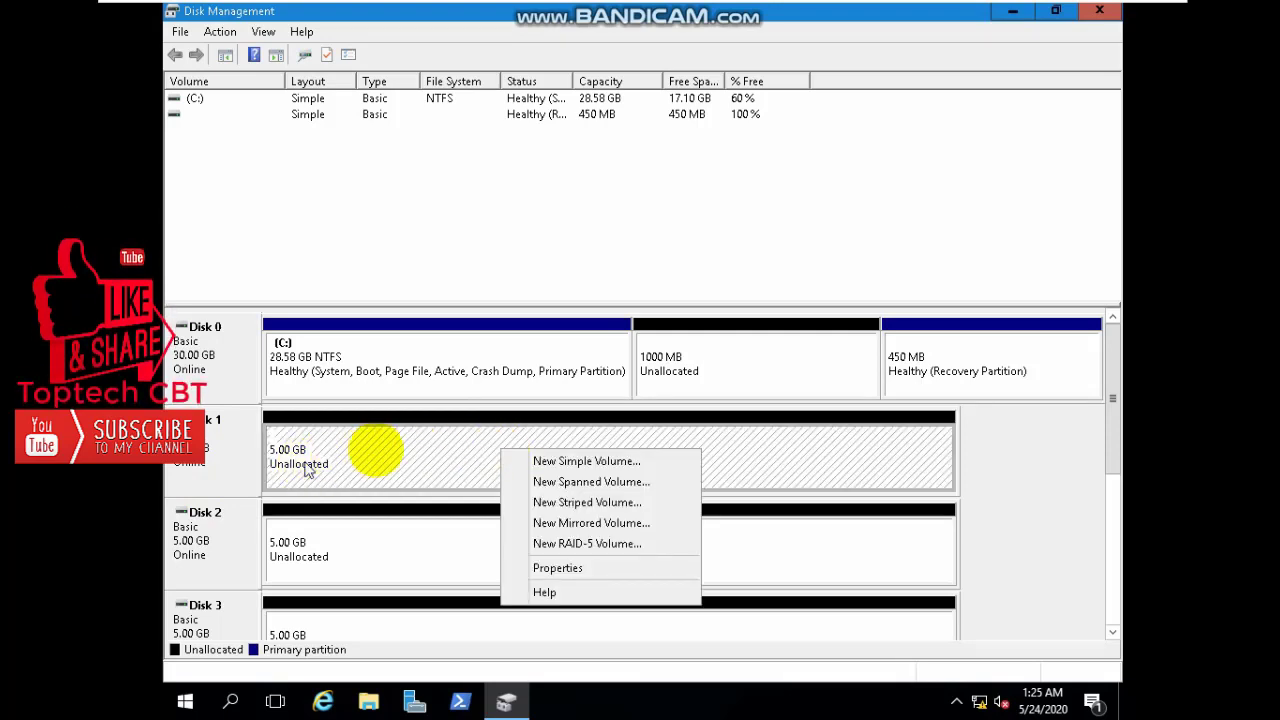
{"action": "left_click", "coordinate": [560, 484]}
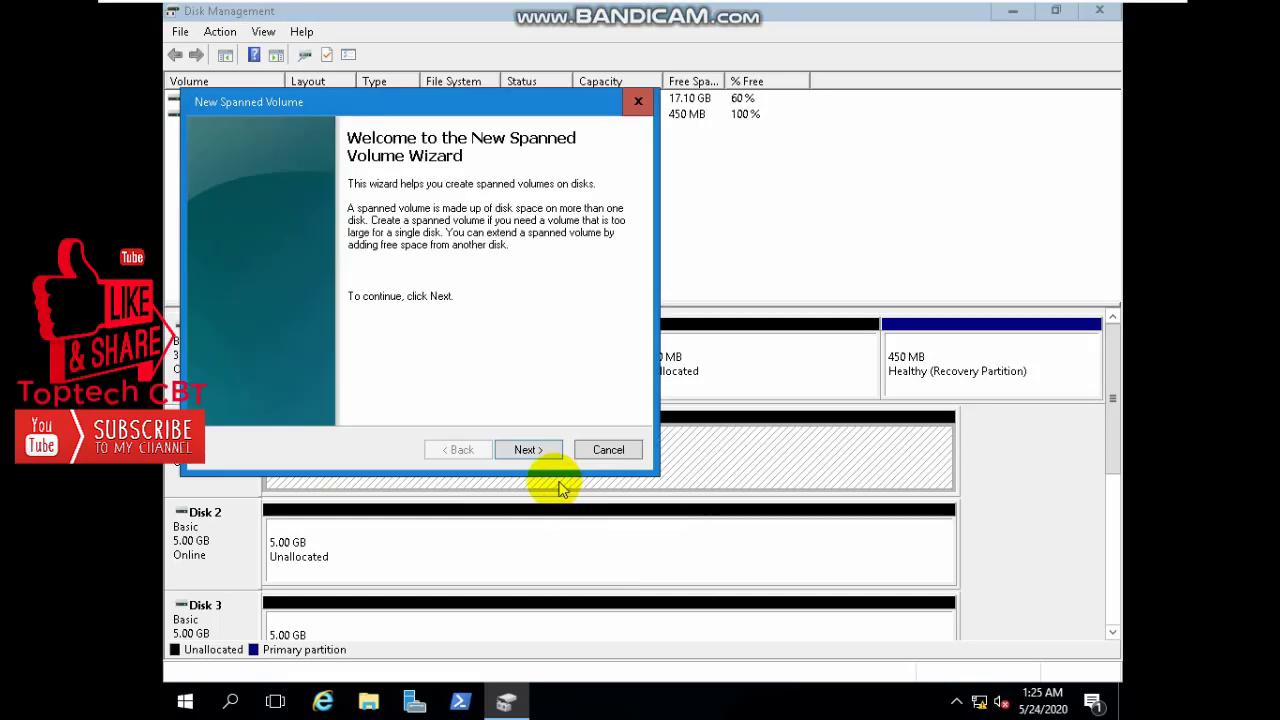
{"action": "left_click", "coordinate": [522, 449]}
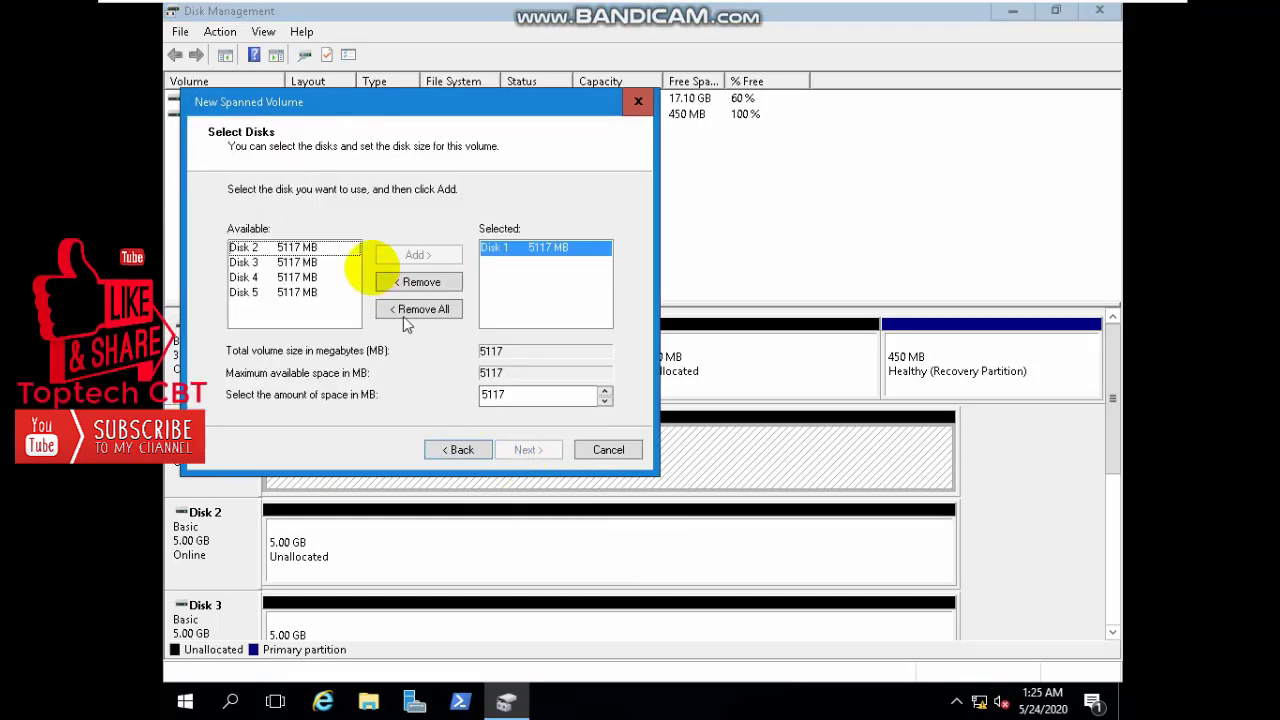
{"action": "left_click", "coordinate": [295, 247]}
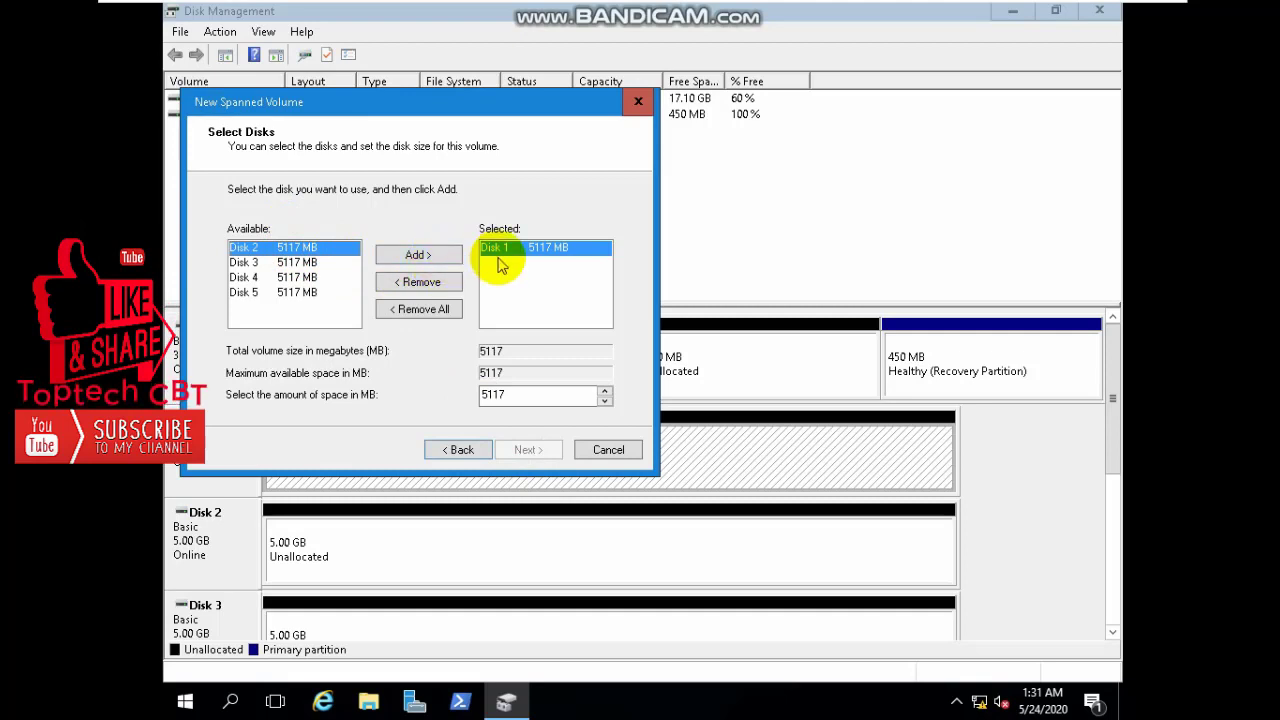
{"action": "left_click", "coordinate": [420, 256]}
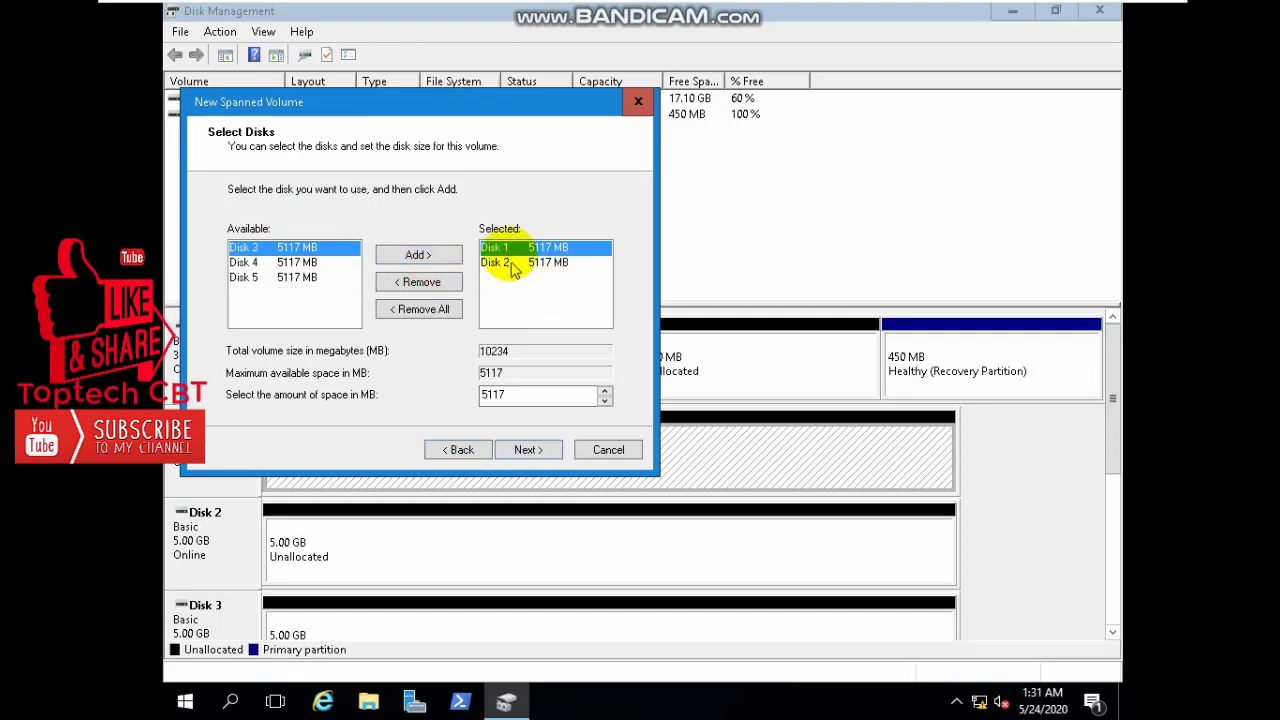
Step: Allocate 3000 MB on Disk 1 and 4000 MB on Disk 2 for the new spanned volume
{"action": "left_click_drag", "start_coordinate": [518, 394], "coordinate": [457, 396]}
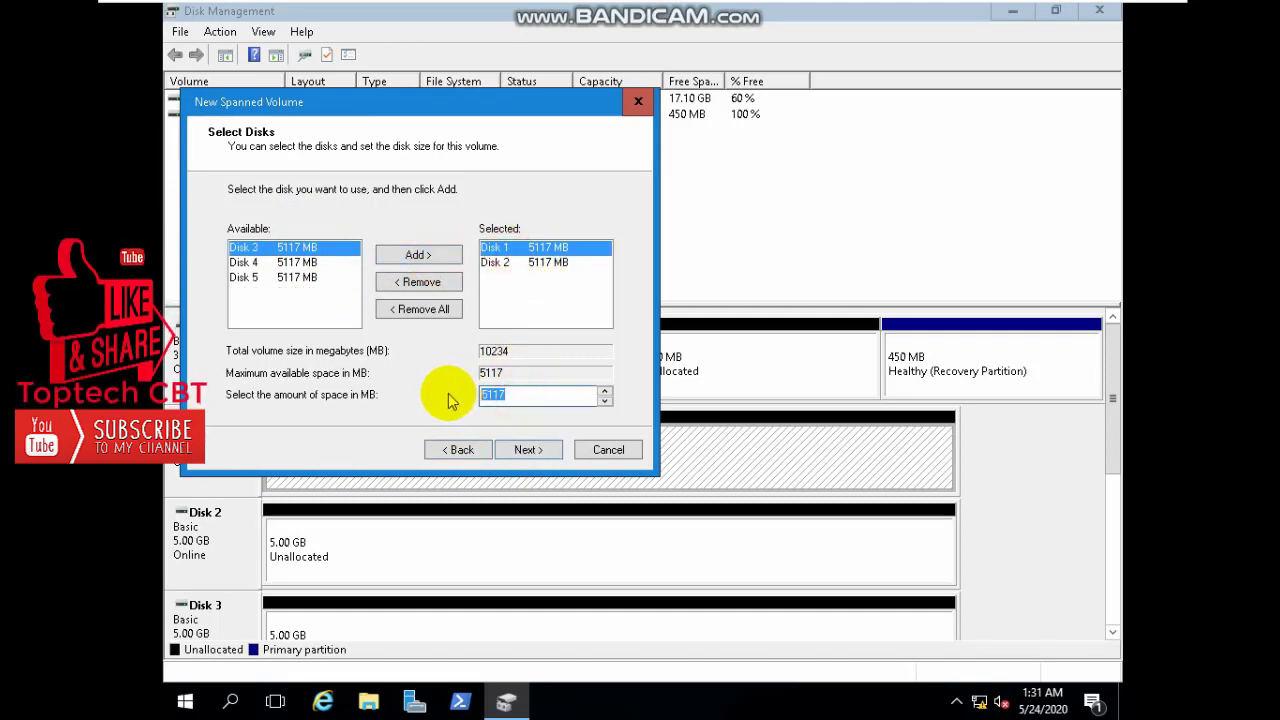
{"action": "type", "text": "3000"}
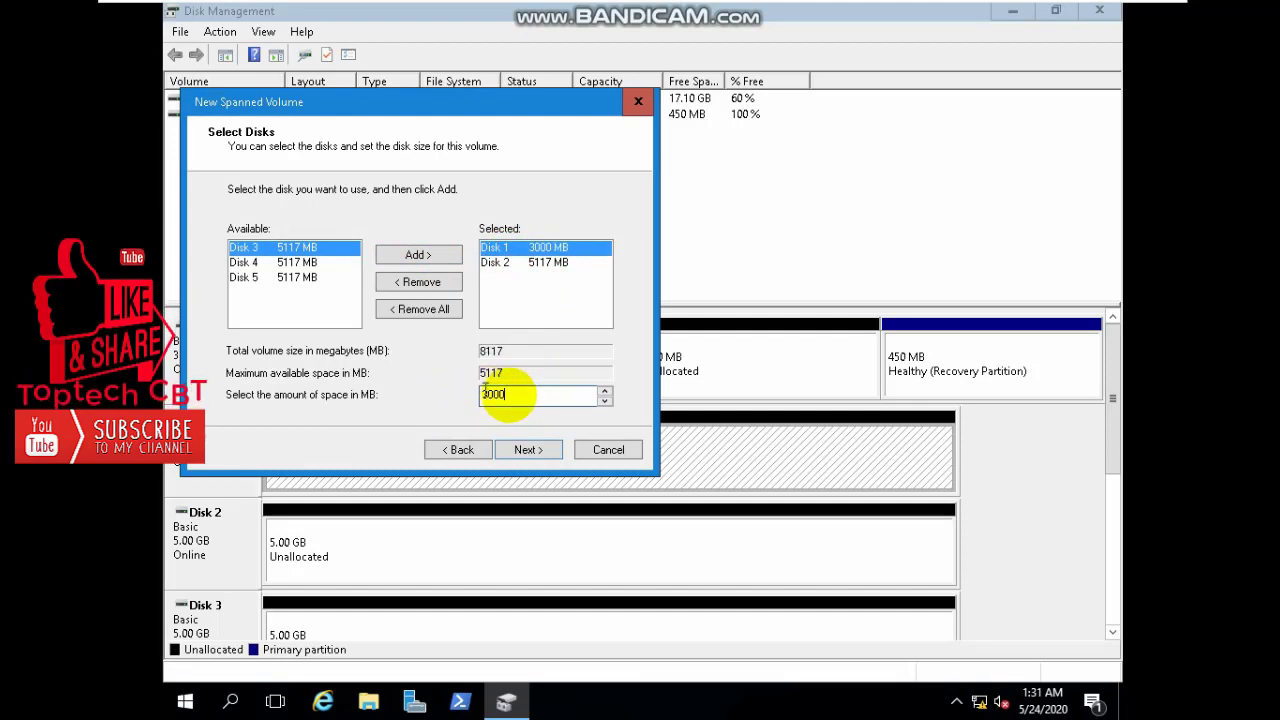
{"action": "left_click", "coordinate": [523, 262]}
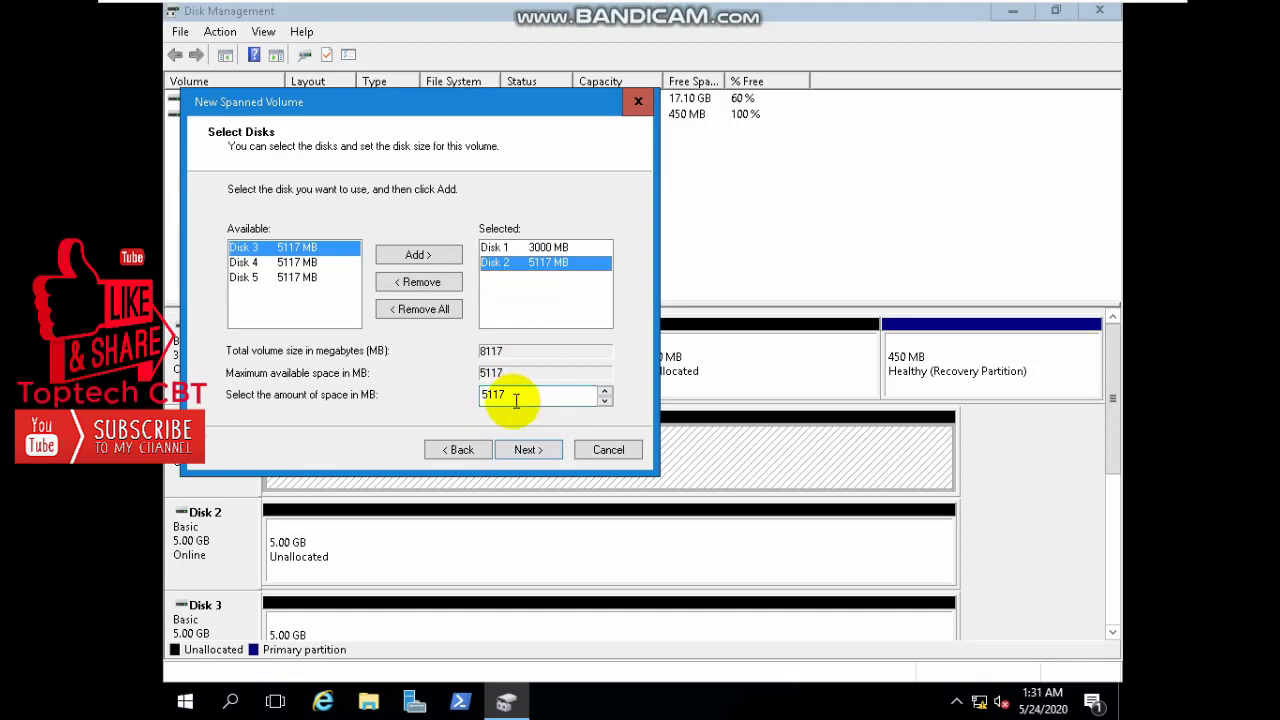
{"action": "left_click_drag", "start_coordinate": [514, 396], "coordinate": [459, 396]}
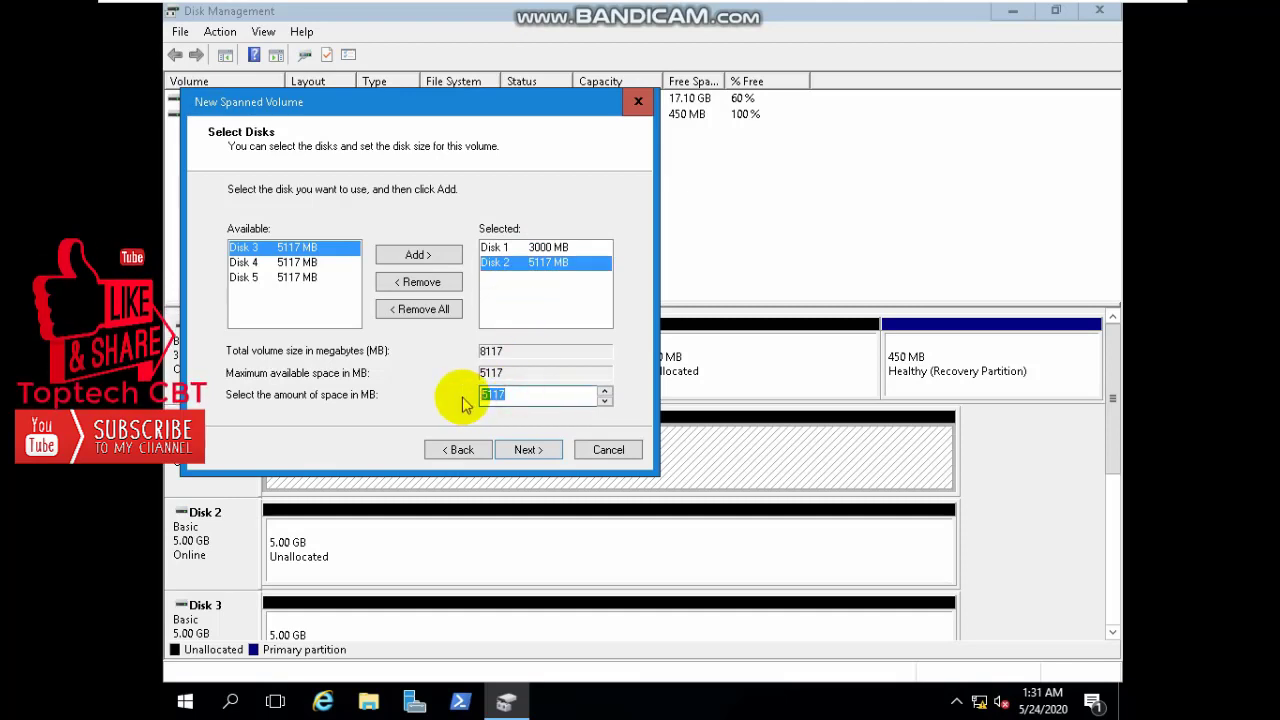
{"action": "type", "text": "4000"}
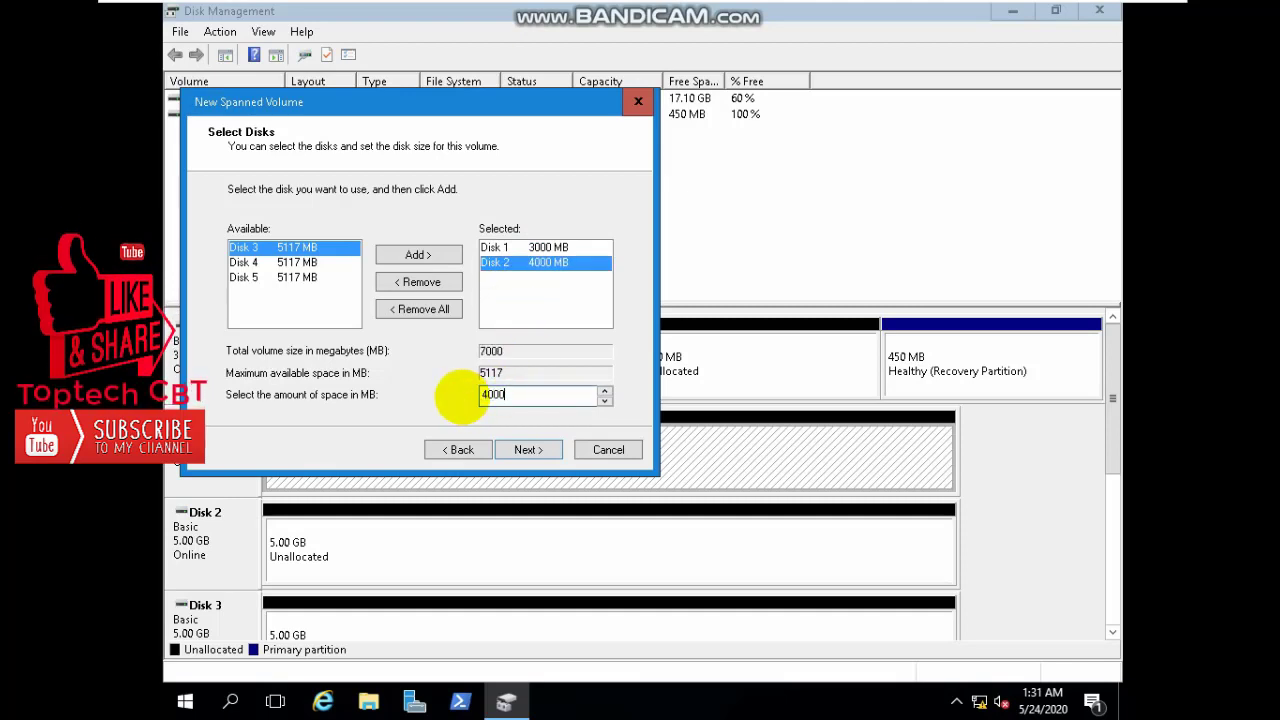
{"action": "left_click", "coordinate": [521, 455]}
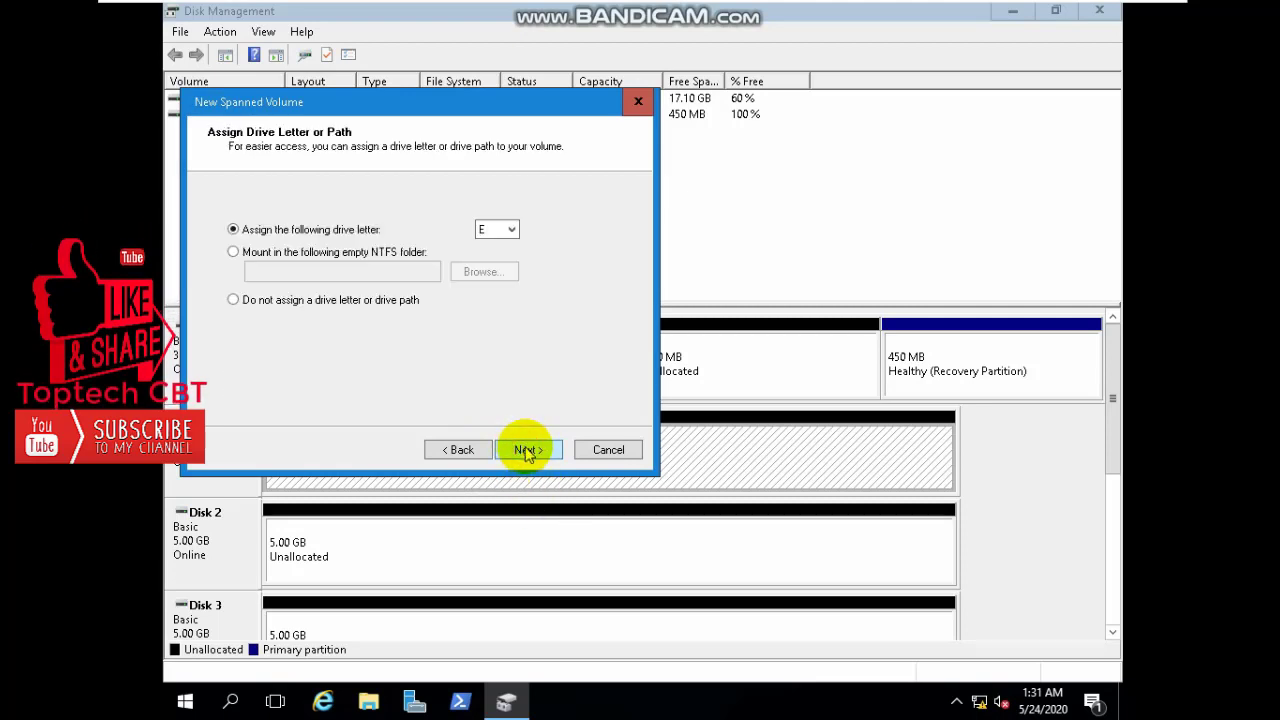
{"action": "left_click", "coordinate": [463, 450]}
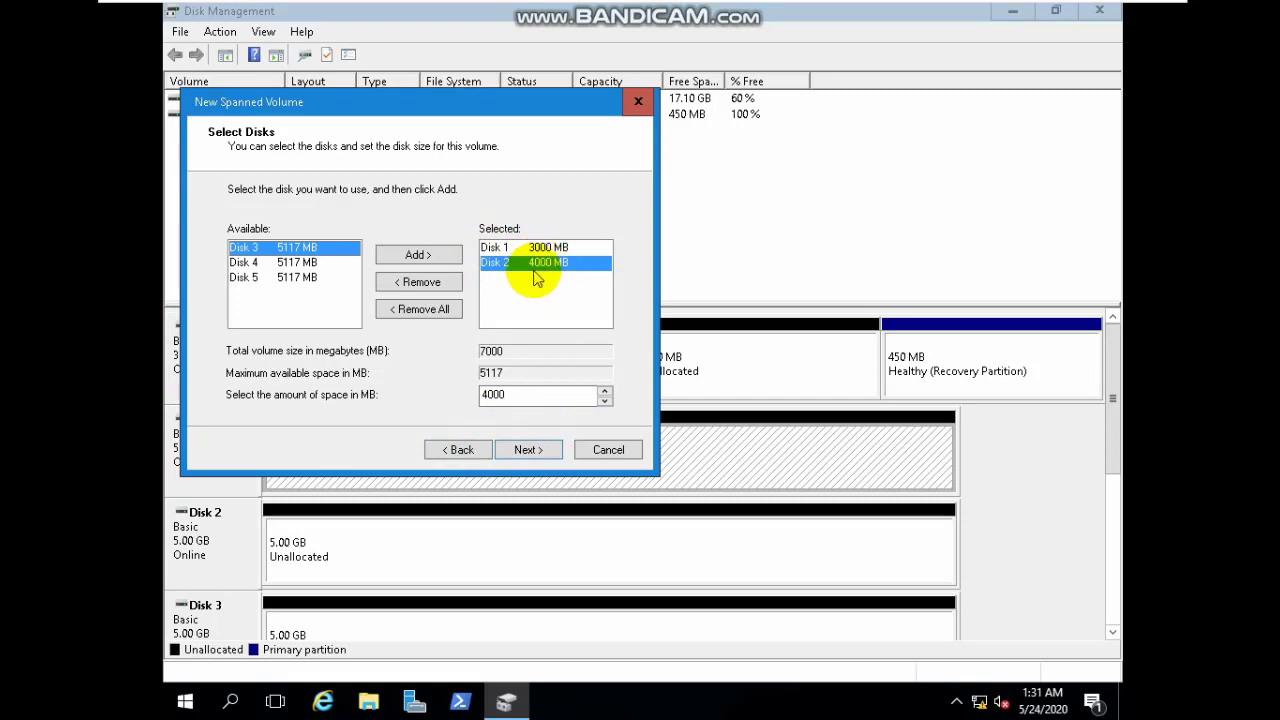
{"action": "left_click", "coordinate": [515, 347]}
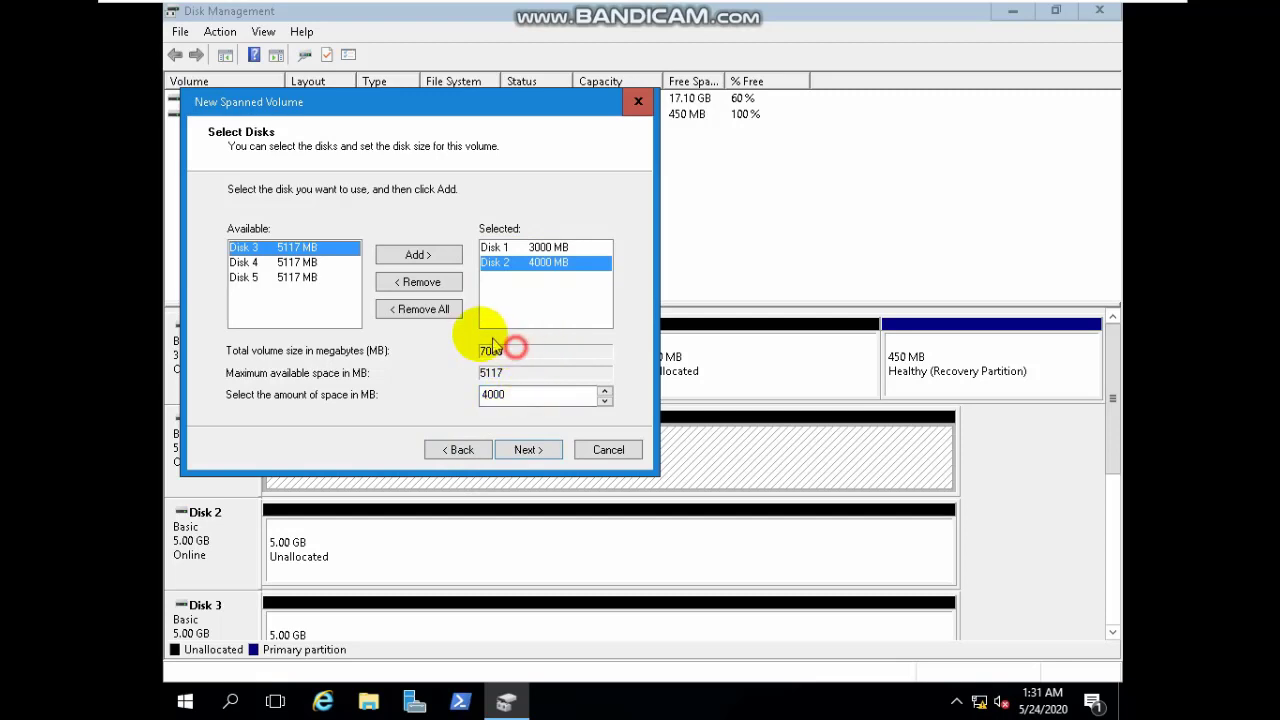
{"action": "left_click", "coordinate": [525, 450]}
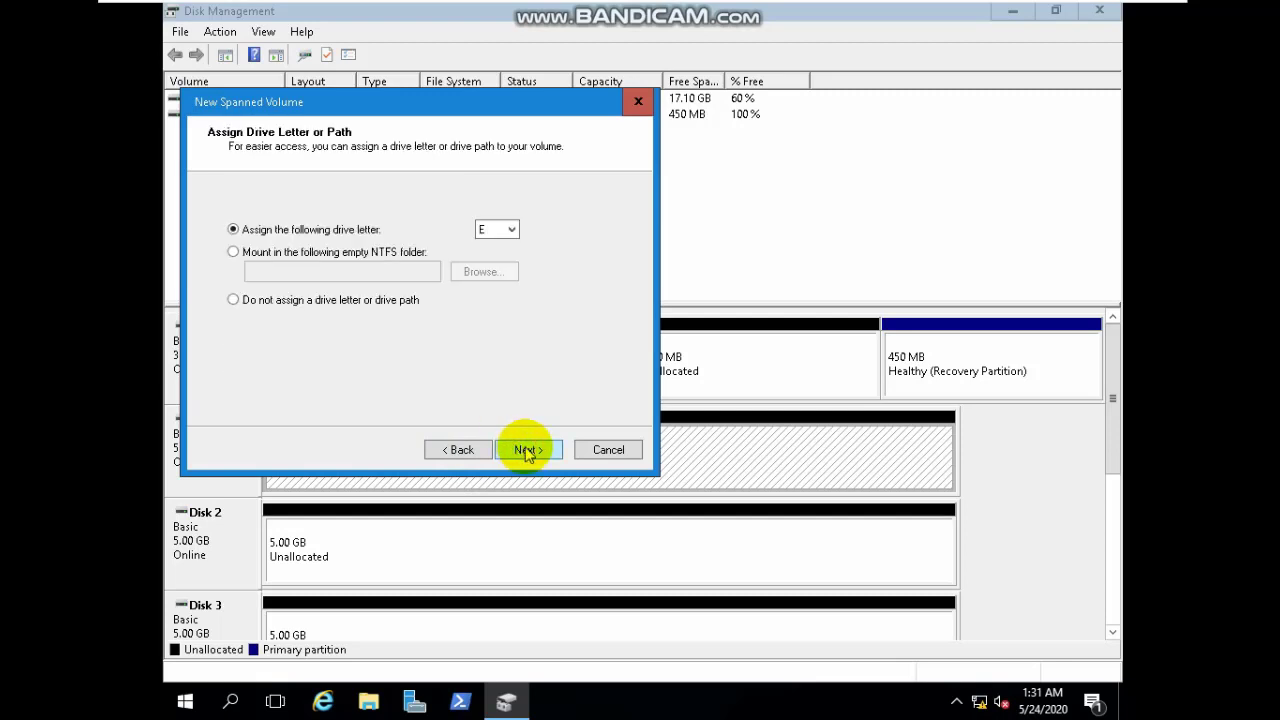
Step: Create the volume with drive letter E, label Spanned and a quick NTFS format, accepting the conversion to dynamic disks
{"action": "left_click", "coordinate": [527, 450]}
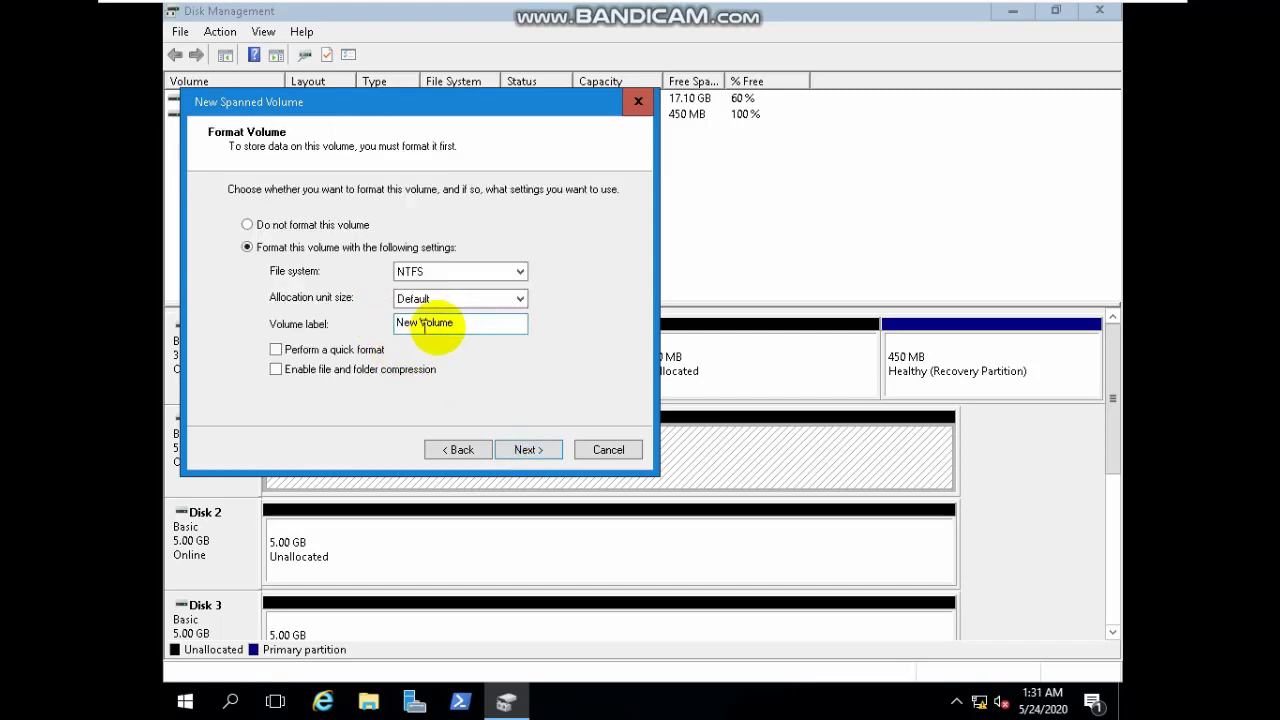
{"action": "left_click", "coordinate": [463, 322]}
{"action": "left_click_drag", "start_coordinate": [463, 322], "coordinate": [346, 306]}
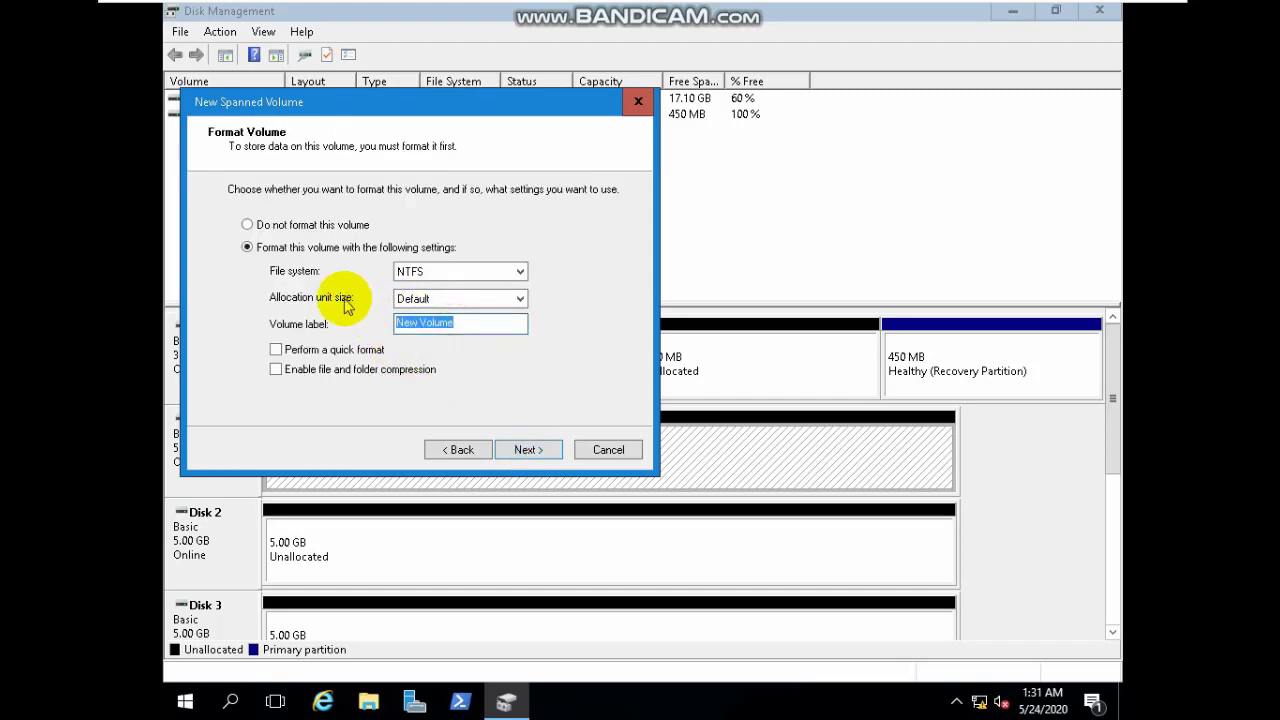
{"action": "type", "text": "Spanned"}
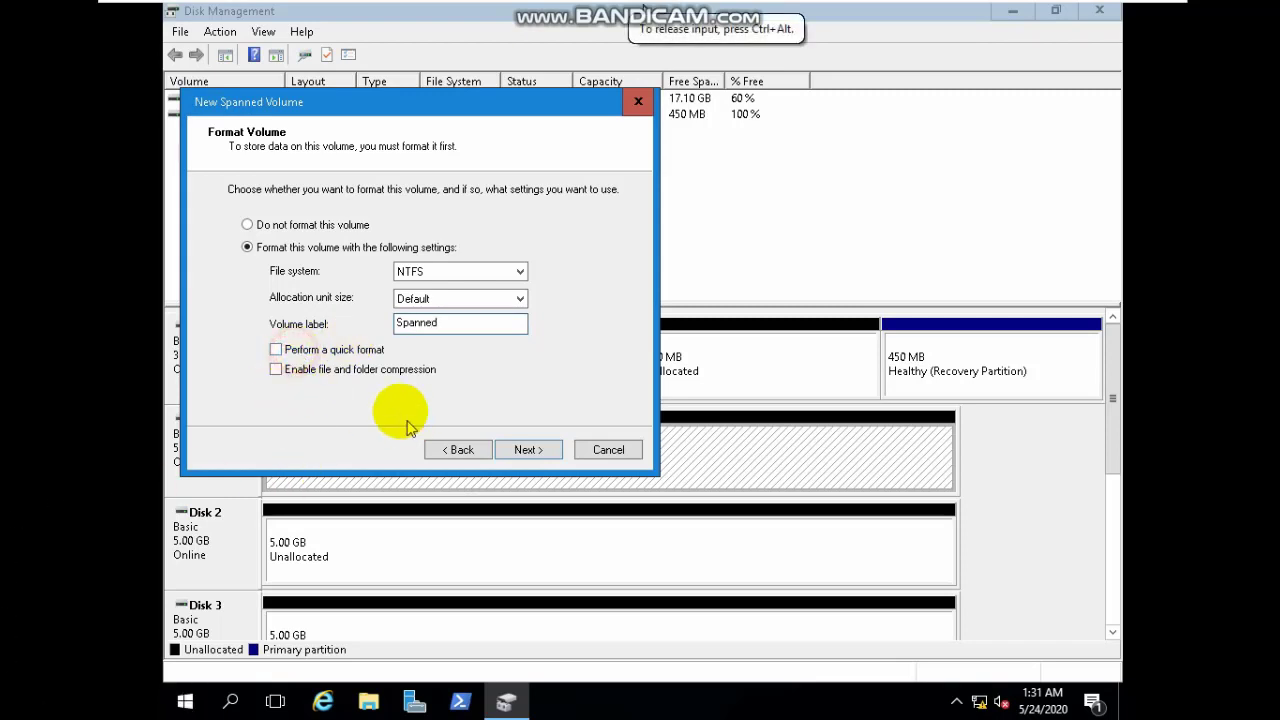
{"action": "left_click", "coordinate": [276, 349]}
{"action": "left_click", "coordinate": [522, 451]}
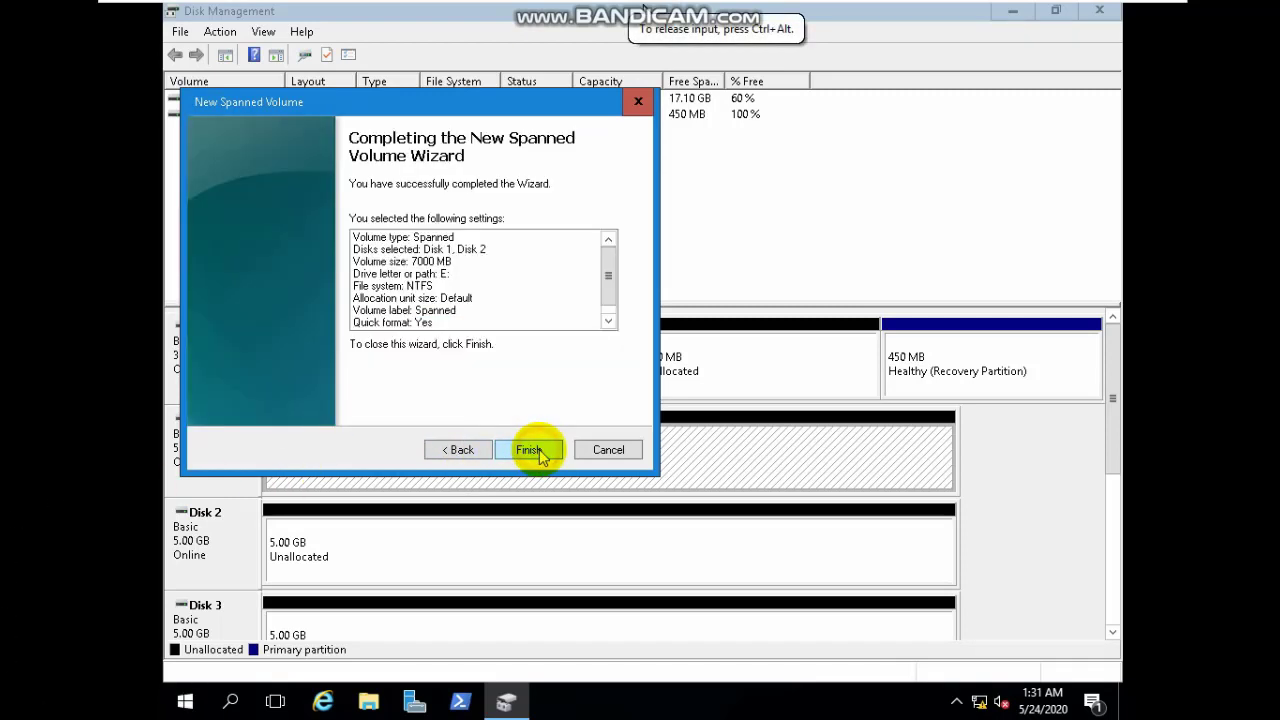
{"action": "left_click", "coordinate": [539, 449]}
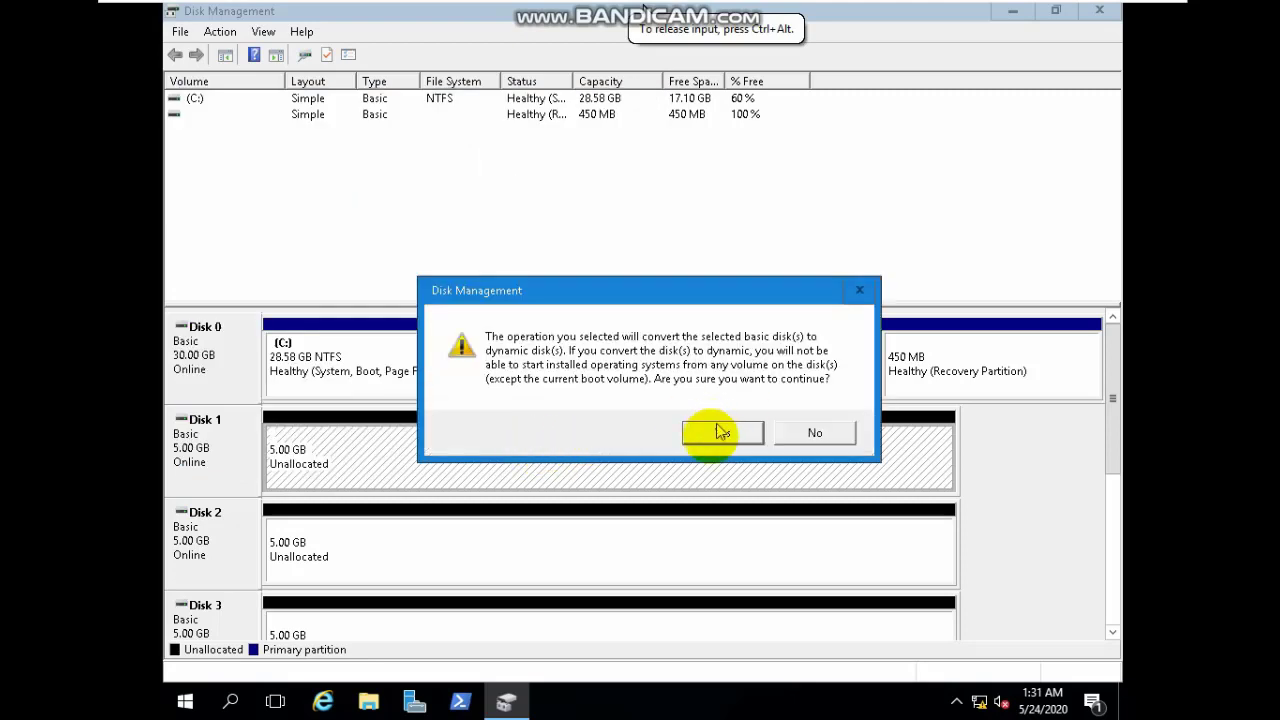
{"action": "left_click", "coordinate": [710, 434]}
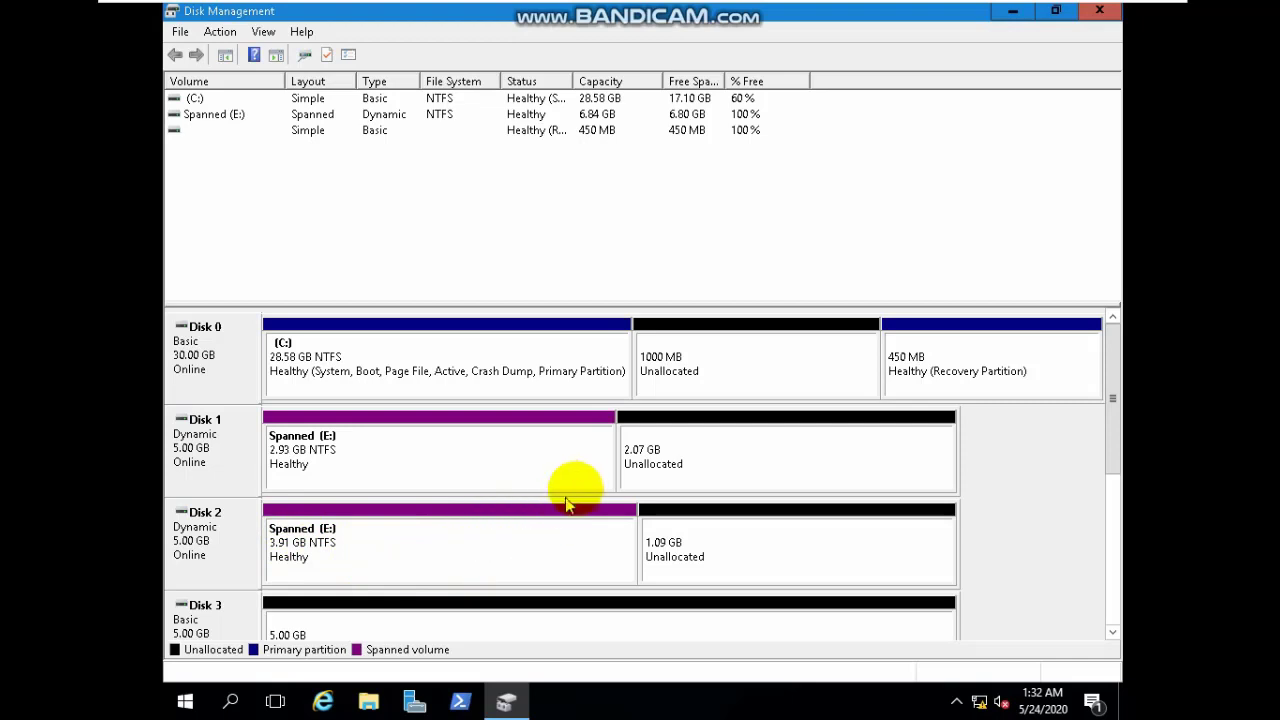
Step: Extend the Spanned (E:) volume with the full 2117 MB of unallocated space on Disk 1
{"action": "left_click", "coordinate": [588, 452]}
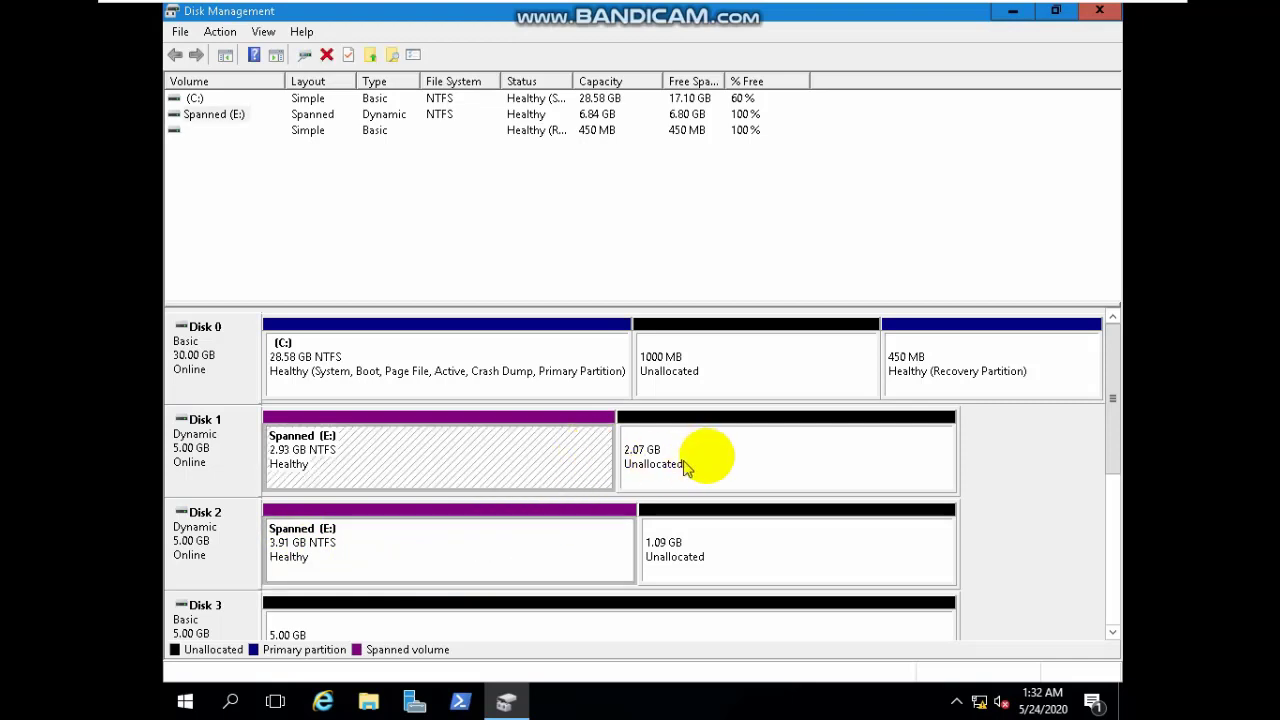
{"action": "left_click", "coordinate": [750, 448]}
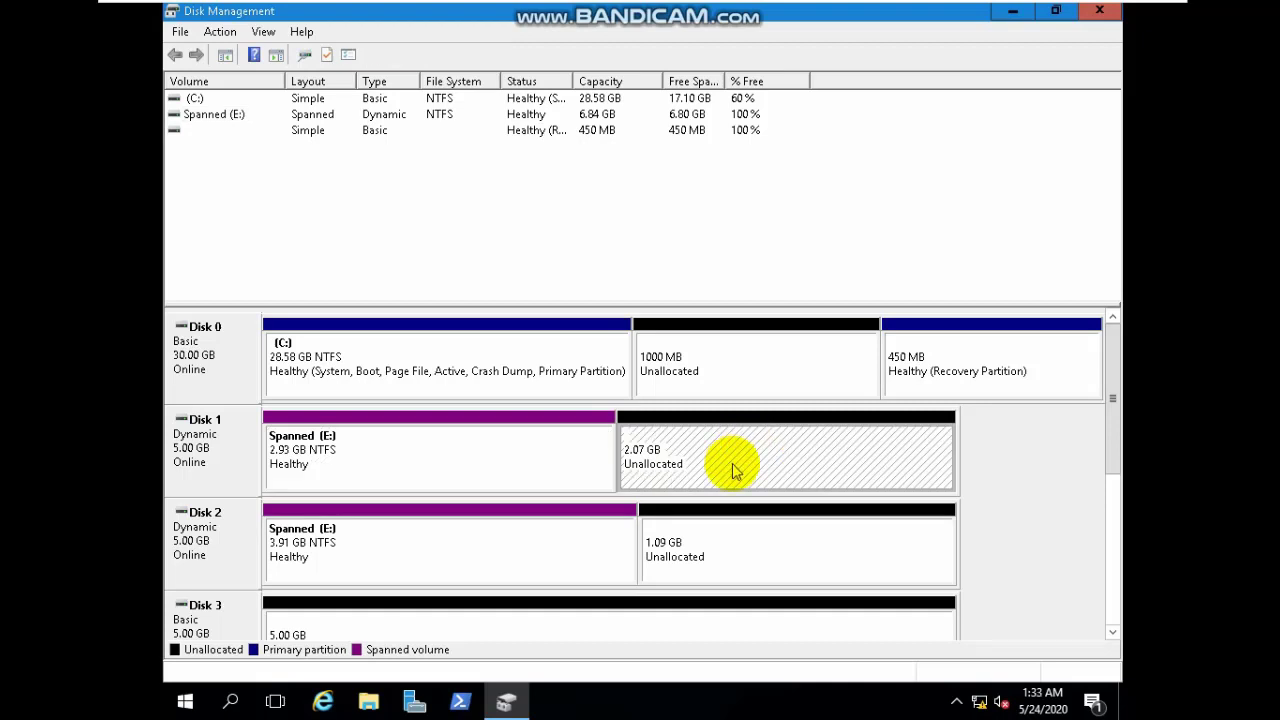
{"action": "right_click", "coordinate": [441, 463]}
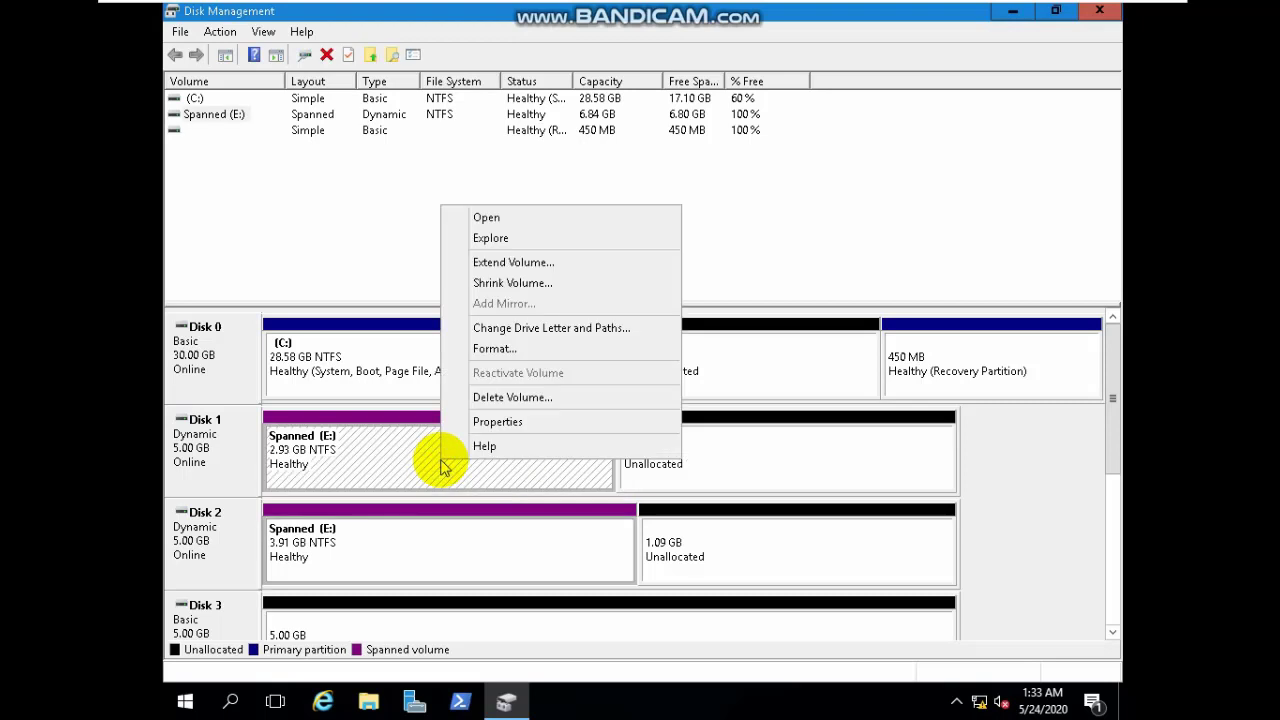
{"action": "left_click", "coordinate": [512, 264]}
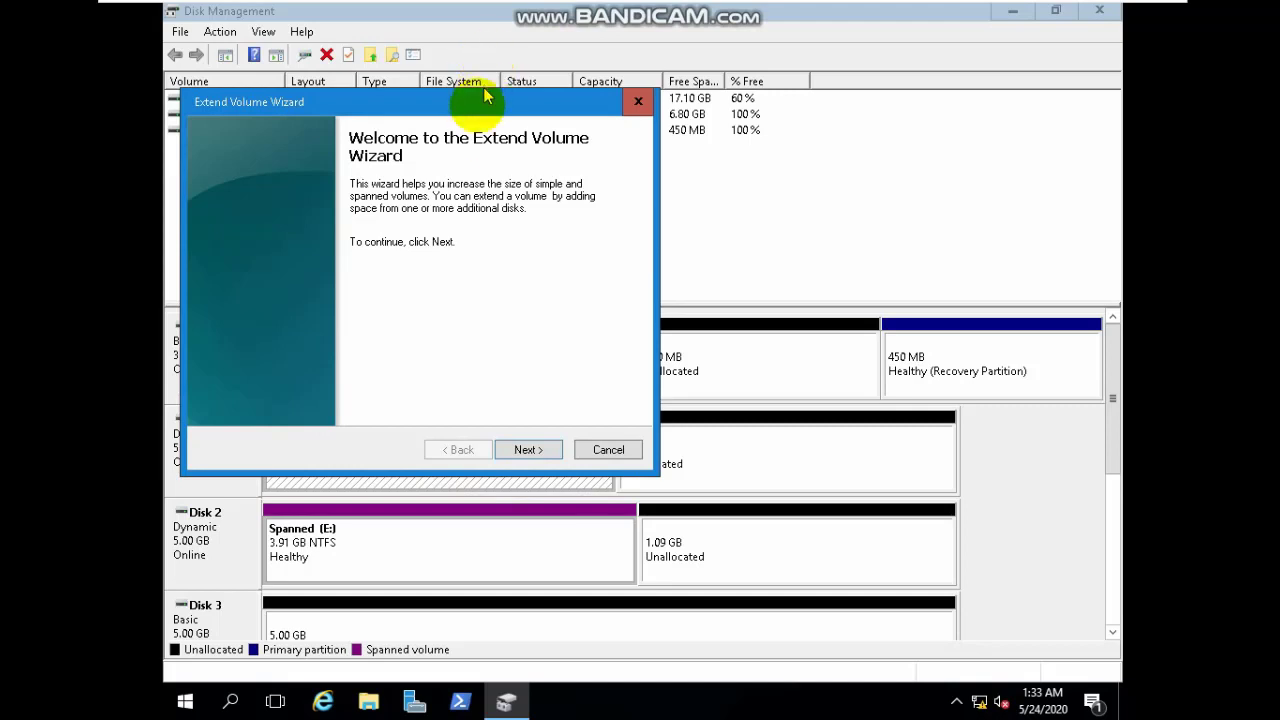
{"action": "left_click_drag", "start_coordinate": [479, 112], "coordinate": [472, 16]}
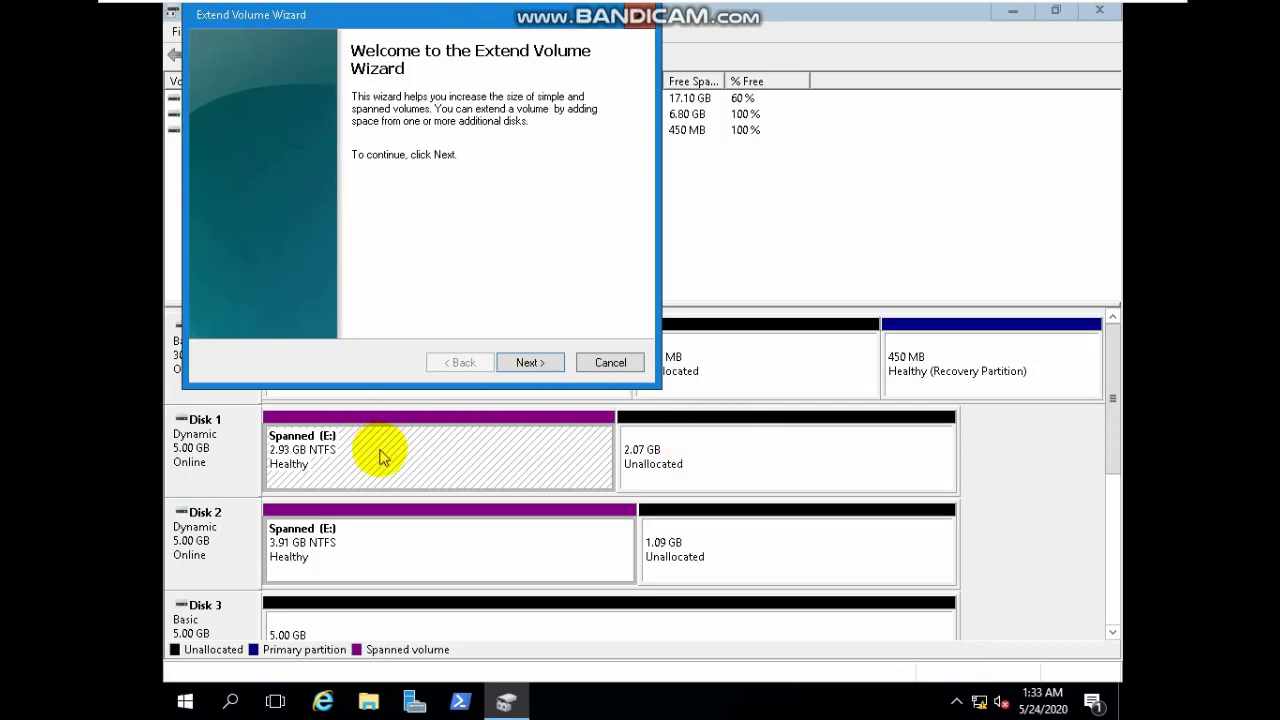
{"action": "left_click", "coordinate": [530, 362]}
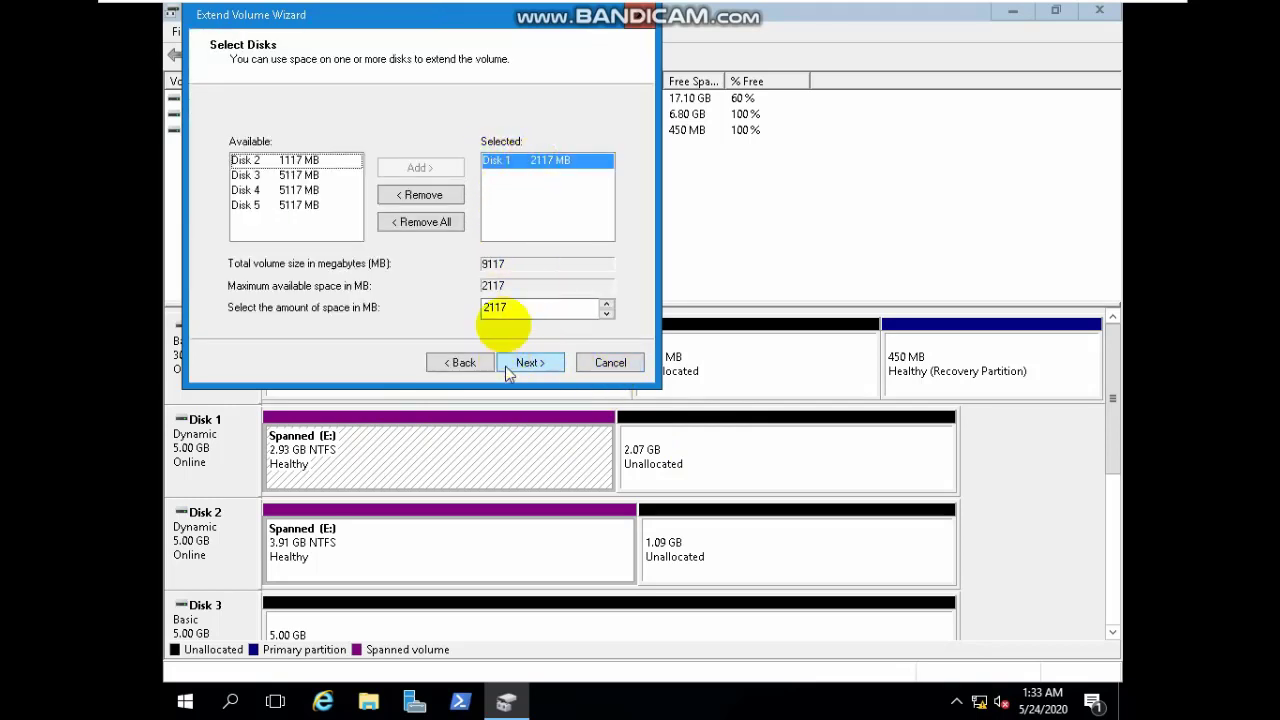
{"action": "left_click_drag", "start_coordinate": [514, 306], "coordinate": [458, 306]}
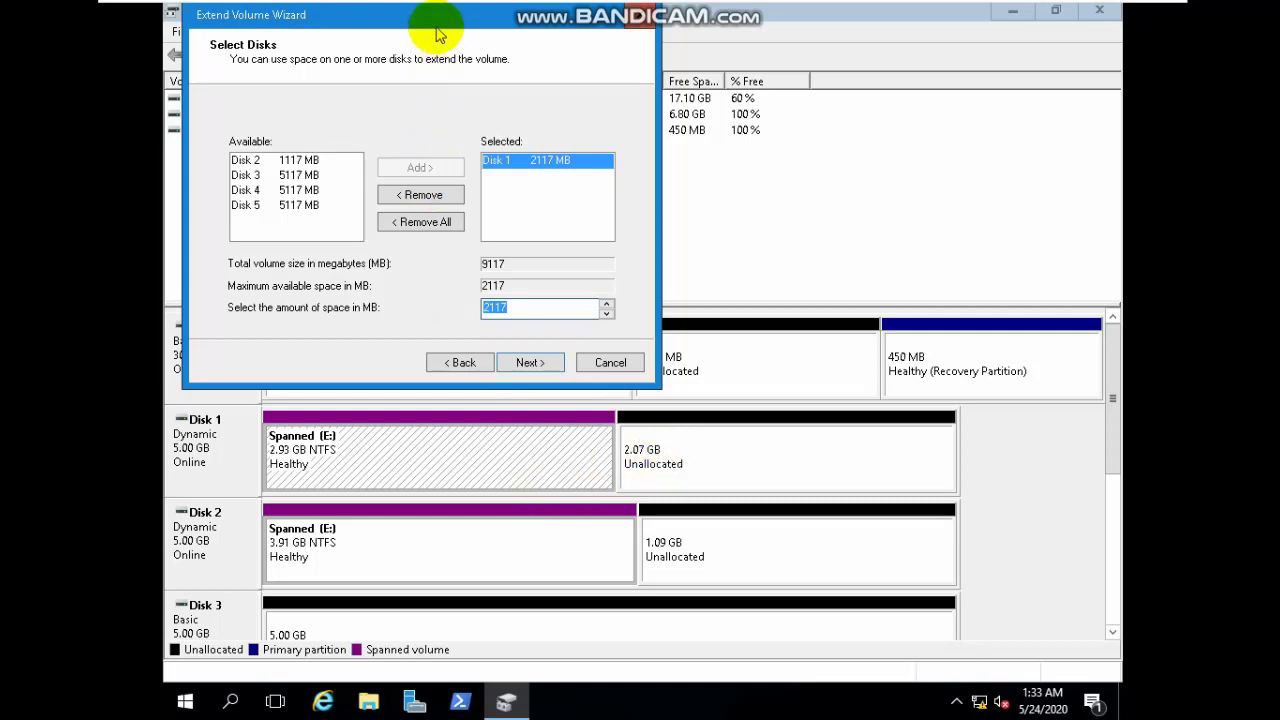
{"action": "left_click_drag", "start_coordinate": [433, 23], "coordinate": [503, 23]}
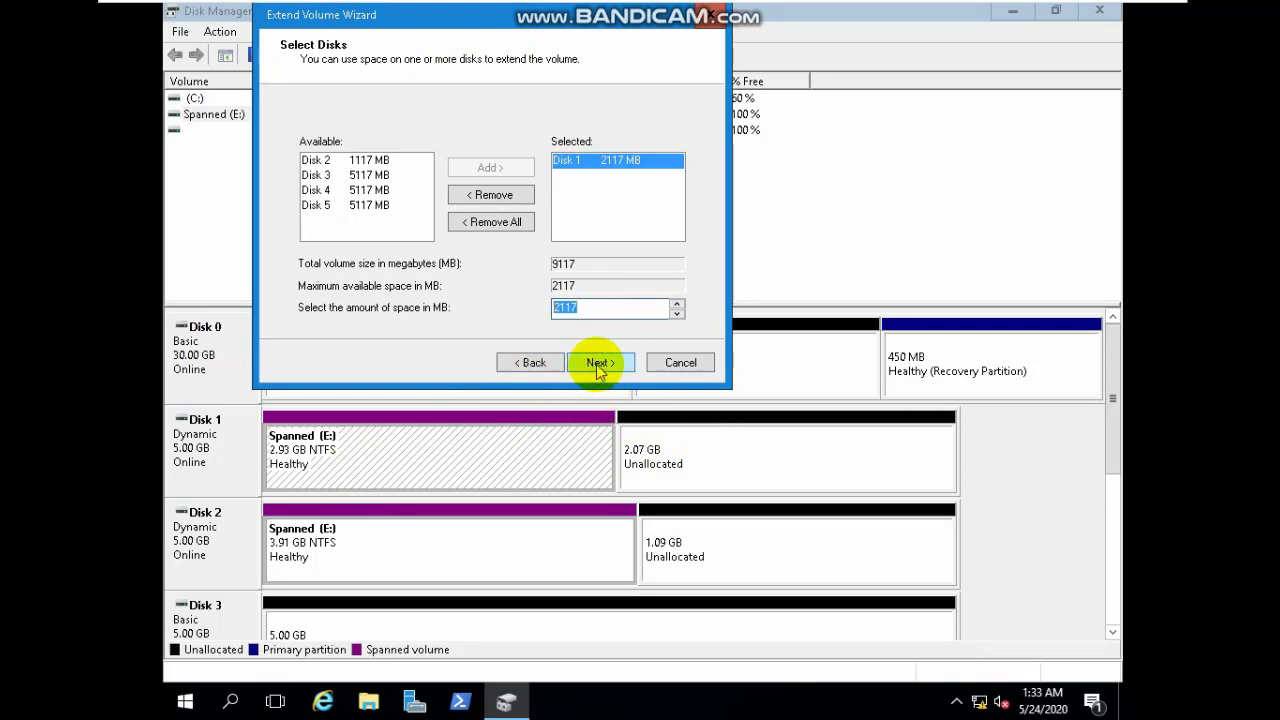
{"action": "left_click_drag", "start_coordinate": [575, 20], "coordinate": [526, 39]}
{"action": "left_click", "coordinate": [553, 381]}
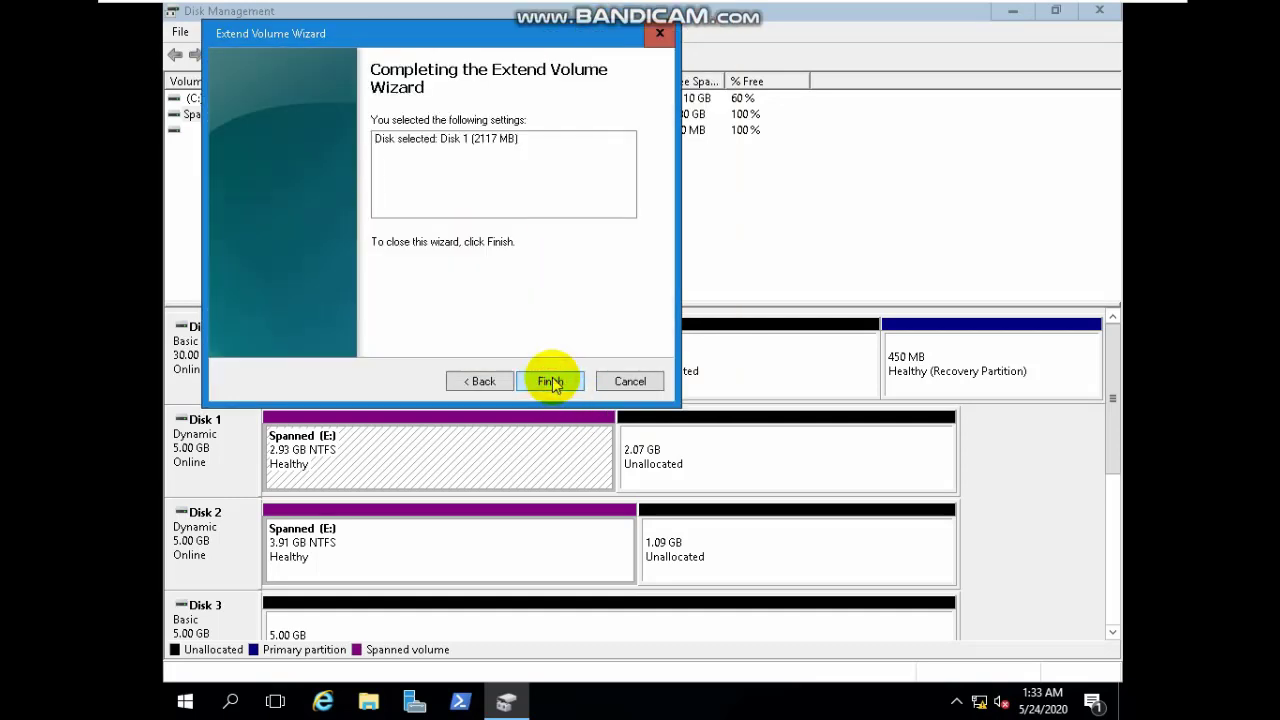
{"action": "left_click", "coordinate": [551, 381]}
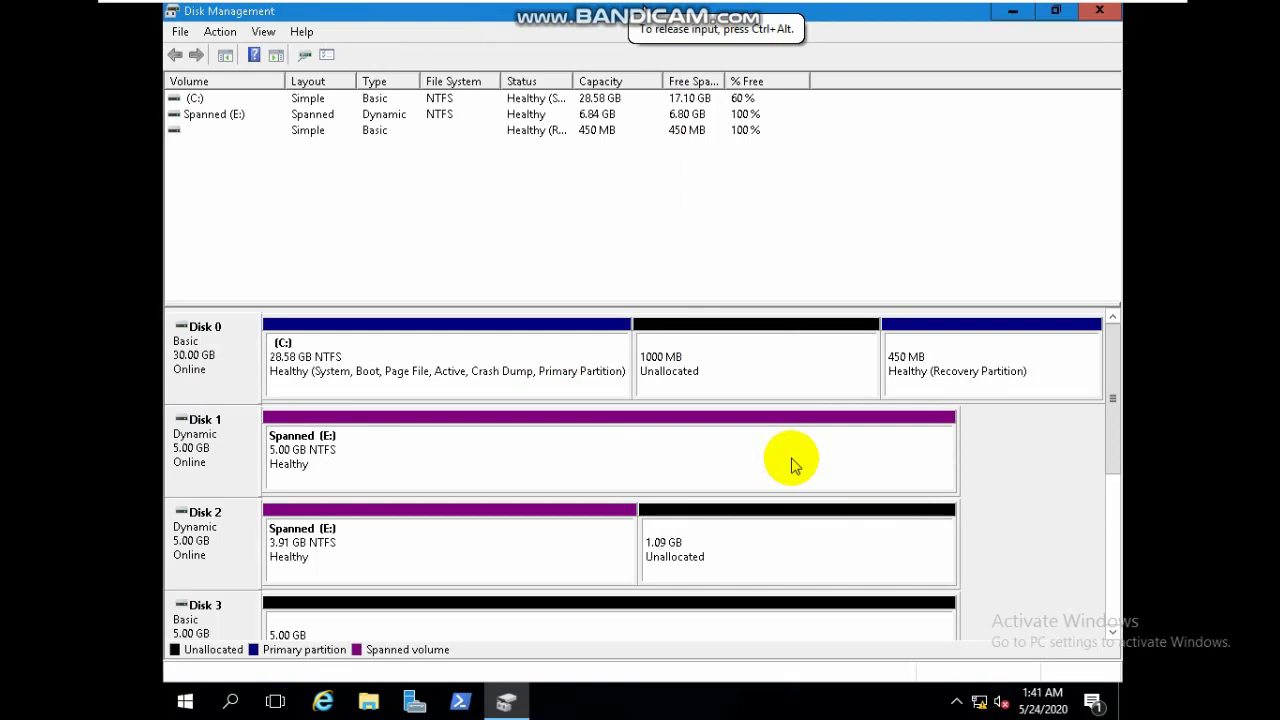
Step: Check the capacity of the Spanned (E:) drive under This PC in File Explorer and close the window
{"action": "left_click", "coordinate": [793, 466]}
{"action": "key", "text": "super+e"}
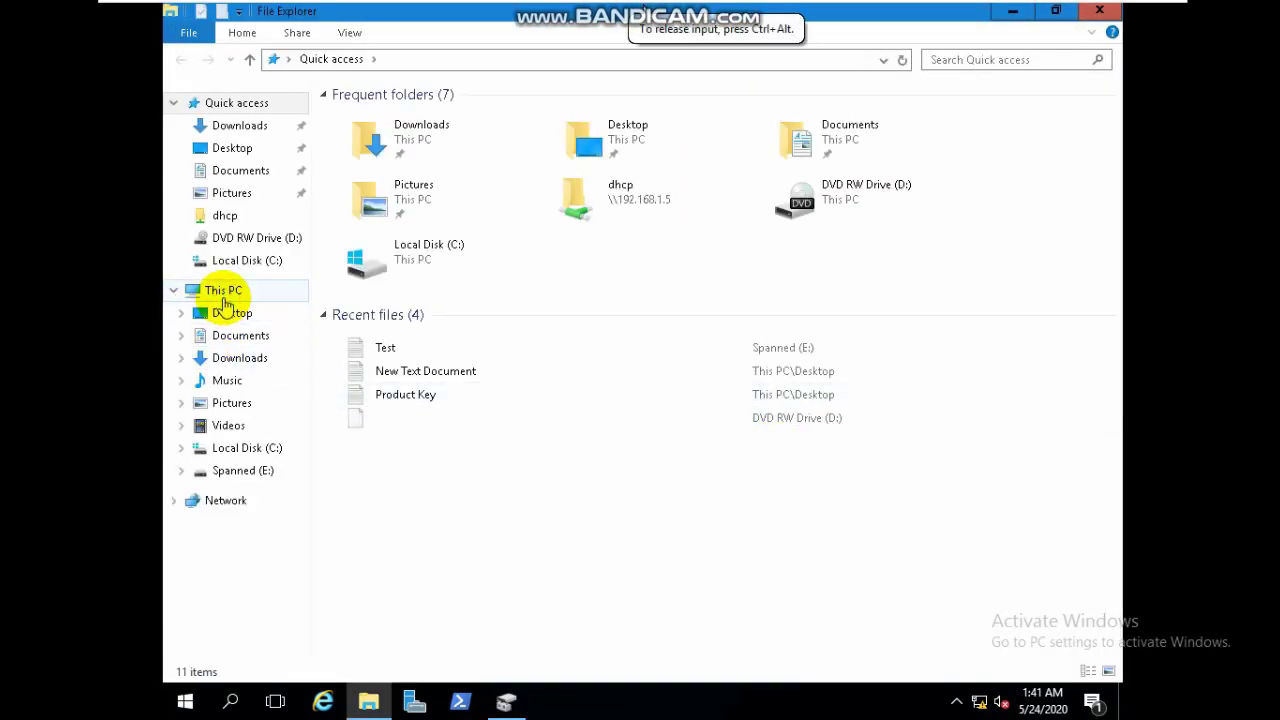
{"action": "left_click", "coordinate": [224, 296]}
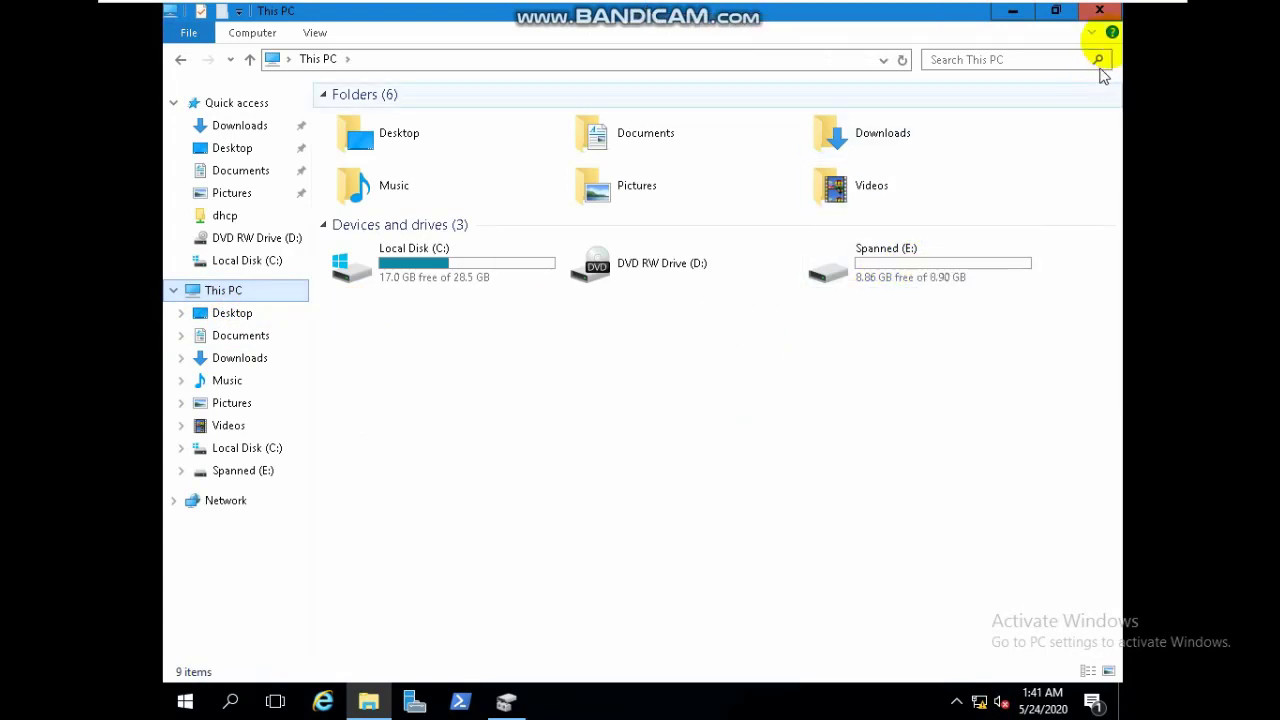
{"action": "left_click", "coordinate": [1112, 10]}
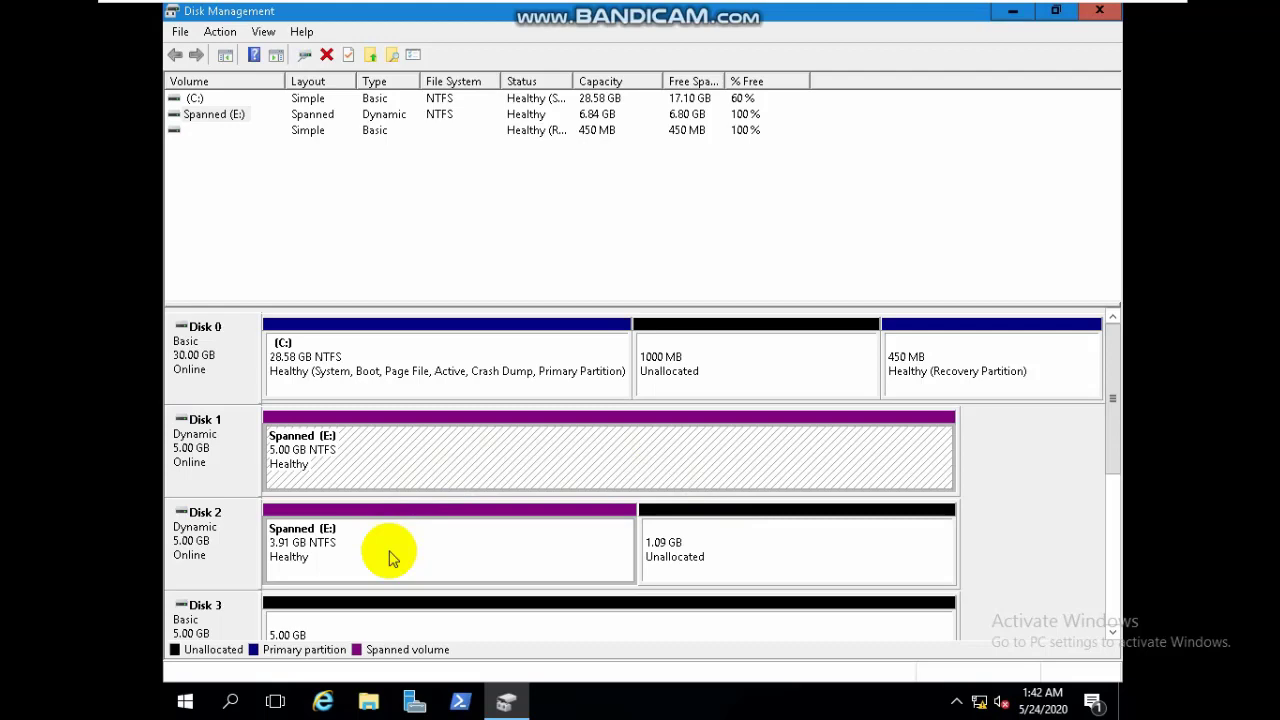
Step: Take the virtual machine out of full-screen view
{"action": "mouse_move", "coordinate": [1006, 9]}
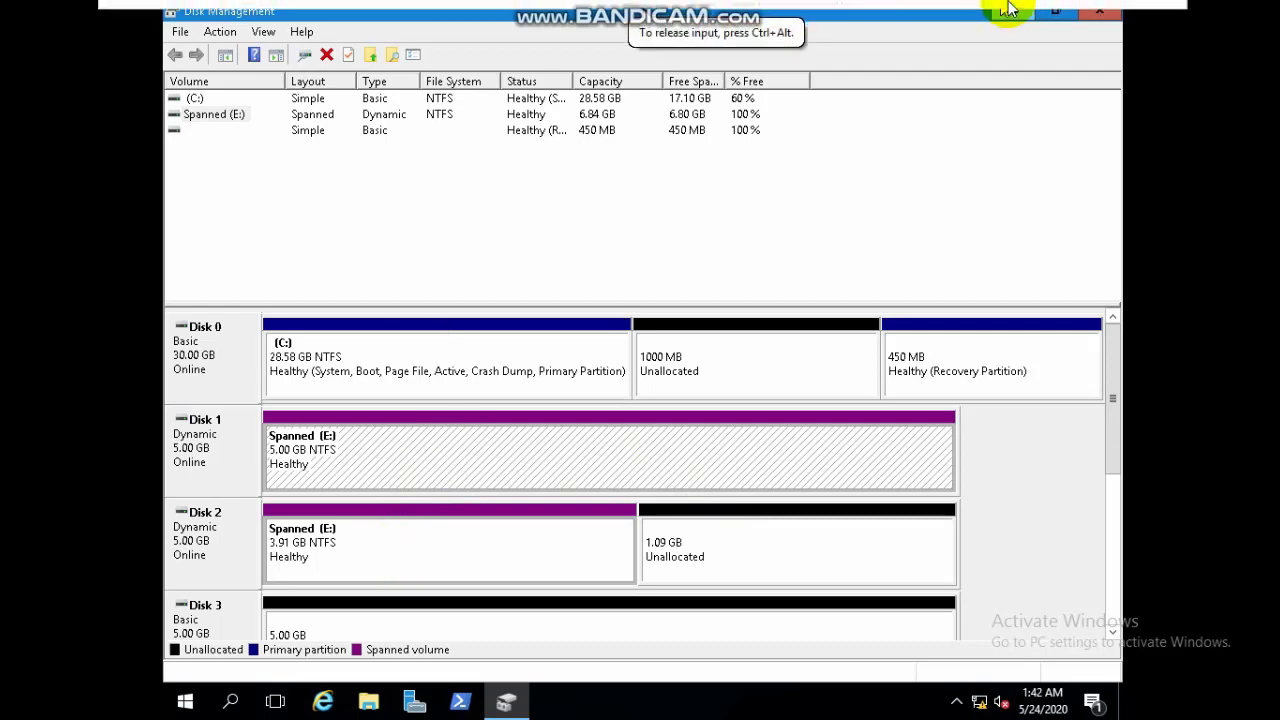
{"action": "left_click", "coordinate": [1142, 12]}
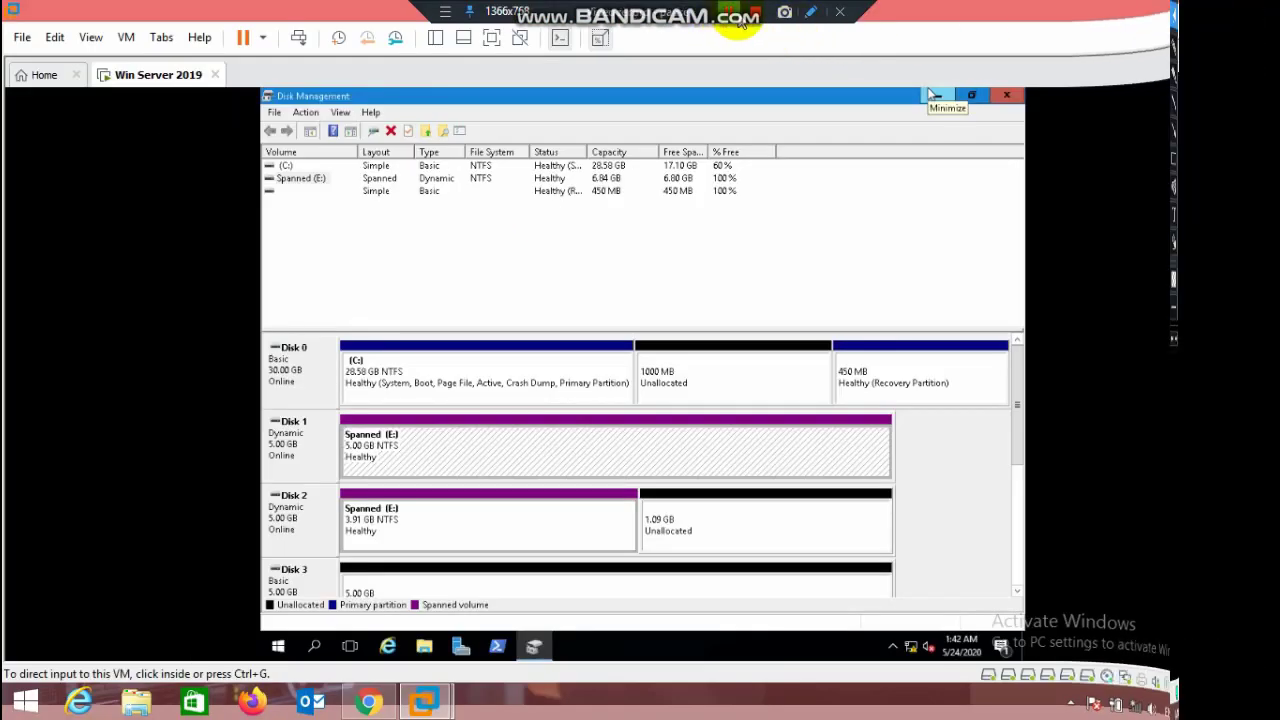